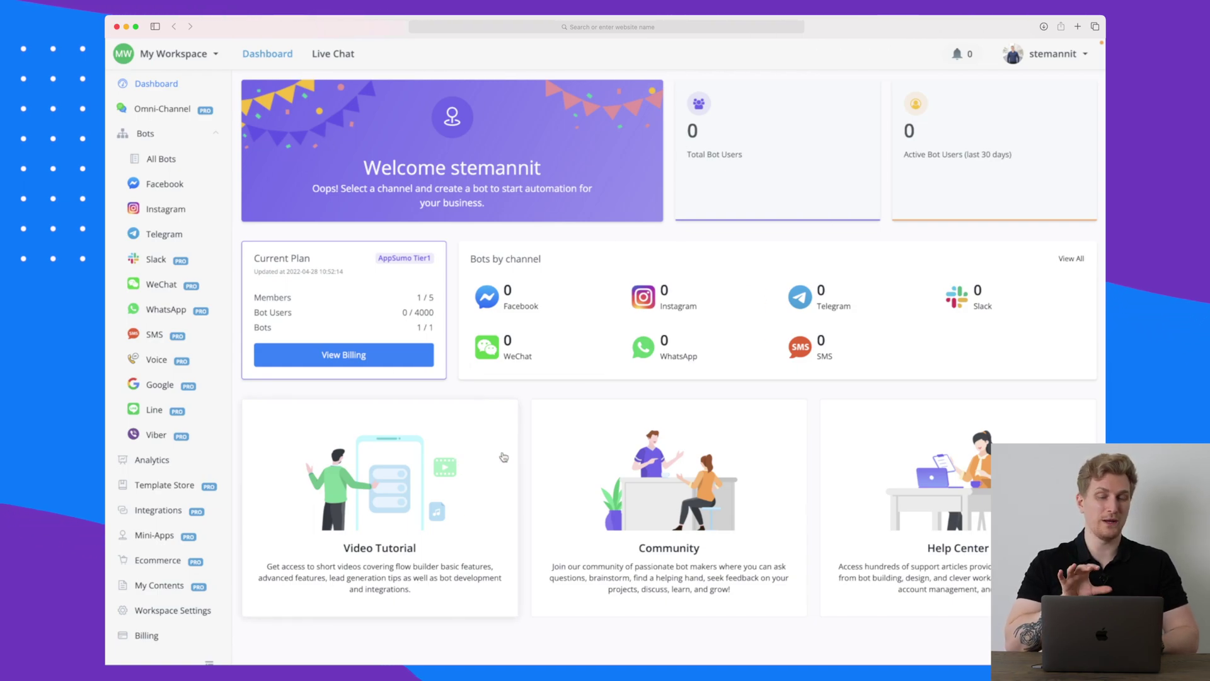
Look through the Live Chat inbox, then return to the dashboard and open the Omni Channel overview.
{"action": "left_click", "coordinate": [339, 58]}
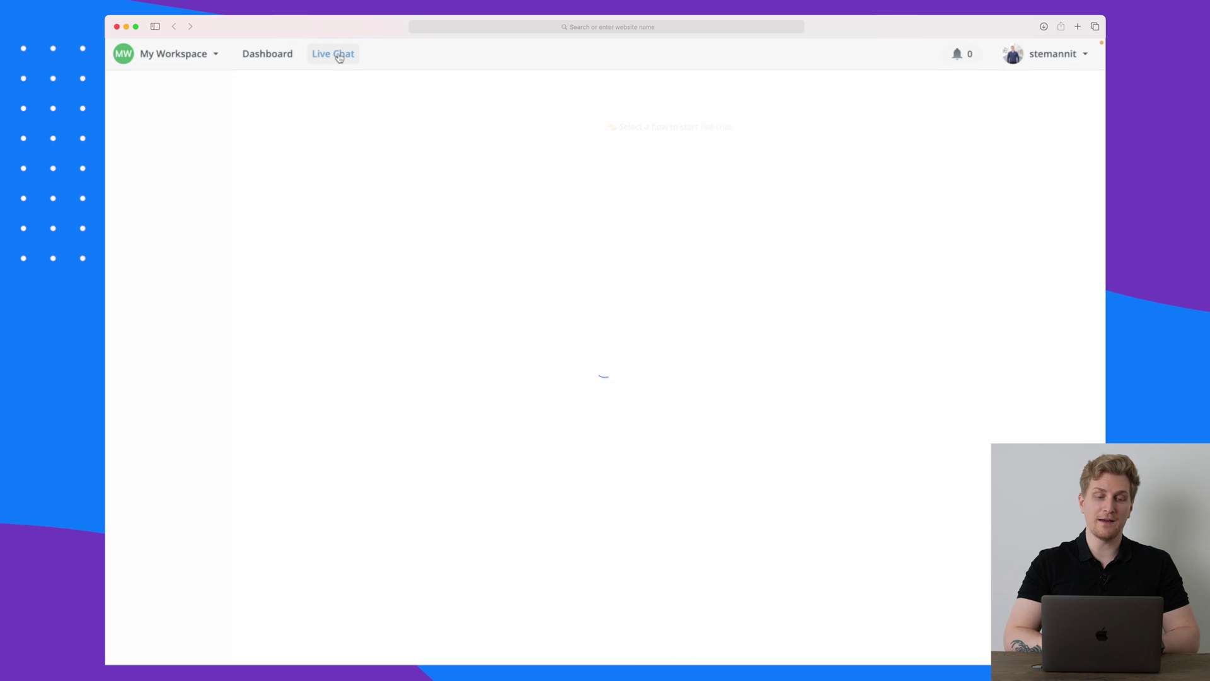
{"action": "left_click", "coordinate": [179, 84]}
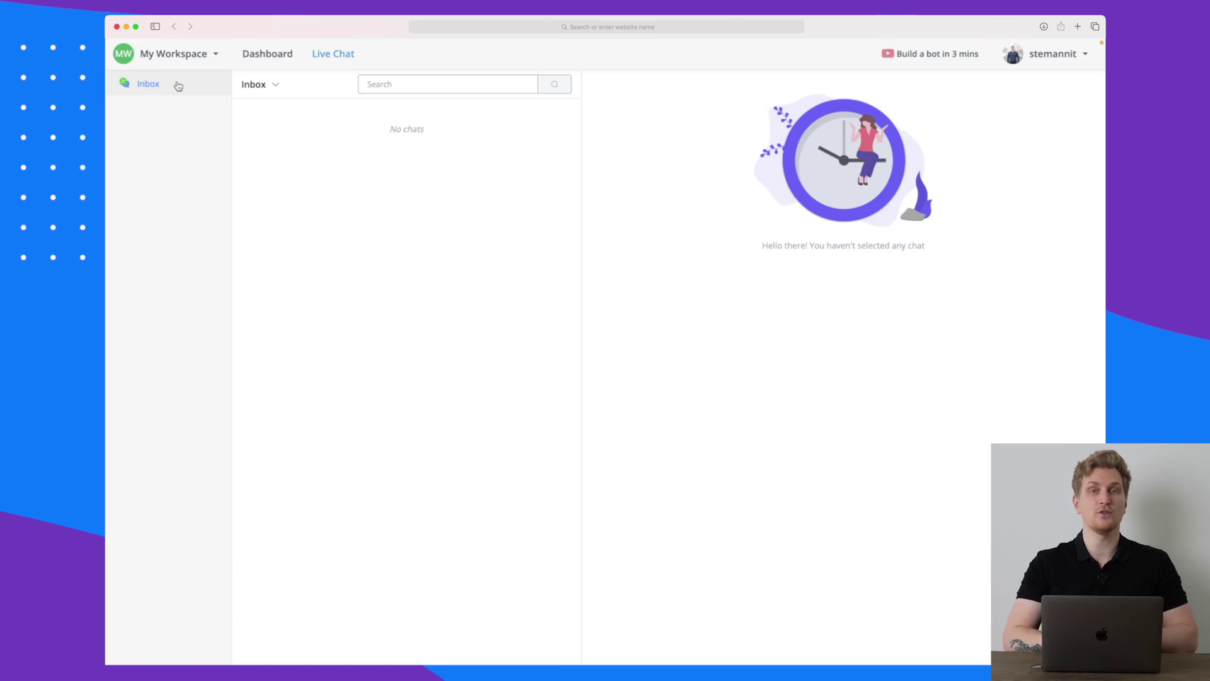
{"action": "left_click", "coordinate": [271, 55]}
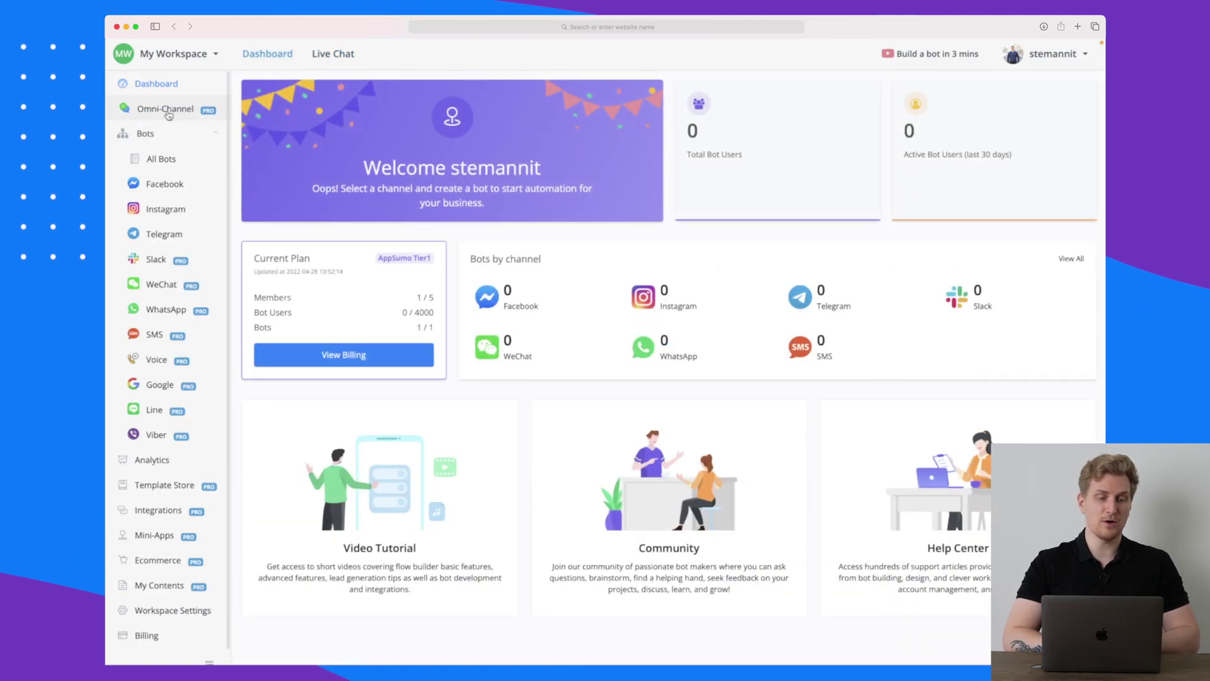
{"action": "left_click", "coordinate": [167, 111]}
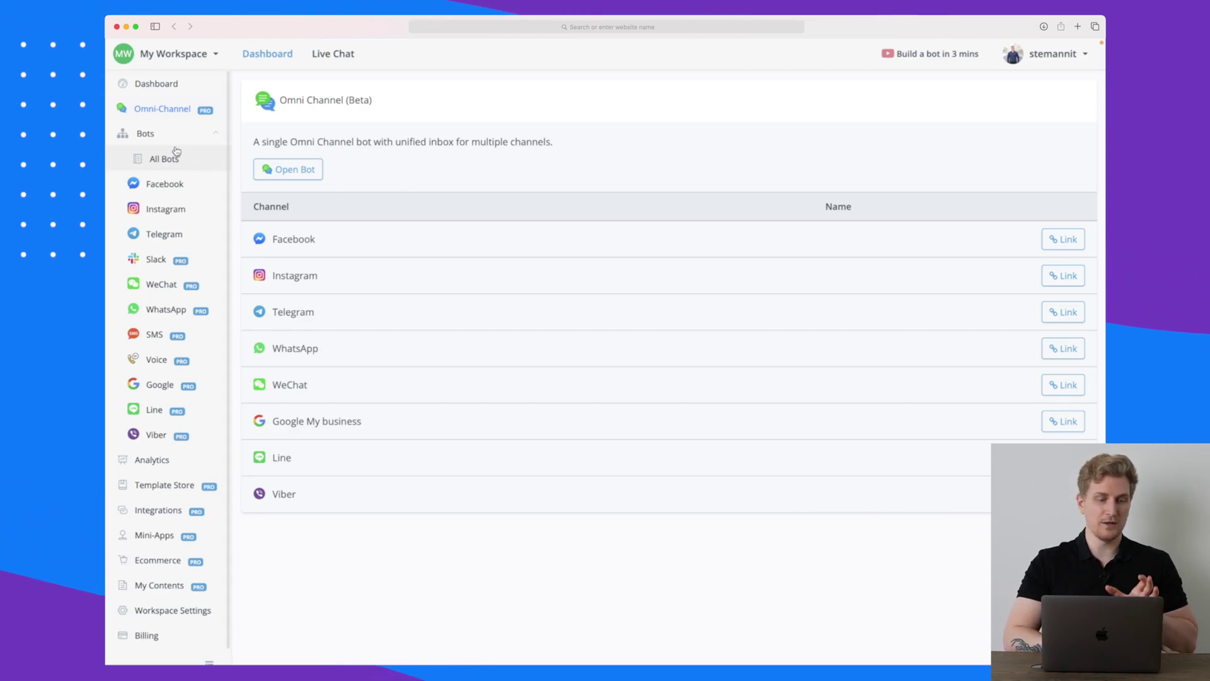
List all bots, open the Inbox bot's Main Flow and dismiss the flow builder tour.
{"action": "left_click", "coordinate": [154, 161]}
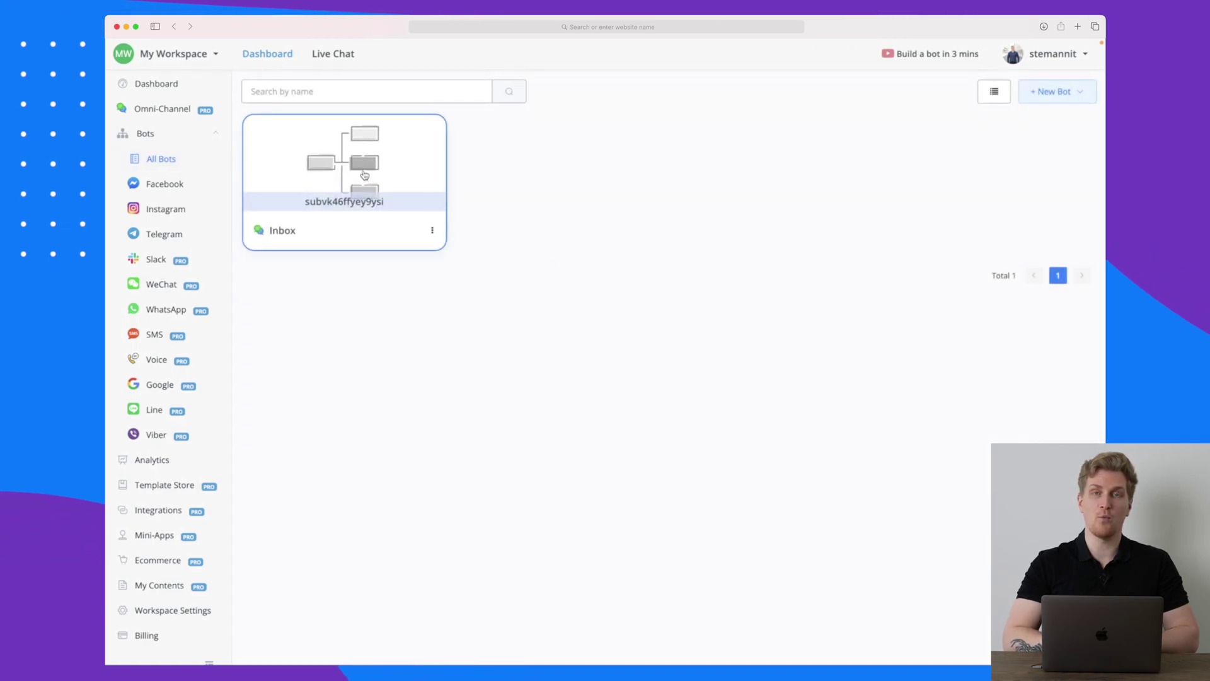
{"action": "left_click", "coordinate": [364, 175]}
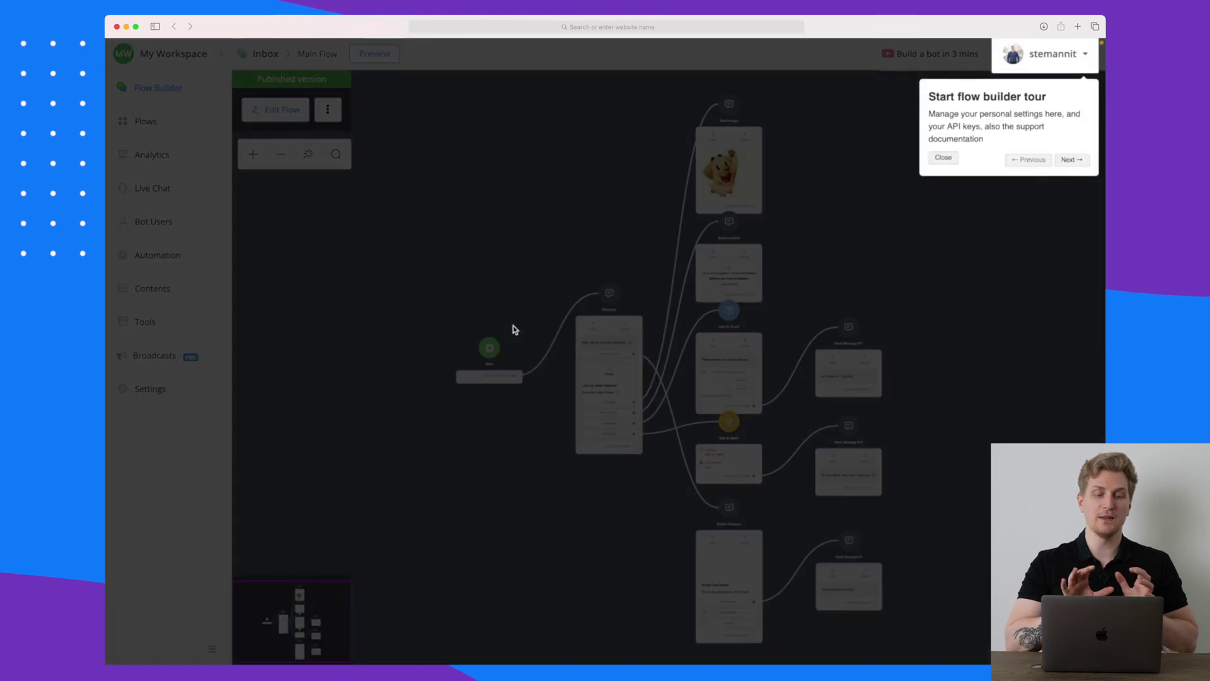
{"action": "left_click", "coordinate": [917, 208]}
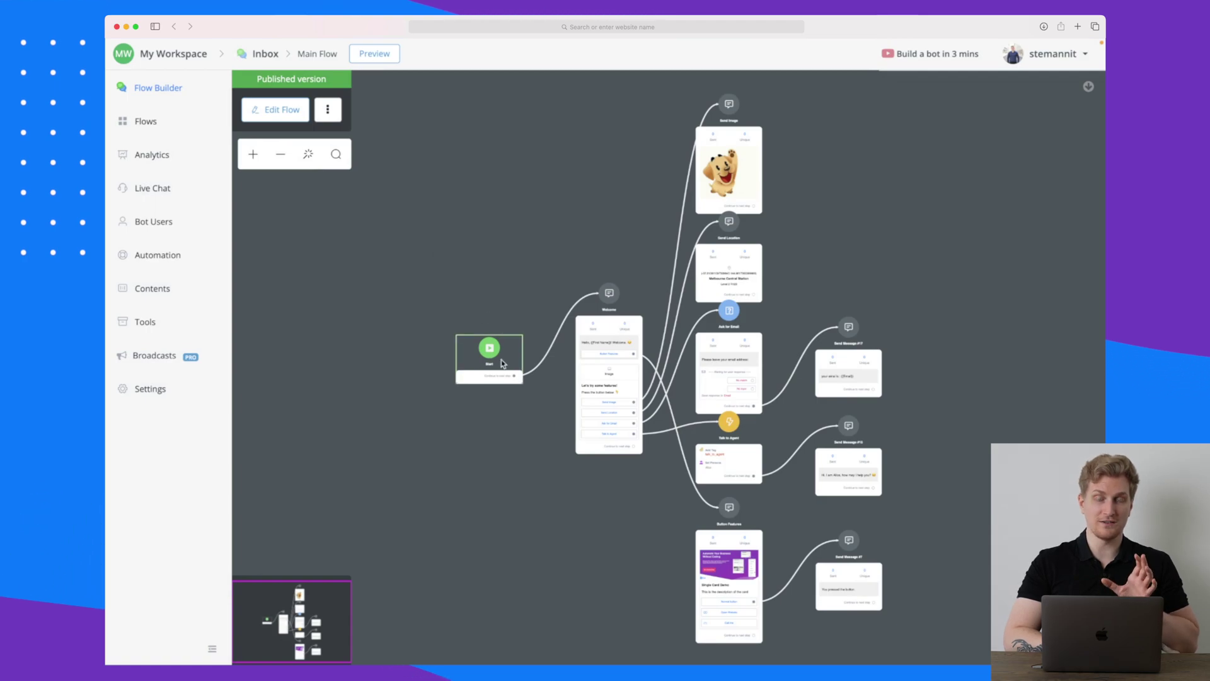
Zoom into the canvas and open the Welcome step linked from the Start node.
{"action": "scroll", "coordinate": [503, 363], "scroll_direction": "up", "scroll_amount": 5}
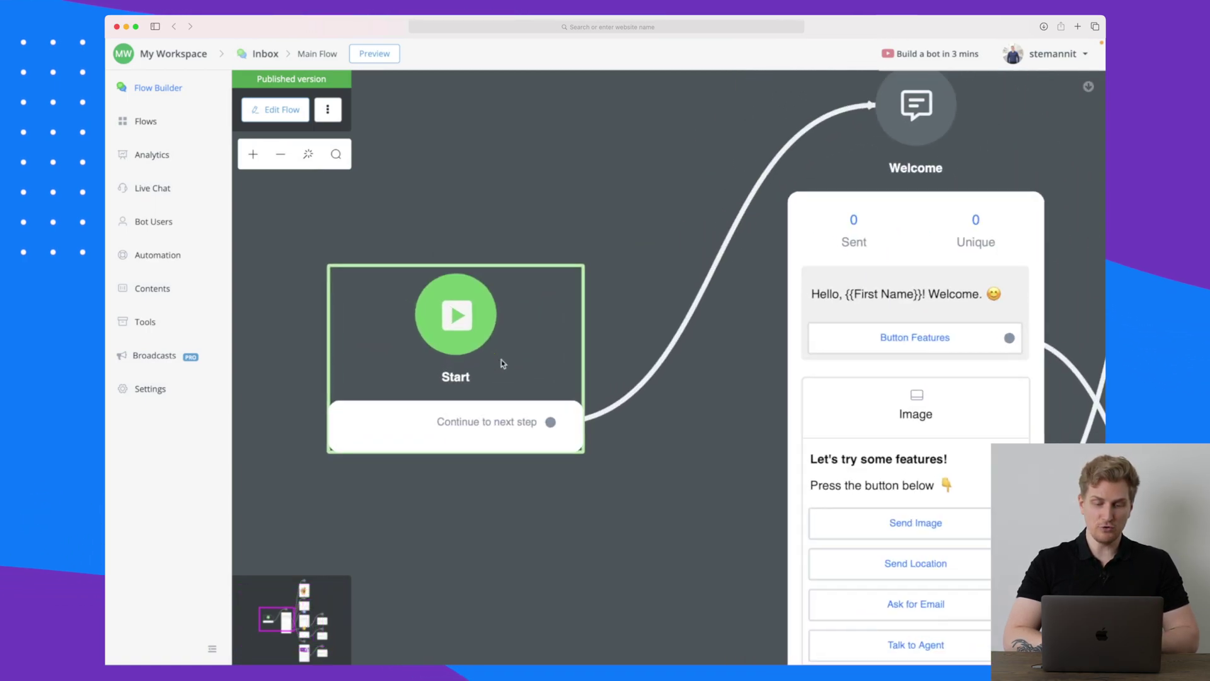
{"action": "left_click", "coordinate": [459, 313]}
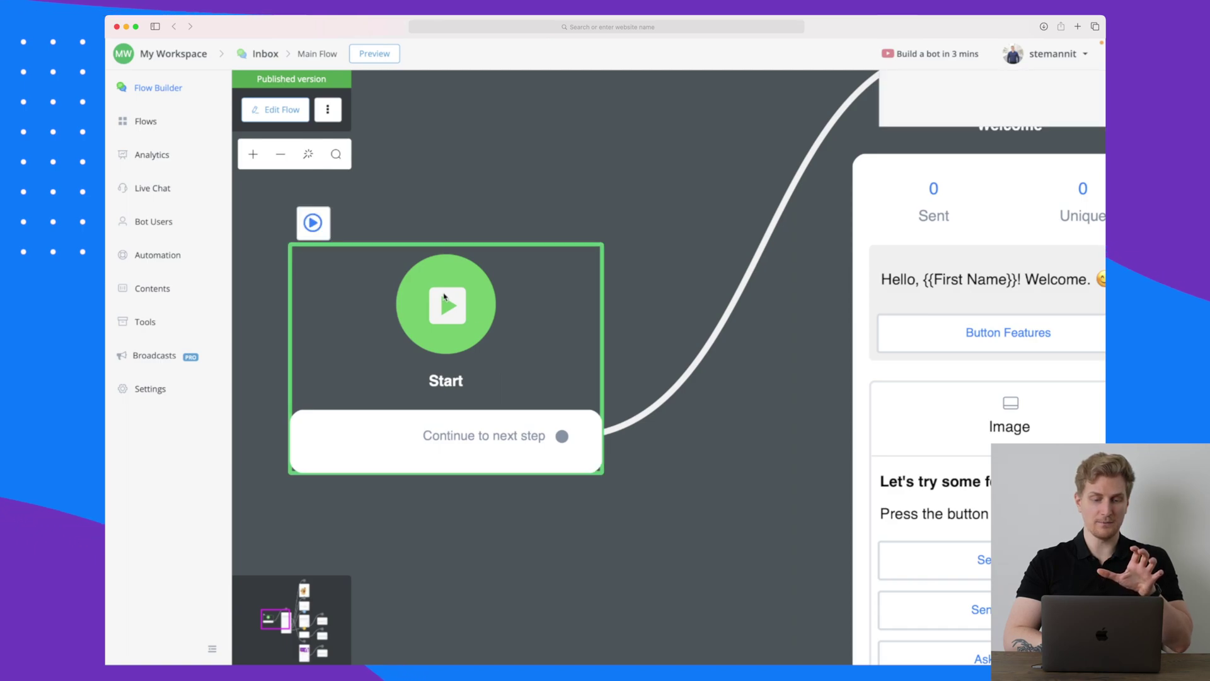
{"action": "left_click", "coordinate": [936, 183]}
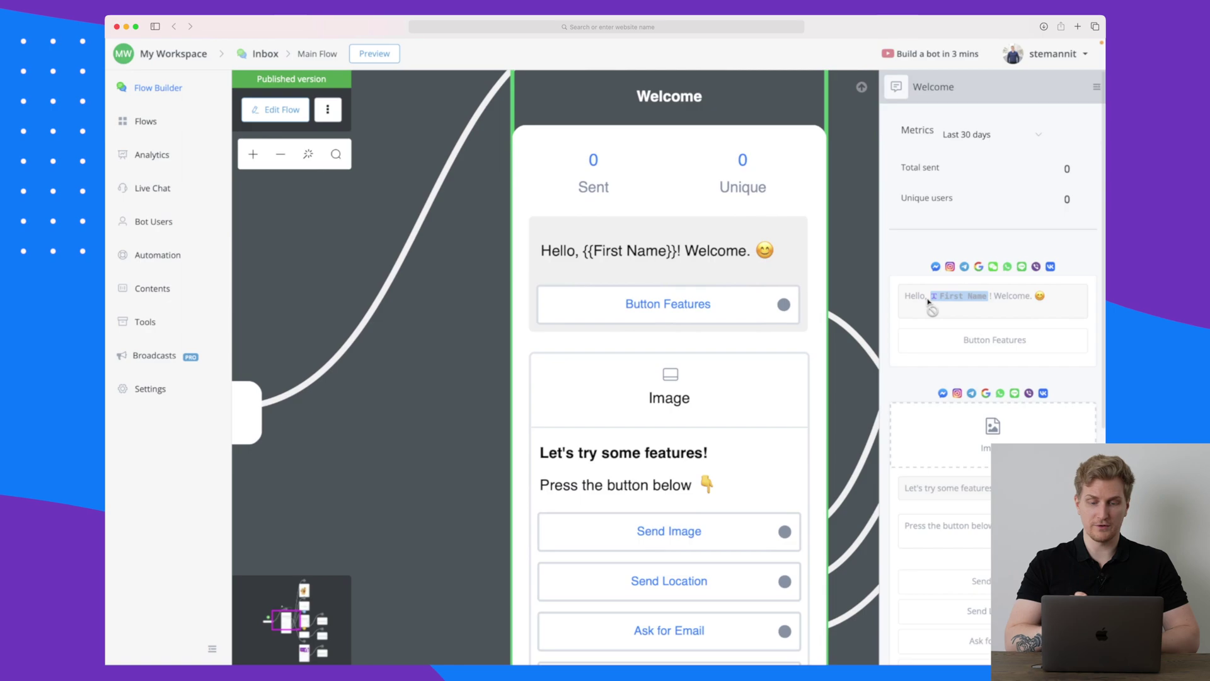
Scroll through the Welcome panel, showing 0 total sent and 0 unique users over 30 days.
{"action": "scroll", "coordinate": [691, 149], "scroll_direction": "down", "scroll_amount": 5}
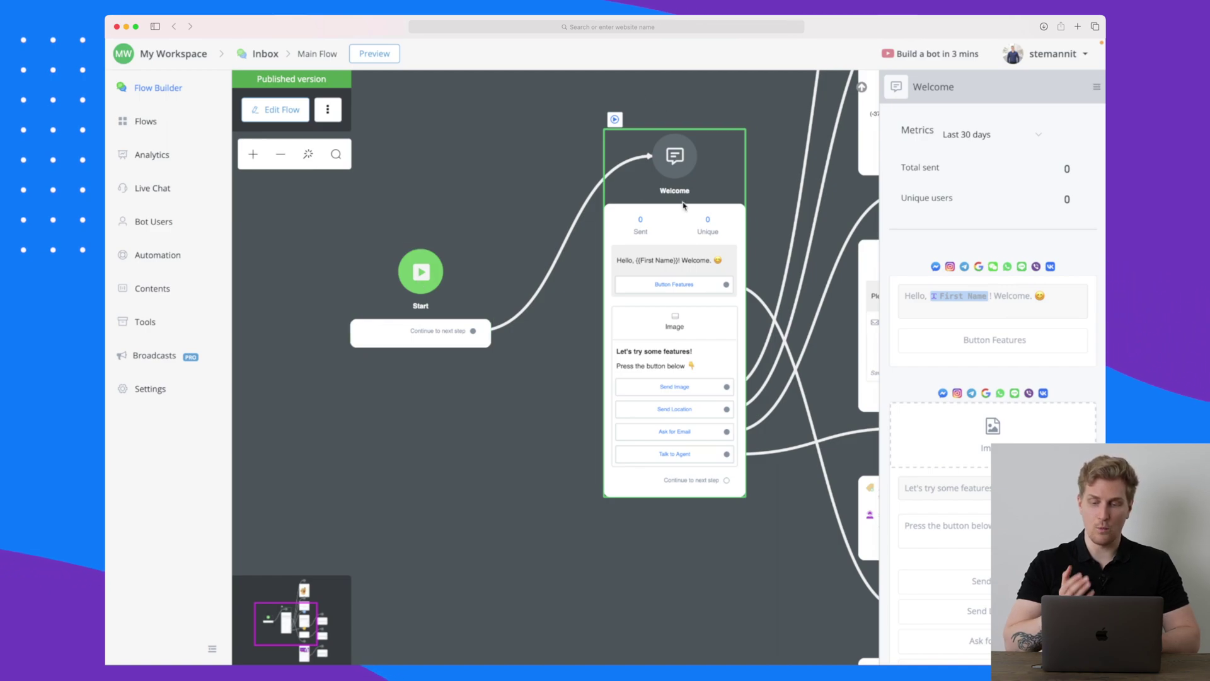
{"action": "scroll", "coordinate": [680, 239], "scroll_direction": "down", "scroll_amount": 10}
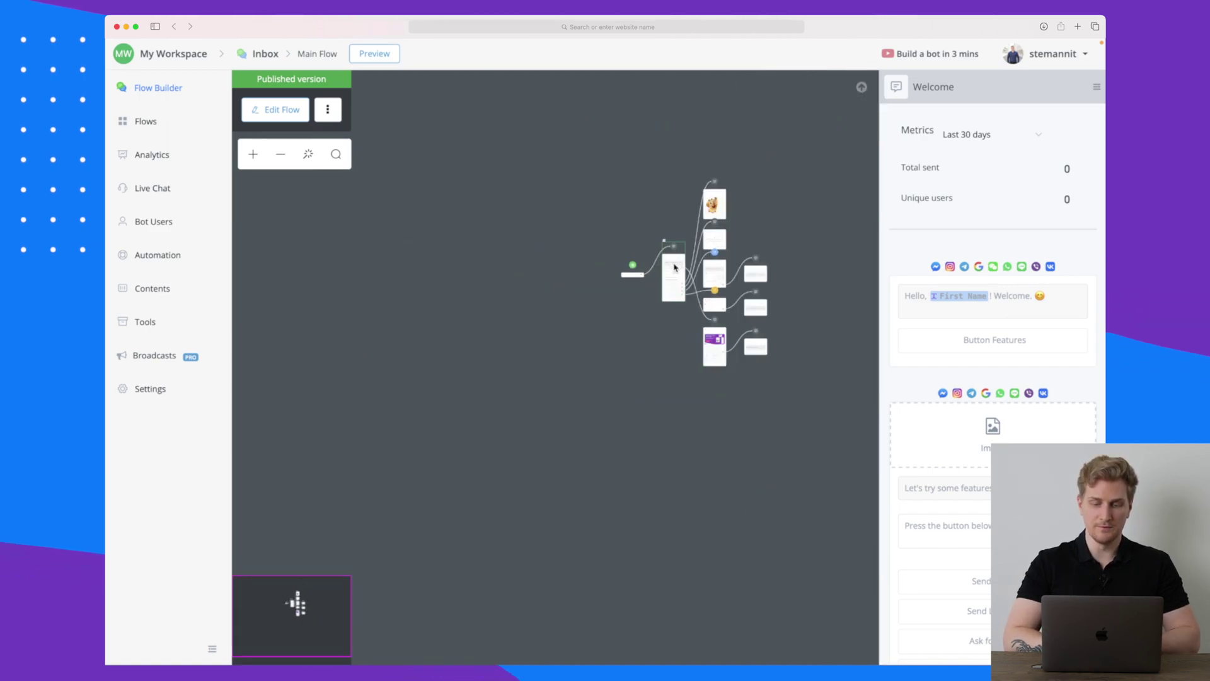
{"action": "scroll", "coordinate": [674, 265], "scroll_direction": "up", "scroll_amount": 7}
{"action": "scroll", "coordinate": [675, 266], "scroll_direction": "down", "scroll_amount": 2}
{"action": "scroll", "coordinate": [674, 266], "scroll_direction": "up", "scroll_amount": 8}
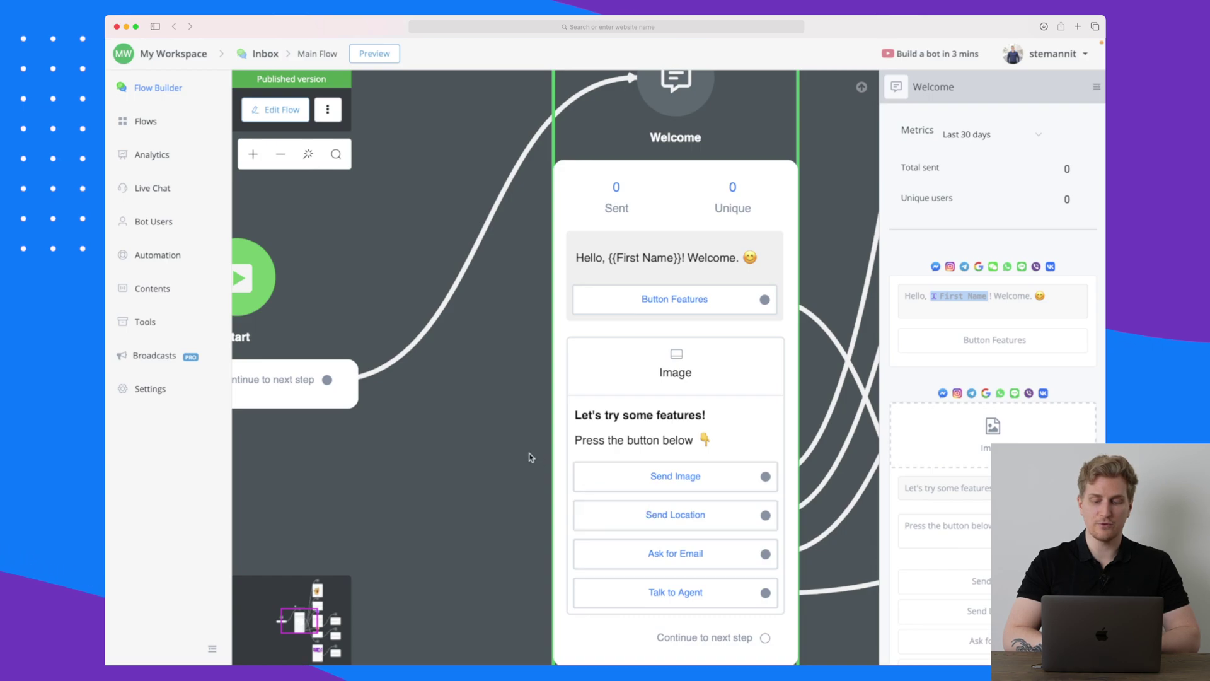
{"action": "scroll", "coordinate": [555, 548], "scroll_direction": "right", "scroll_amount": 5}
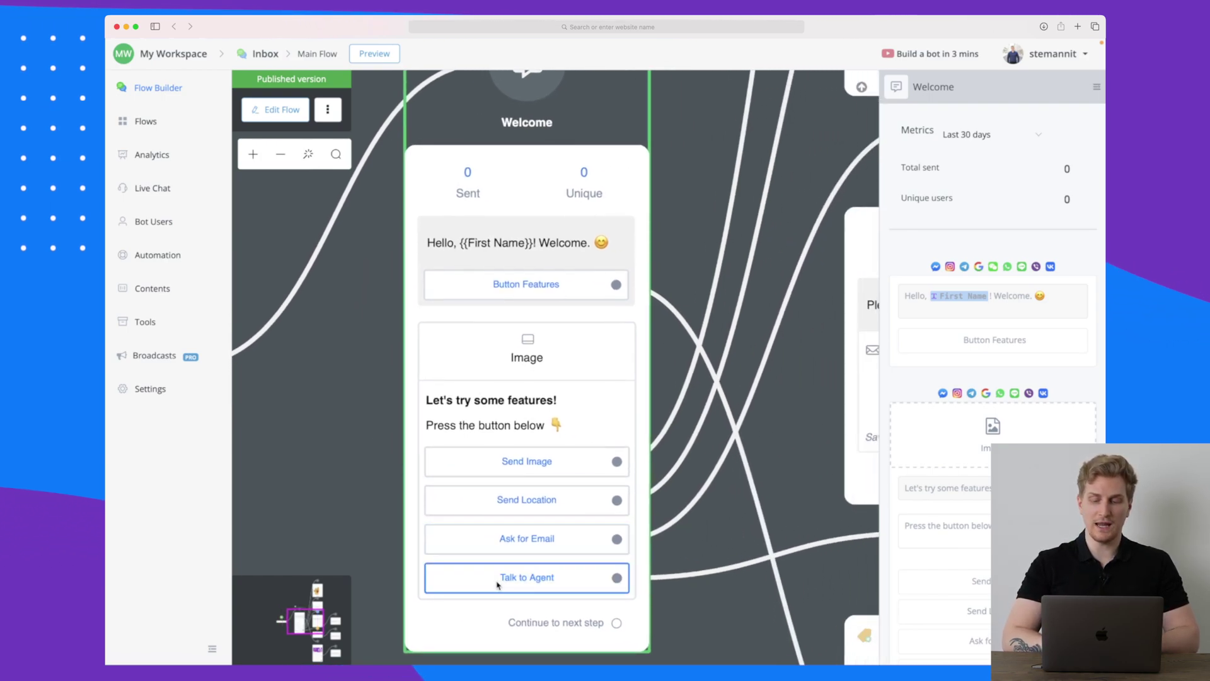
{"action": "scroll", "coordinate": [1007, 420], "scroll_direction": "down", "scroll_amount": 5}
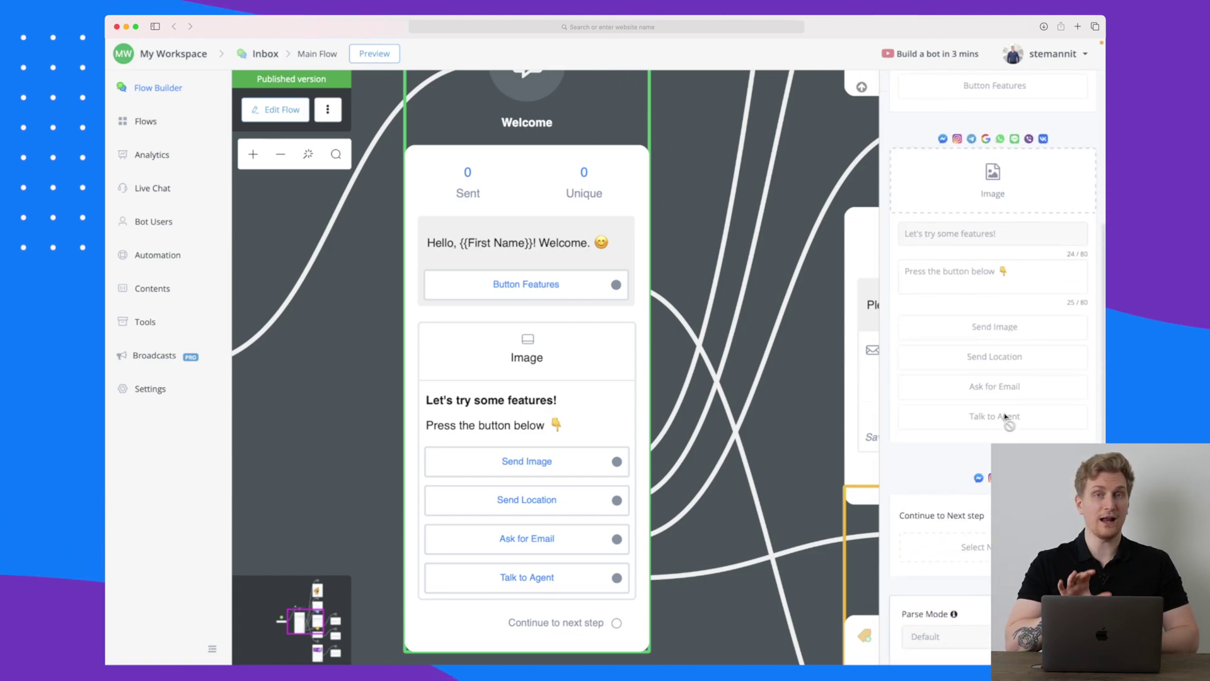
{"action": "scroll", "coordinate": [1007, 418], "scroll_direction": "down", "scroll_amount": 3}
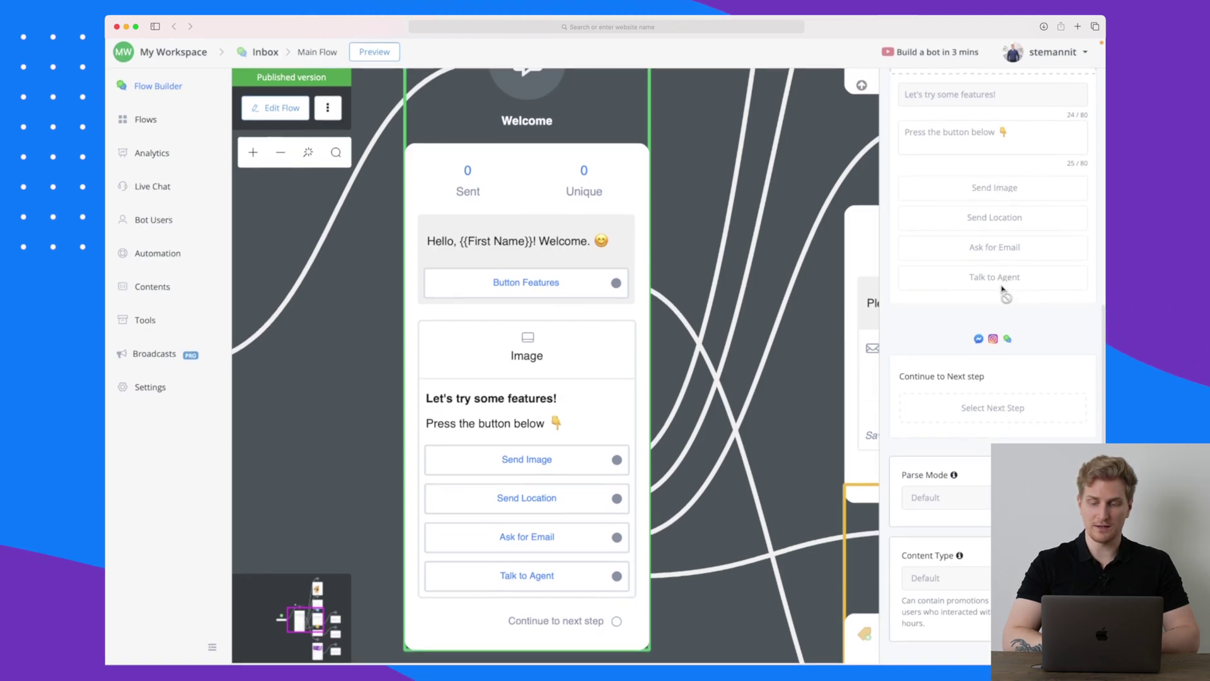
{"action": "scroll", "coordinate": [974, 372], "scroll_direction": "up", "scroll_amount": 1}
{"action": "scroll", "coordinate": [975, 372], "scroll_direction": "up", "scroll_amount": 8}
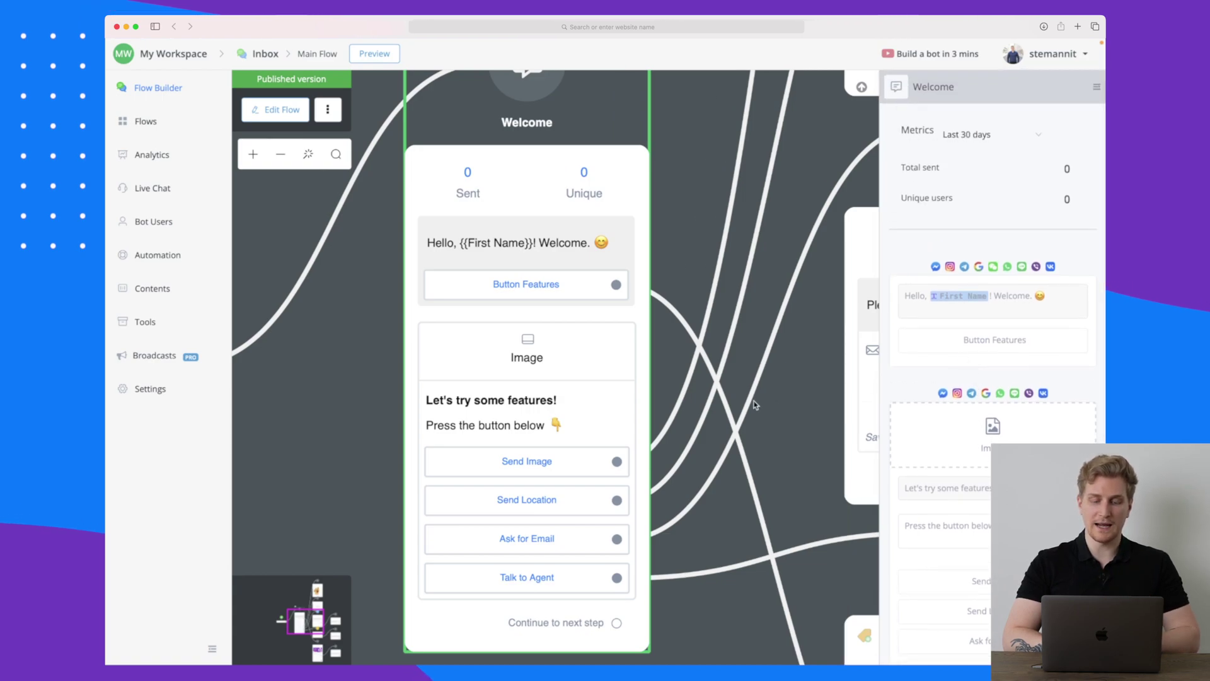
{"action": "scroll", "coordinate": [754, 405], "scroll_direction": "down", "scroll_amount": 3}
{"action": "scroll", "coordinate": [754, 406], "scroll_direction": "right", "scroll_amount": 3}
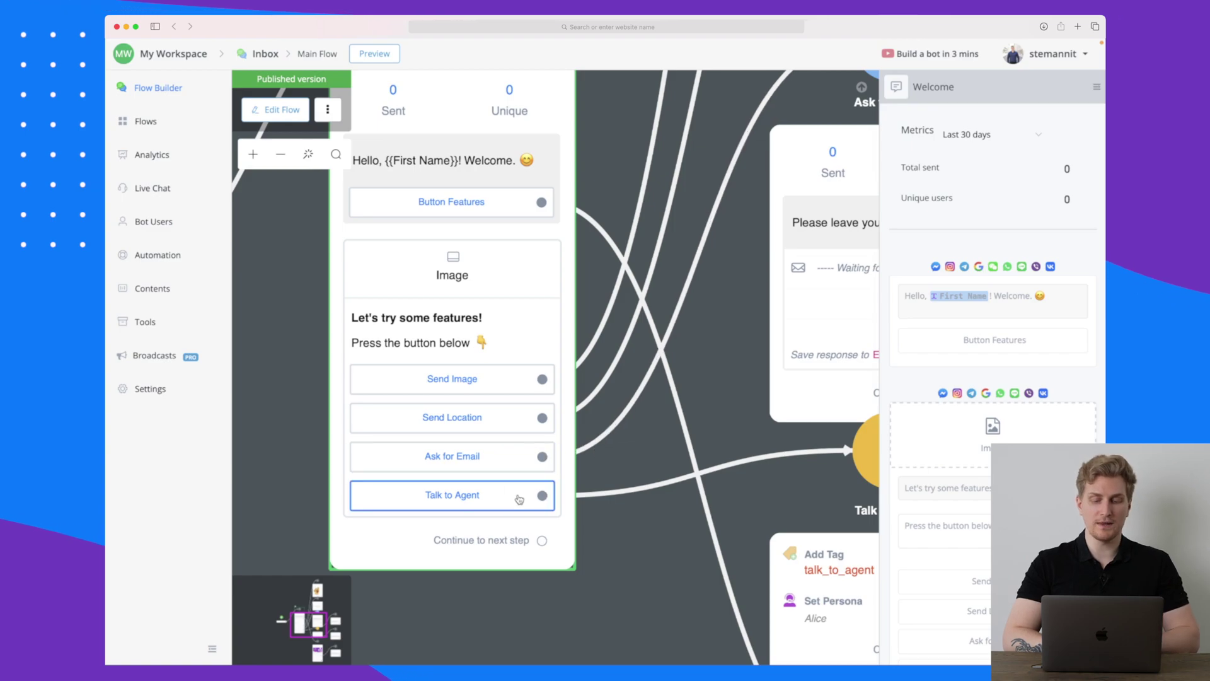
{"action": "scroll", "coordinate": [659, 456], "scroll_direction": "up", "scroll_amount": 3}
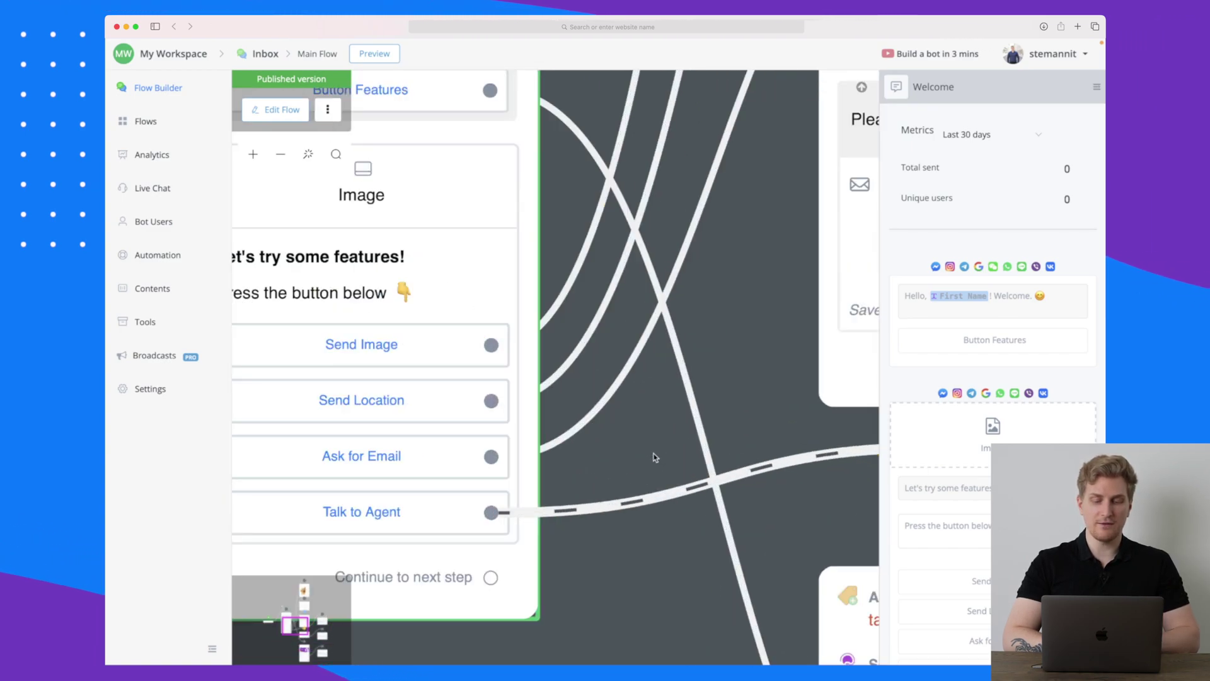
{"action": "scroll", "coordinate": [683, 436], "scroll_direction": "right", "scroll_amount": 5}
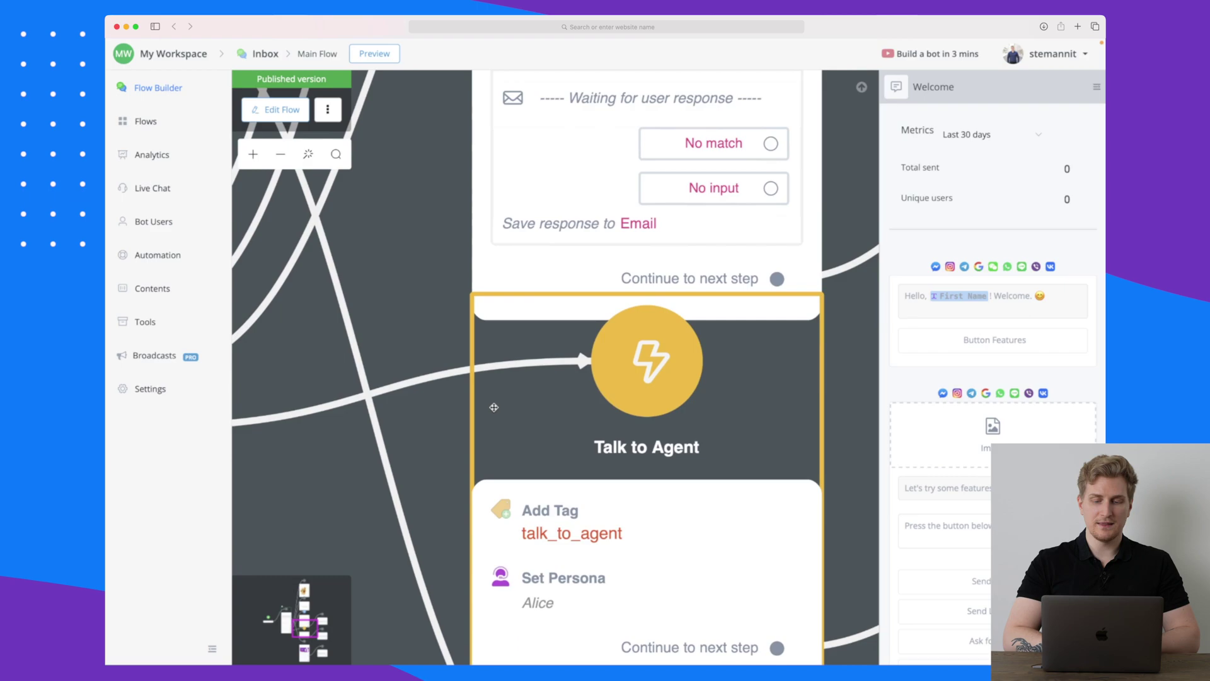
Open the Talk to Agent step, showing tag talk_to_agent and persona Alice.
{"action": "left_click", "coordinate": [554, 377]}
{"action": "scroll", "coordinate": [554, 369], "scroll_direction": "down", "scroll_amount": 5}
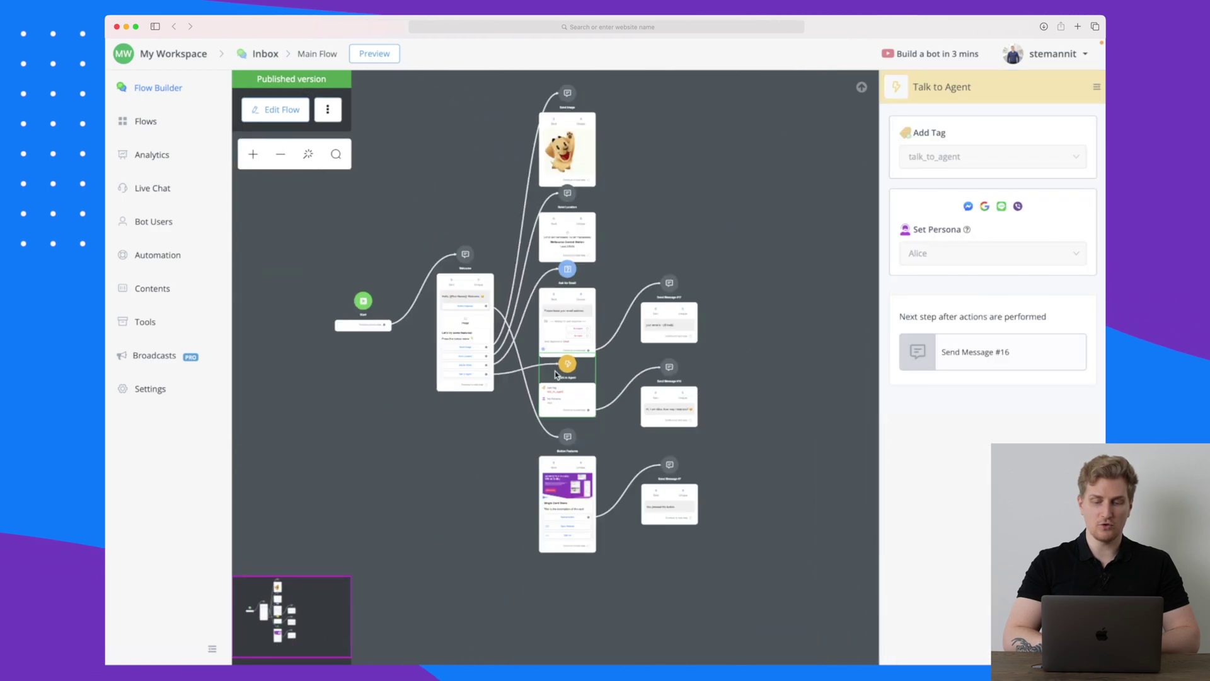
{"action": "scroll", "coordinate": [555, 371], "scroll_direction": "up", "scroll_amount": 5}
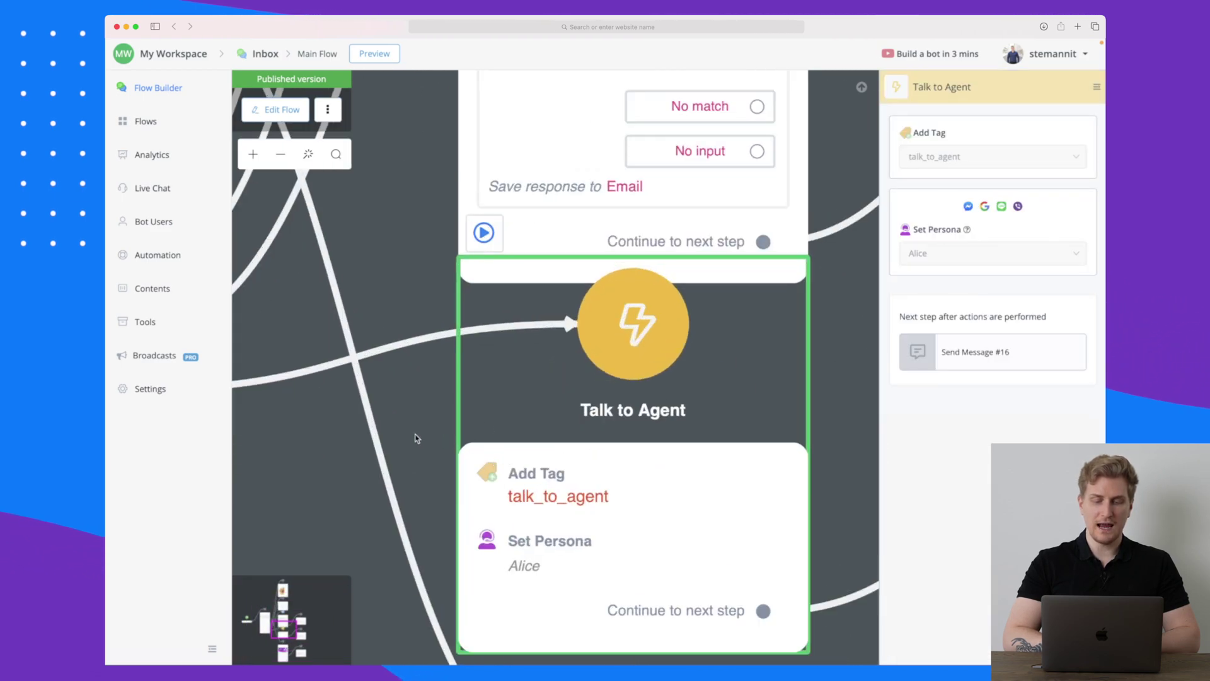
{"action": "left_click_drag", "start_coordinate": [416, 437], "coordinate": [384, 324]}
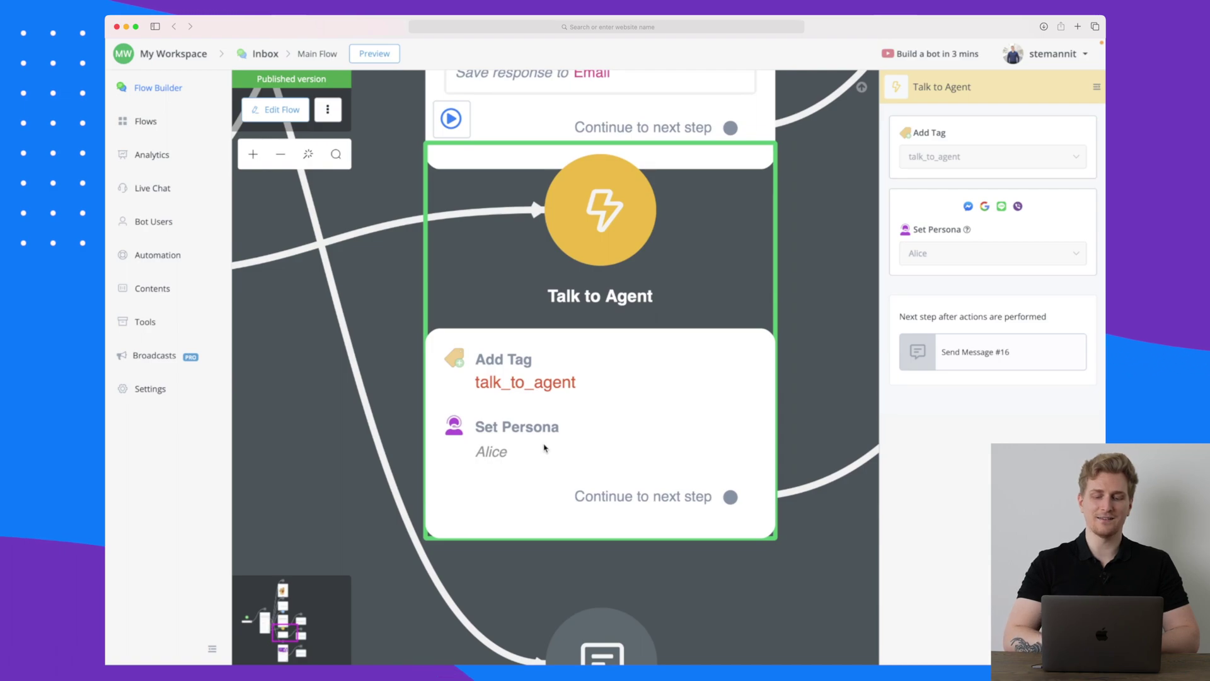
Pan the canvas over to Send Message #16 and back, then zoom out twice.
{"action": "left_click_drag", "start_coordinate": [800, 343], "coordinate": [604, 345]}
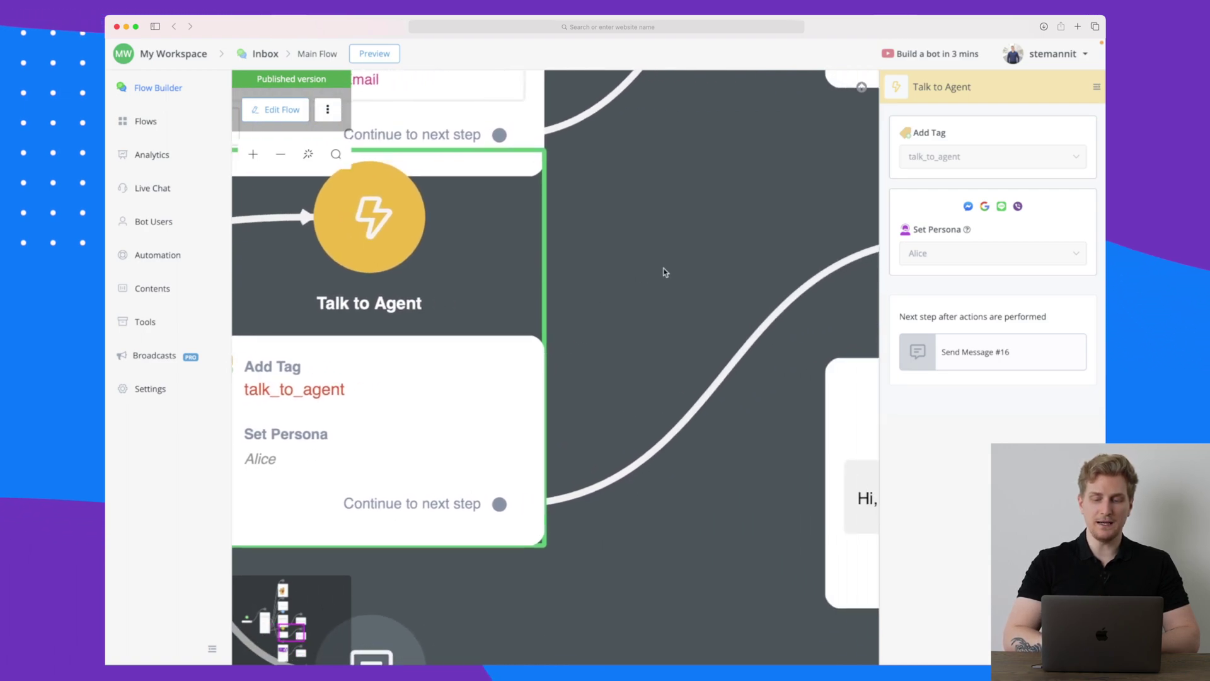
{"action": "left_click_drag", "start_coordinate": [665, 271], "coordinate": [451, 278]}
{"action": "left_click_drag", "start_coordinate": [572, 242], "coordinate": [390, 221]}
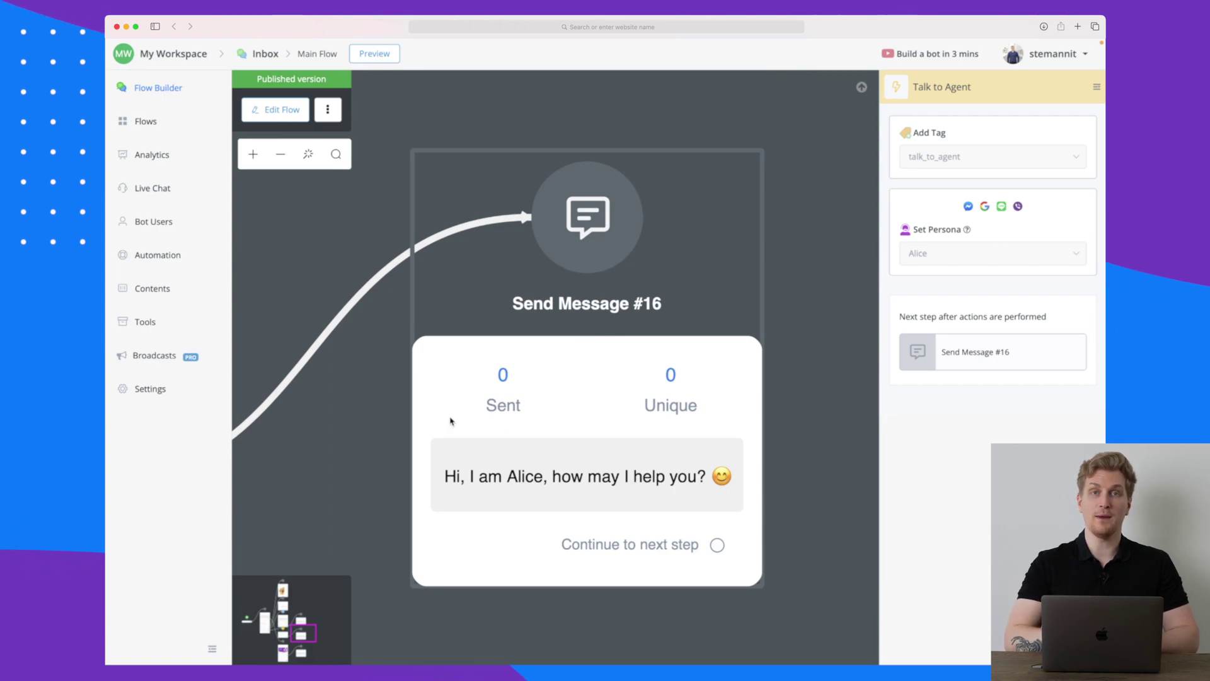
{"action": "left_click_drag", "start_coordinate": [372, 410], "coordinate": [827, 326]}
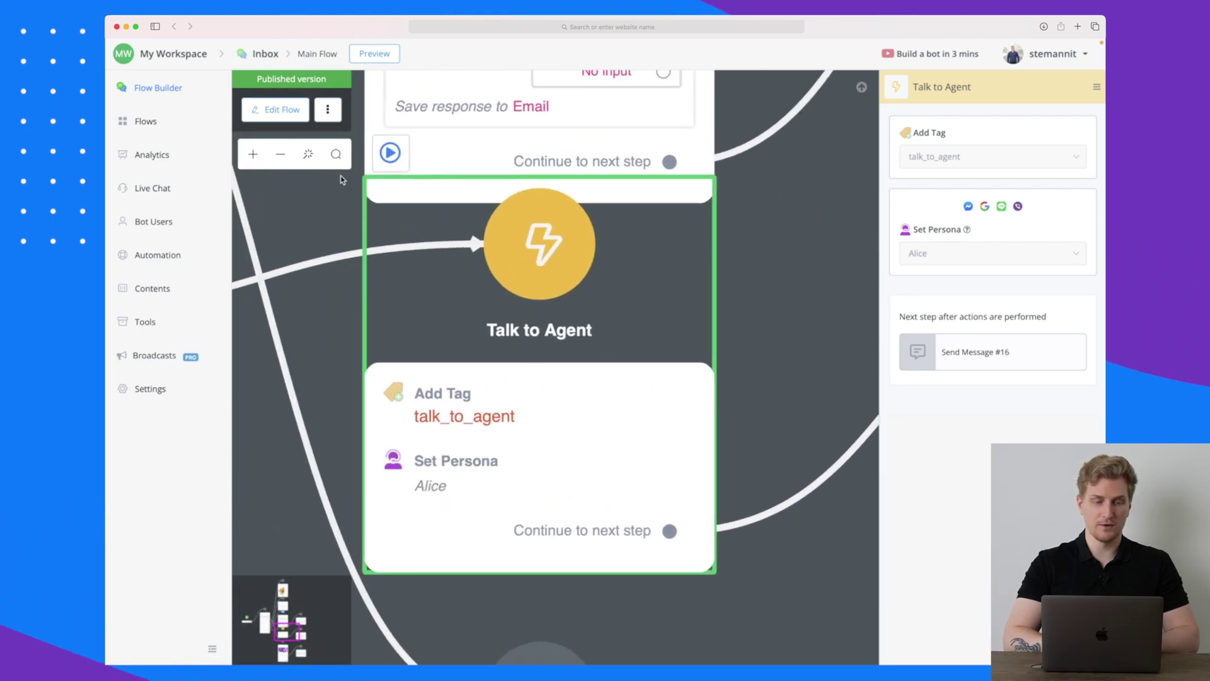
{"action": "left_click", "coordinate": [280, 154]}
{"action": "left_click", "coordinate": [280, 154]}
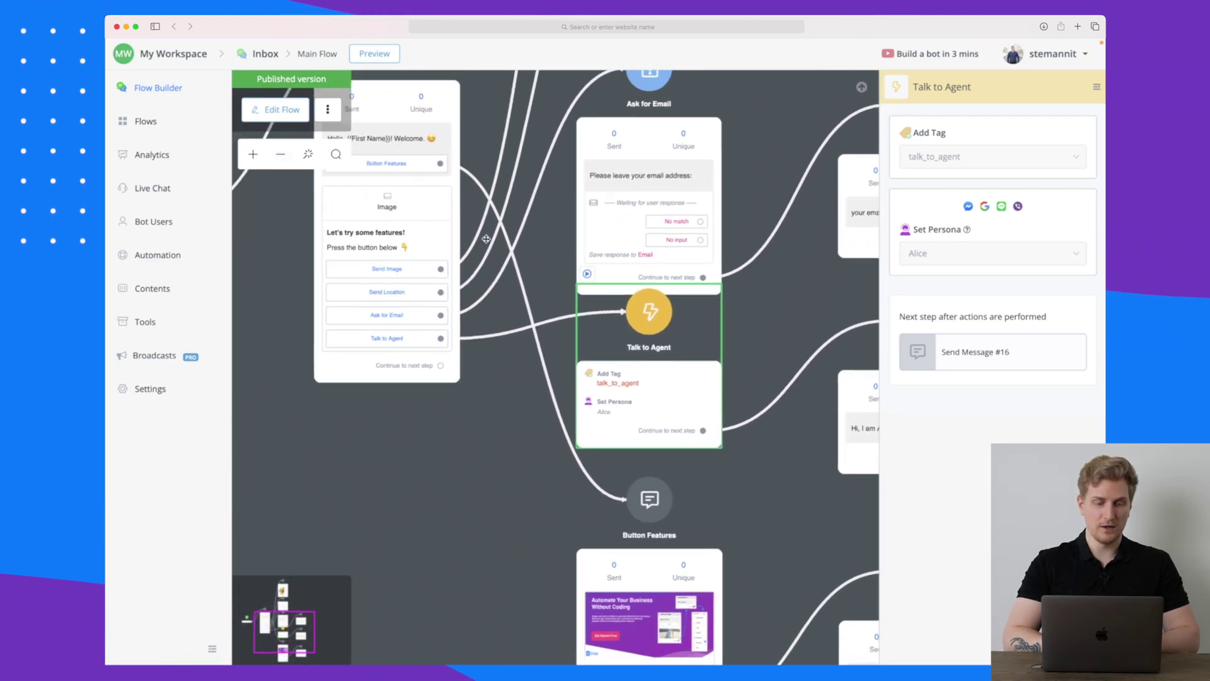
{"action": "left_click_drag", "start_coordinate": [486, 238], "coordinate": [505, 232]}
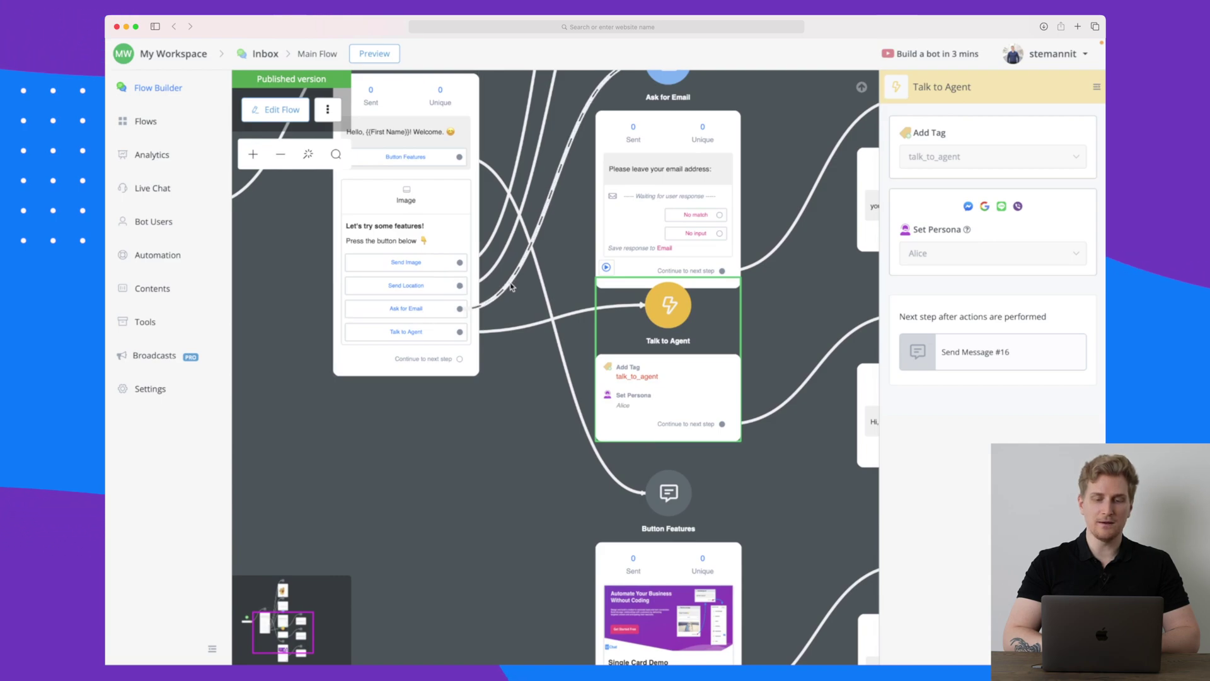
Move the canvas past Send Image, Send Location and Ask for Email to Button Features.
{"action": "scroll", "coordinate": [514, 290], "scroll_direction": "up", "scroll_amount": 5}
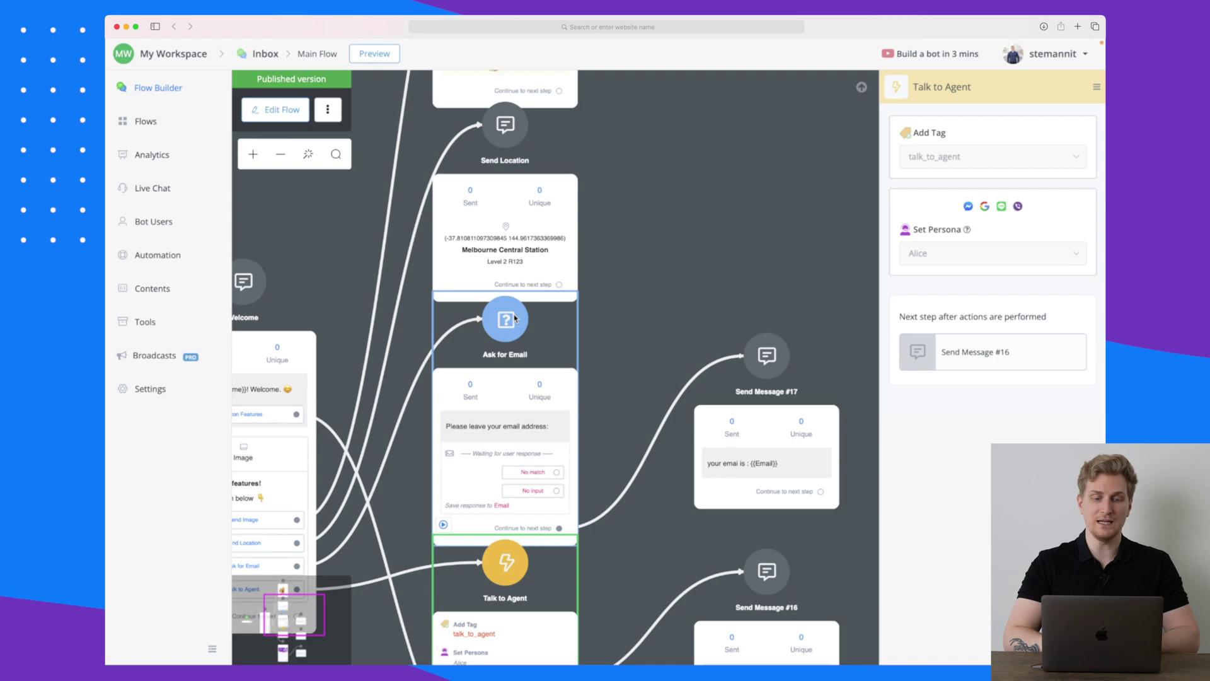
{"action": "scroll", "coordinate": [649, 319], "scroll_direction": "down", "scroll_amount": 2}
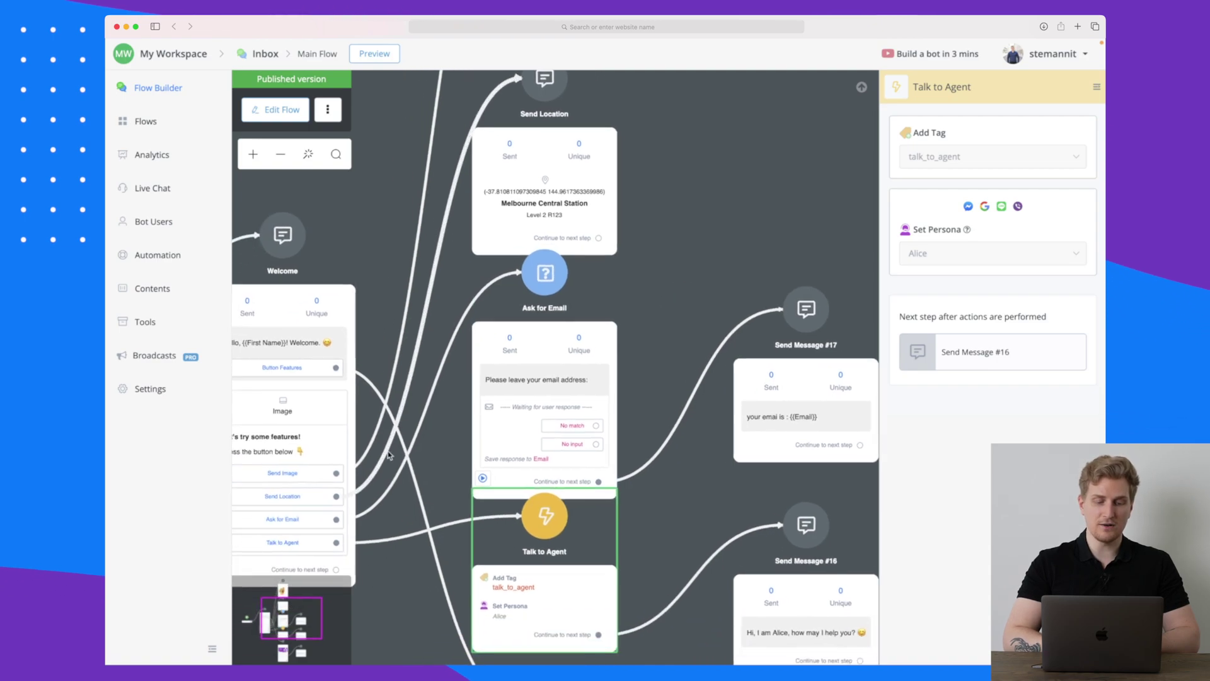
{"action": "scroll", "coordinate": [652, 269], "scroll_direction": "up", "scroll_amount": 4}
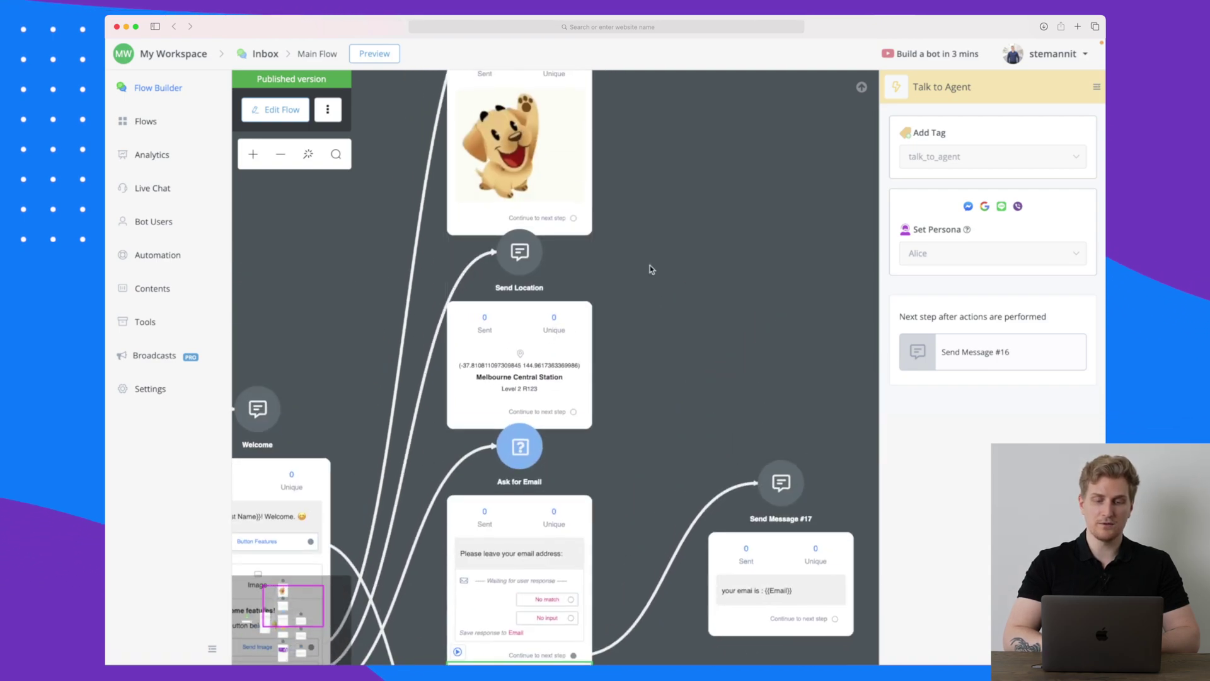
{"action": "scroll", "coordinate": [651, 269], "scroll_direction": "up", "scroll_amount": 2}
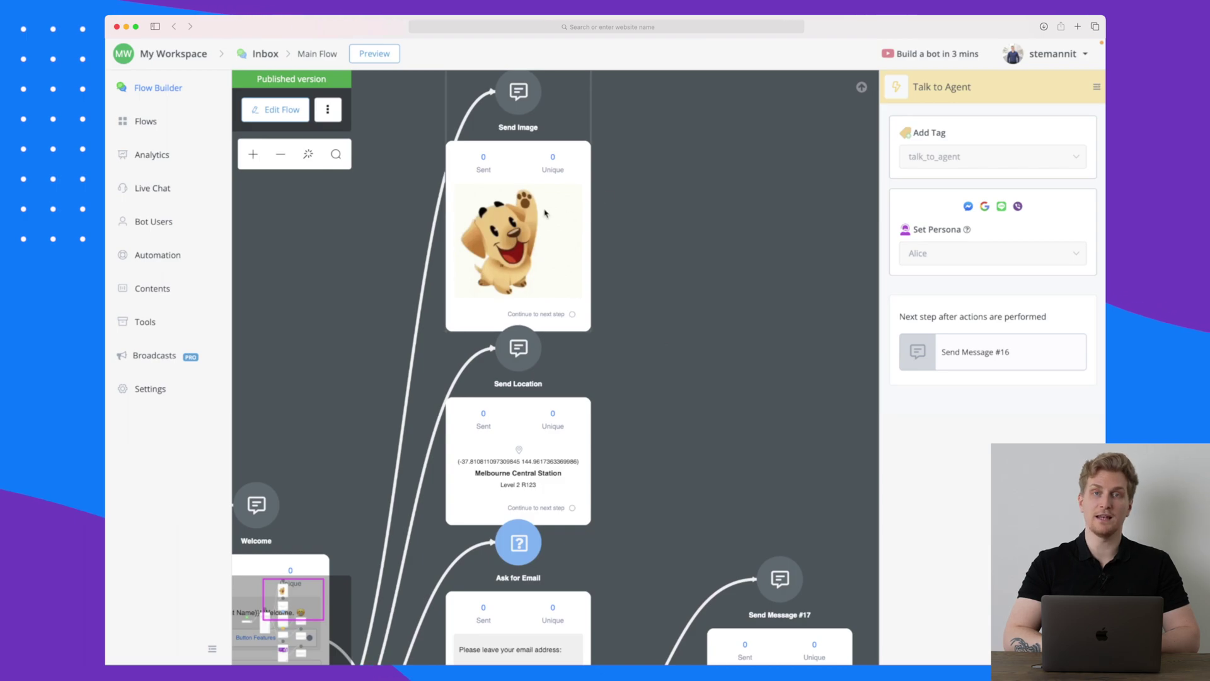
{"action": "left_click_drag", "start_coordinate": [671, 300], "coordinate": [615, 155]}
{"action": "scroll", "coordinate": [626, 326], "scroll_direction": "down", "scroll_amount": 10}
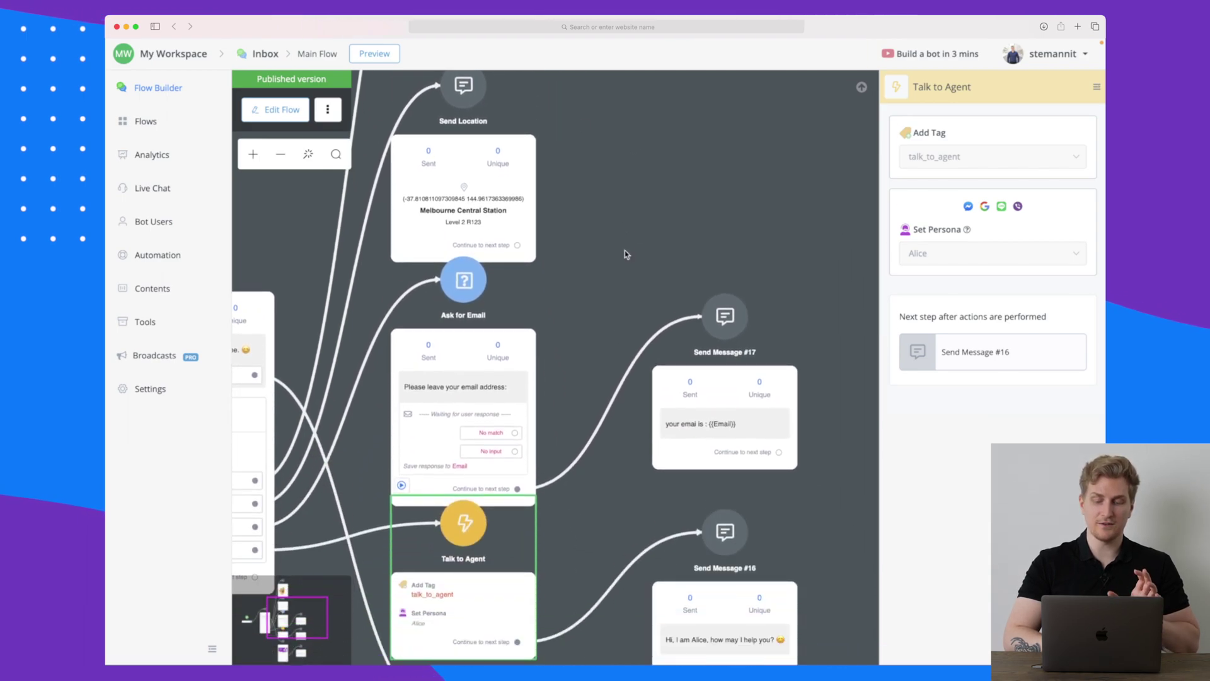
{"action": "scroll", "coordinate": [599, 319], "scroll_direction": "down", "scroll_amount": 4}
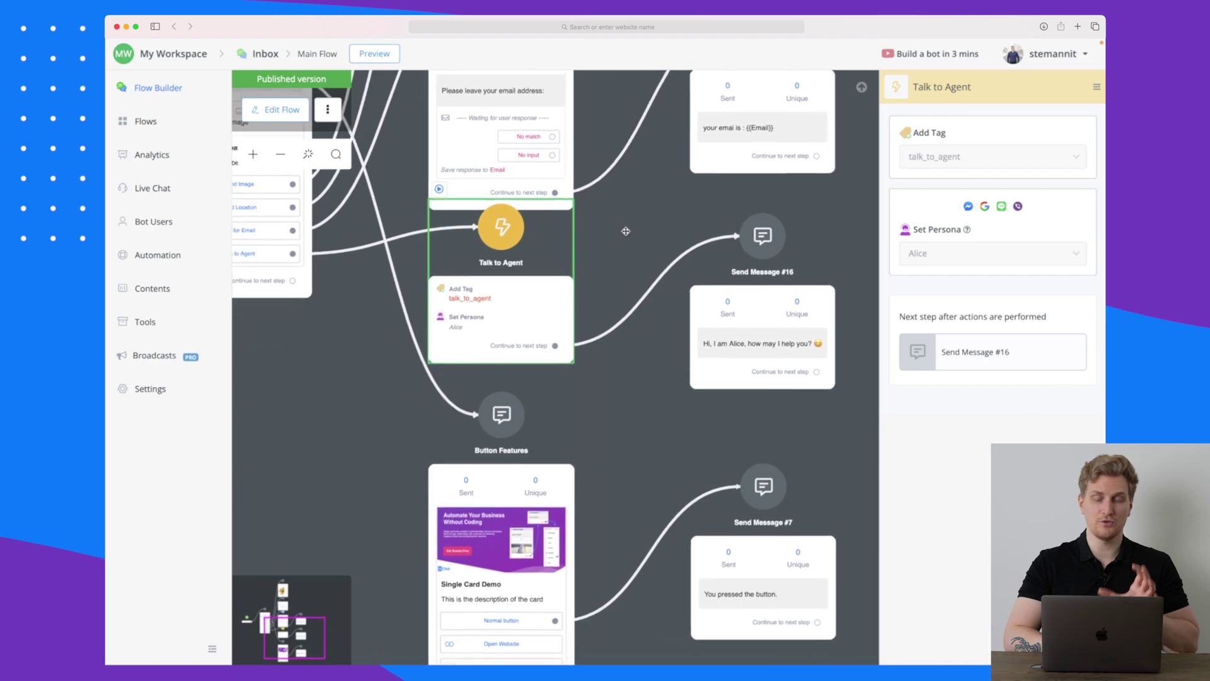
{"action": "scroll", "coordinate": [536, 404], "scroll_direction": "left", "scroll_amount": 6}
{"action": "scroll", "coordinate": [504, 440], "scroll_direction": "up", "scroll_amount": 2}
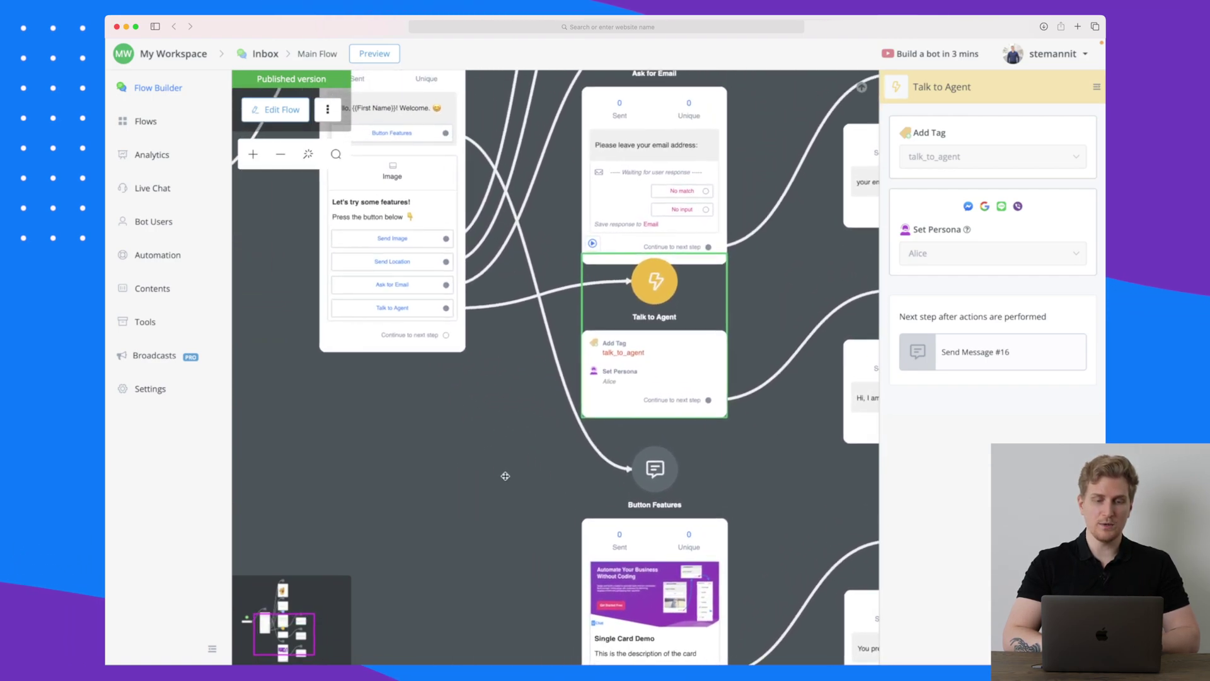
{"action": "scroll", "coordinate": [510, 425], "scroll_direction": "down", "scroll_amount": 9}
{"action": "scroll", "coordinate": [510, 426], "scroll_direction": "right", "scroll_amount": 5}
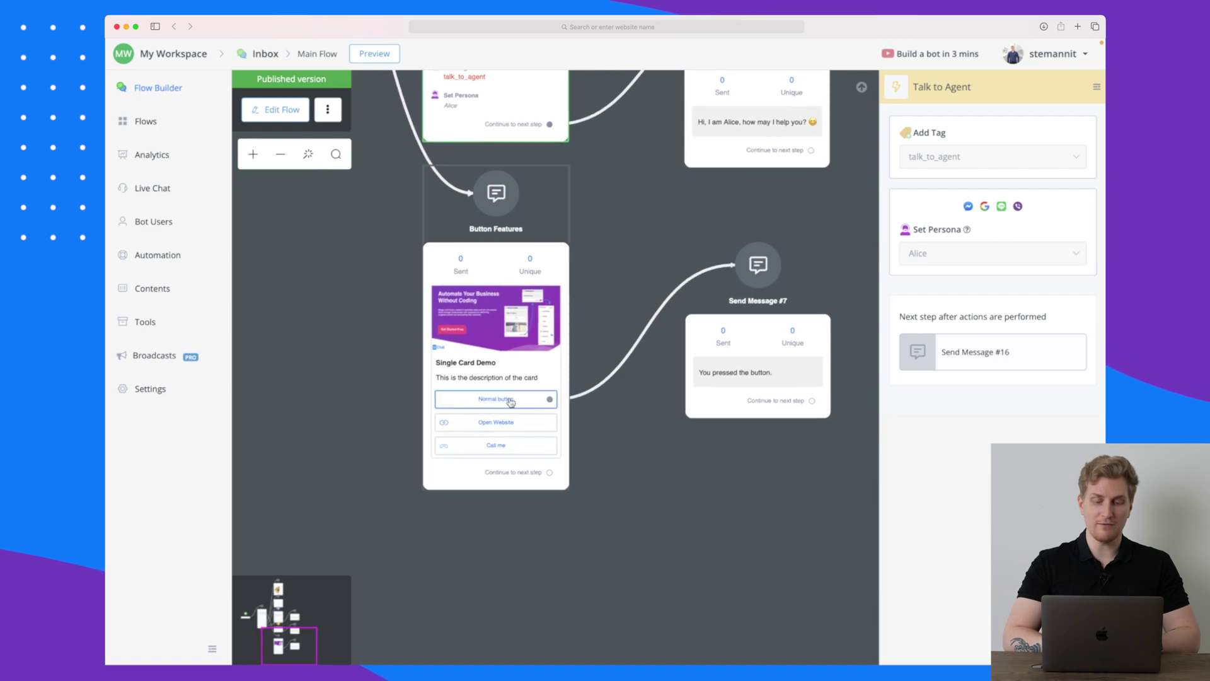
Open the Button Features step to see its Single Card Demo card and 30-day metrics.
{"action": "scroll", "coordinate": [641, 477], "scroll_direction": "right", "scroll_amount": 1}
{"action": "scroll", "coordinate": [641, 477], "scroll_direction": "down", "scroll_amount": 1}
{"action": "scroll", "coordinate": [642, 477], "scroll_direction": "right", "scroll_amount": 2}
{"action": "scroll", "coordinate": [641, 477], "scroll_direction": "down", "scroll_amount": 1}
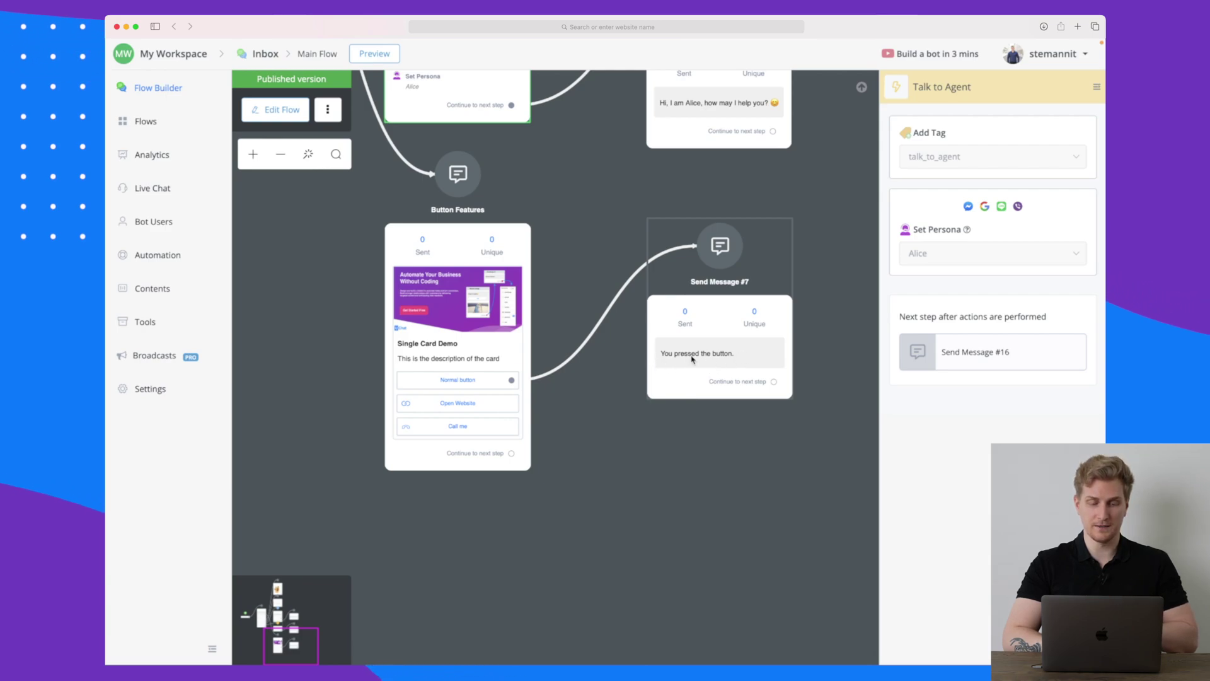
{"action": "left_click", "coordinate": [479, 407]}
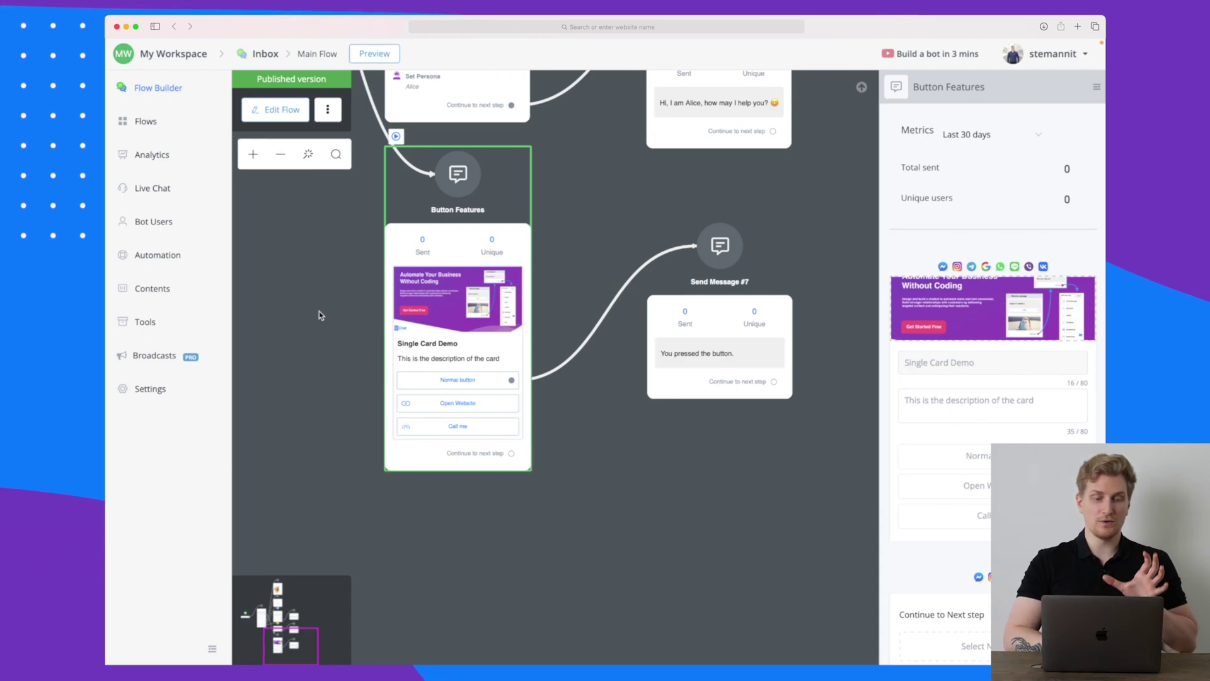
Scroll the canvas back up to the Start and Welcome nodes.
{"action": "scroll", "coordinate": [319, 313], "scroll_direction": "up", "scroll_amount": 3}
{"action": "scroll", "coordinate": [319, 313], "scroll_direction": "left", "scroll_amount": 2}
{"action": "scroll", "coordinate": [348, 356], "scroll_direction": "up", "scroll_amount": 8}
{"action": "scroll", "coordinate": [349, 357], "scroll_direction": "left", "scroll_amount": 6}
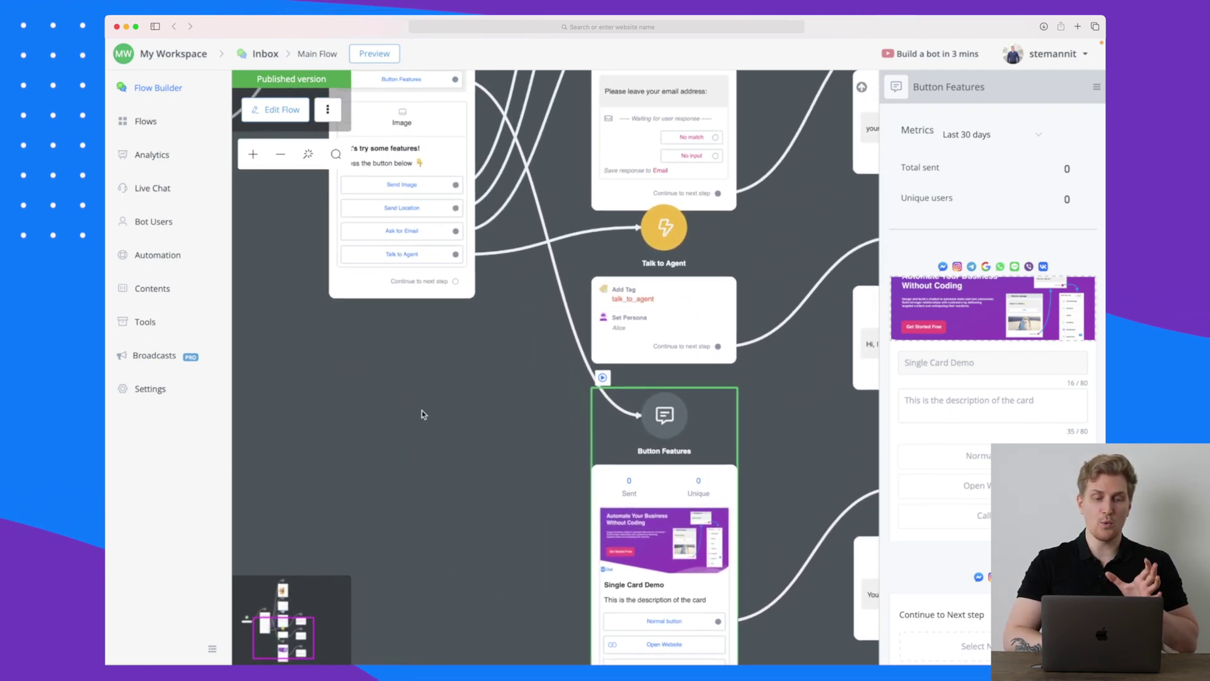
{"action": "scroll", "coordinate": [421, 427], "scroll_direction": "up", "scroll_amount": 3}
{"action": "scroll", "coordinate": [421, 428], "scroll_direction": "left", "scroll_amount": 5}
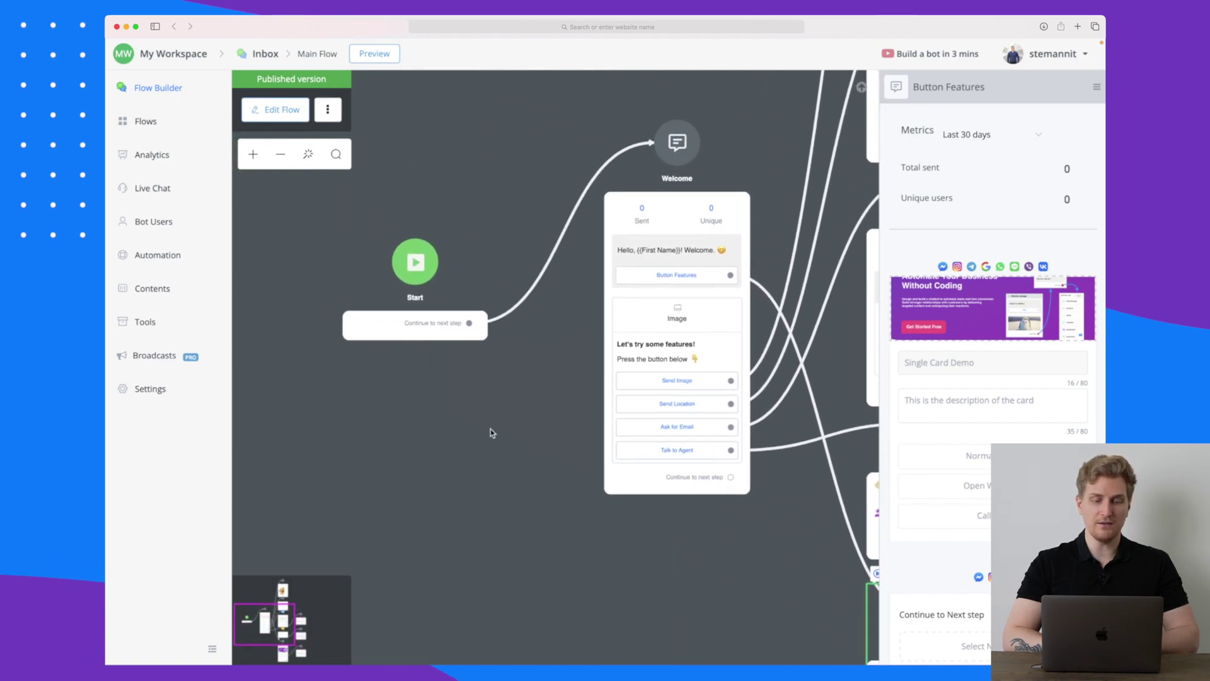
{"action": "scroll", "coordinate": [566, 377], "scroll_direction": "right", "scroll_amount": 4}
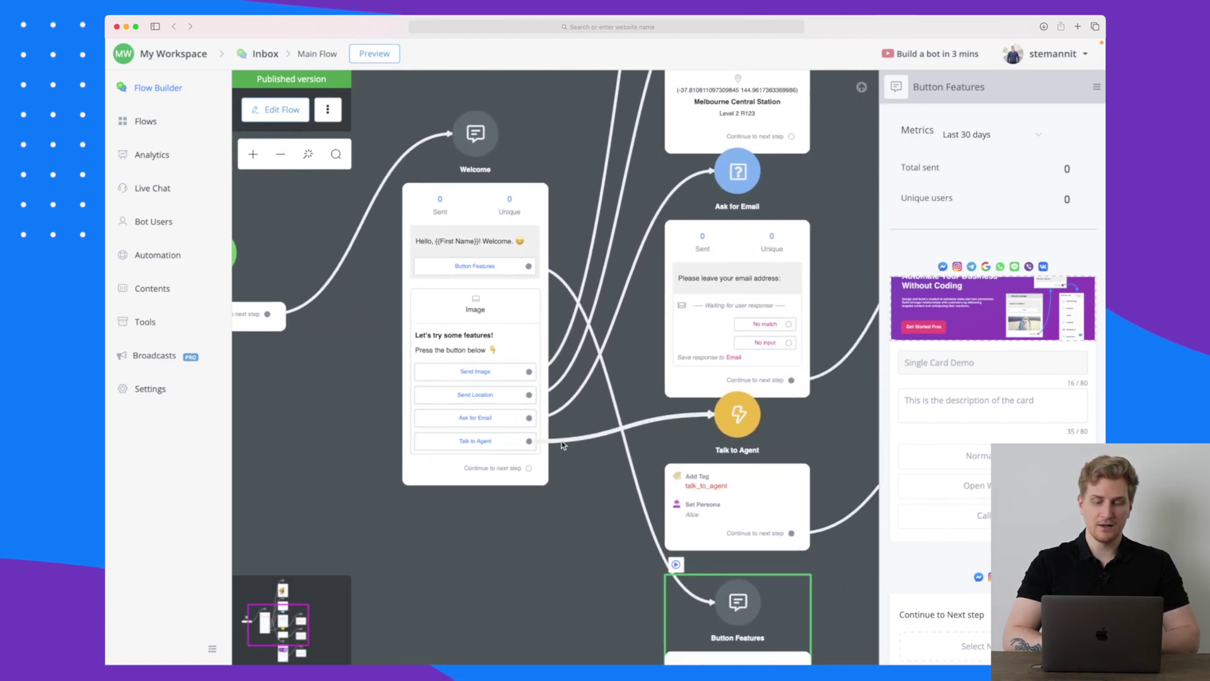
Reopen Talk to Agent settings, widen and restore the panel, and view Send Message #16.
{"action": "left_click", "coordinate": [713, 417]}
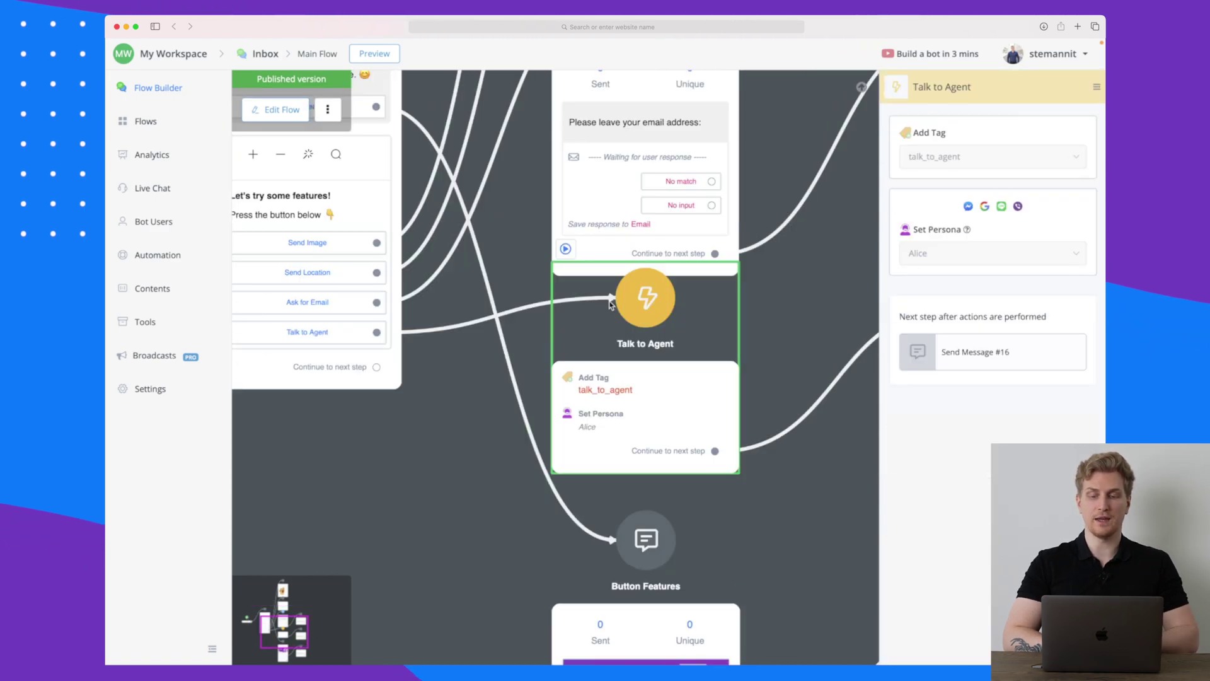
{"action": "left_click", "coordinate": [1097, 87]}
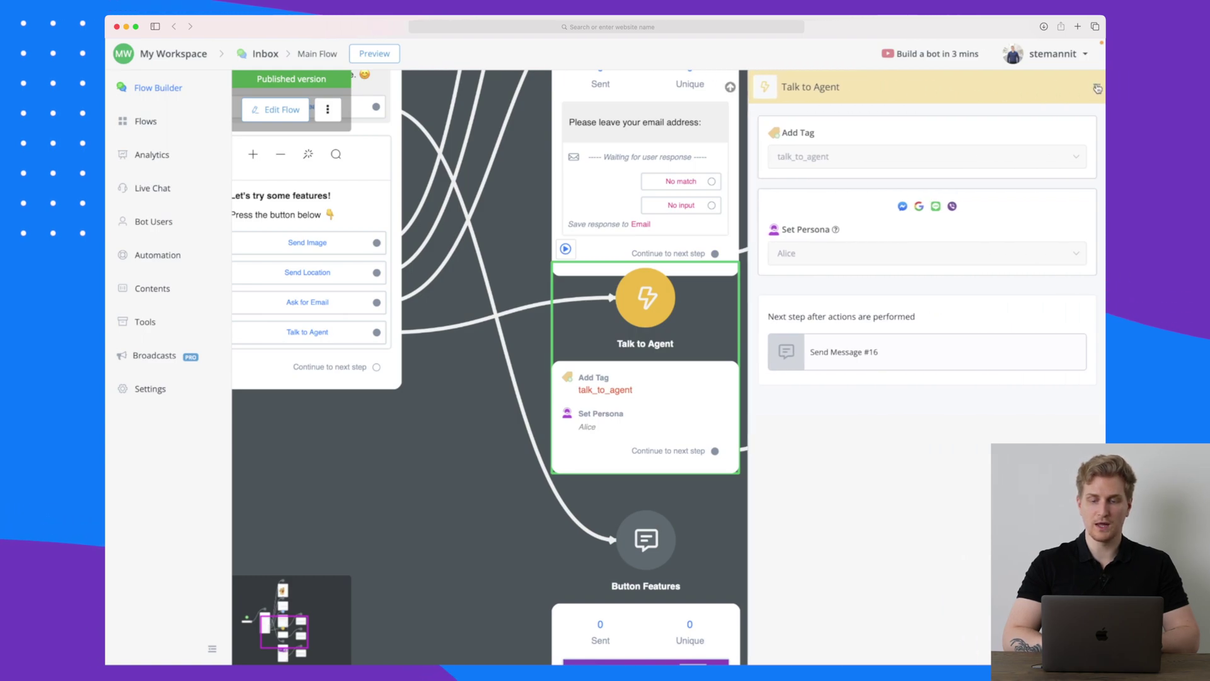
{"action": "left_click", "coordinate": [1097, 89]}
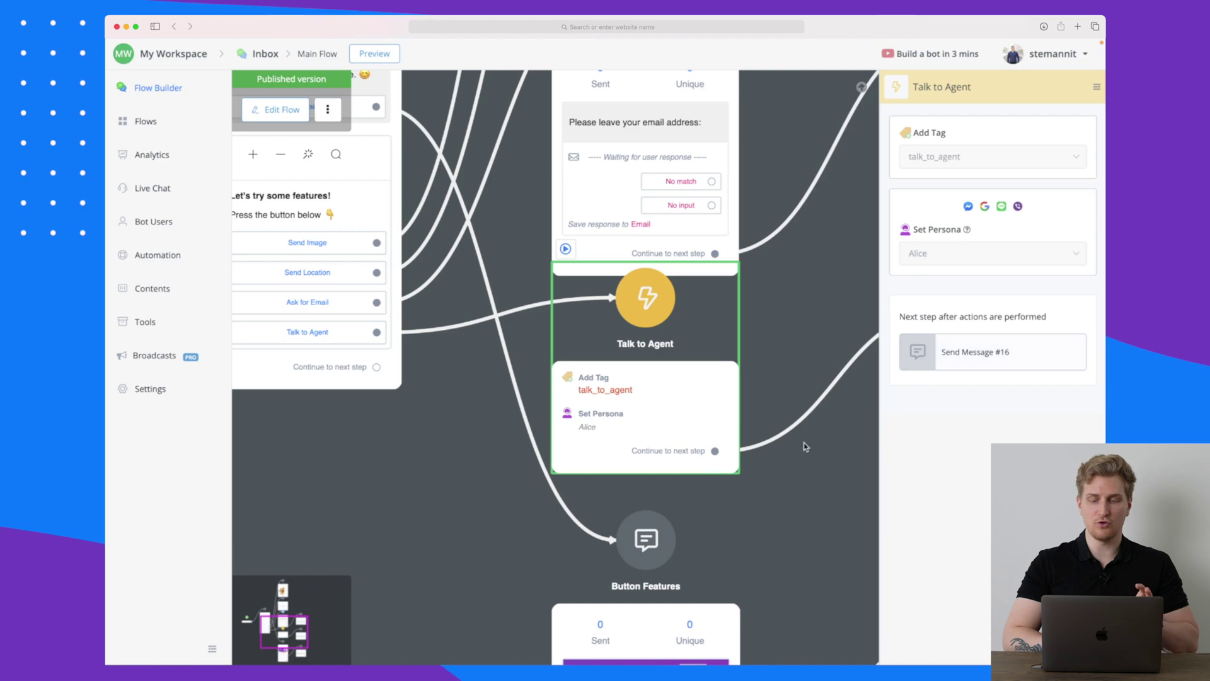
{"action": "scroll", "coordinate": [819, 453], "scroll_direction": "right", "scroll_amount": 5}
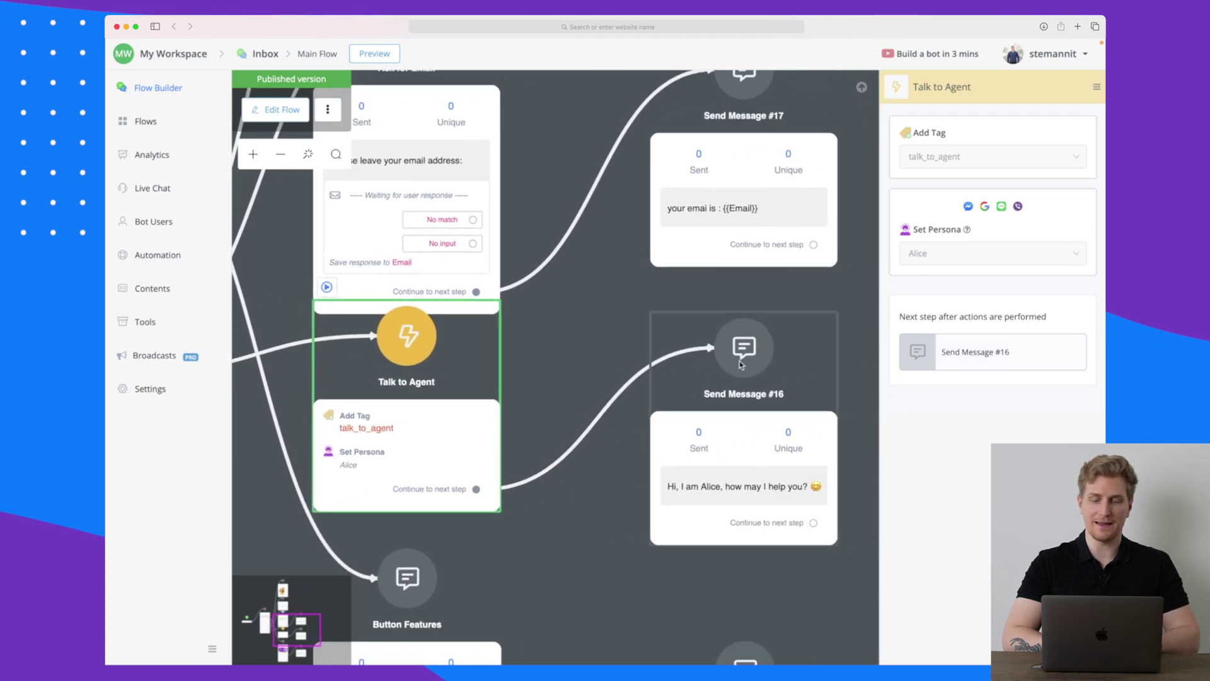
{"action": "scroll", "coordinate": [375, 352], "scroll_direction": "left", "scroll_amount": 3}
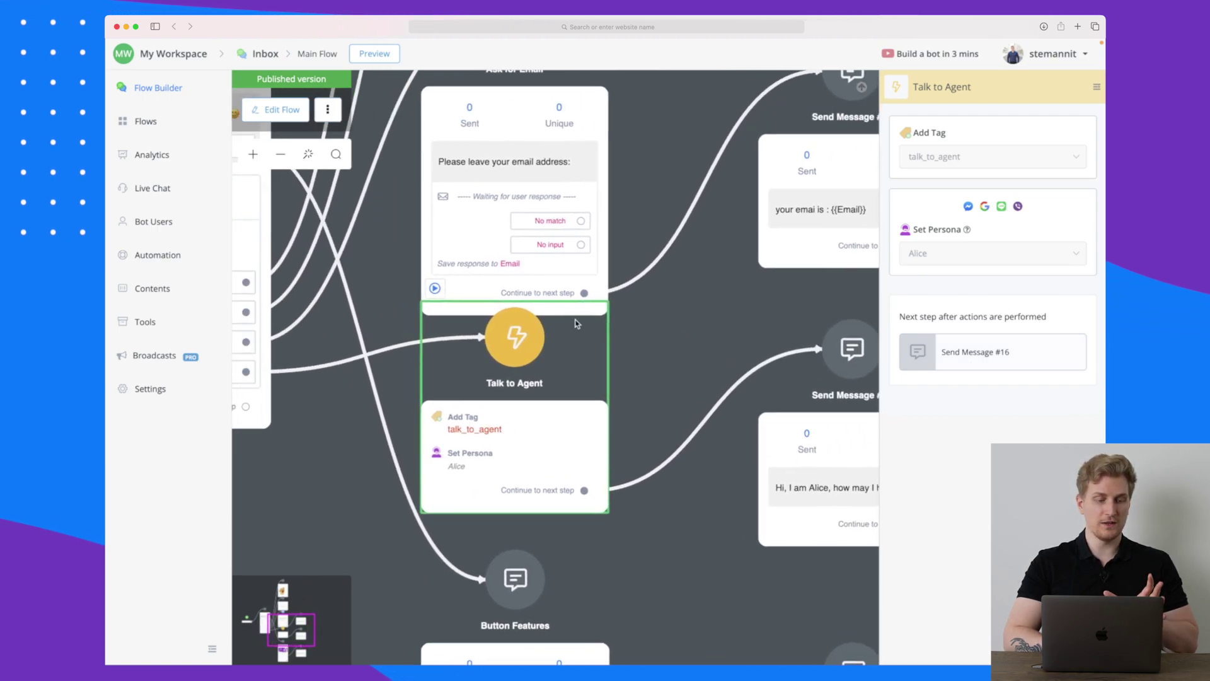
Switch to the Flows page to see the Inbox bot's single Main Flow.
{"action": "left_click", "coordinate": [176, 122]}
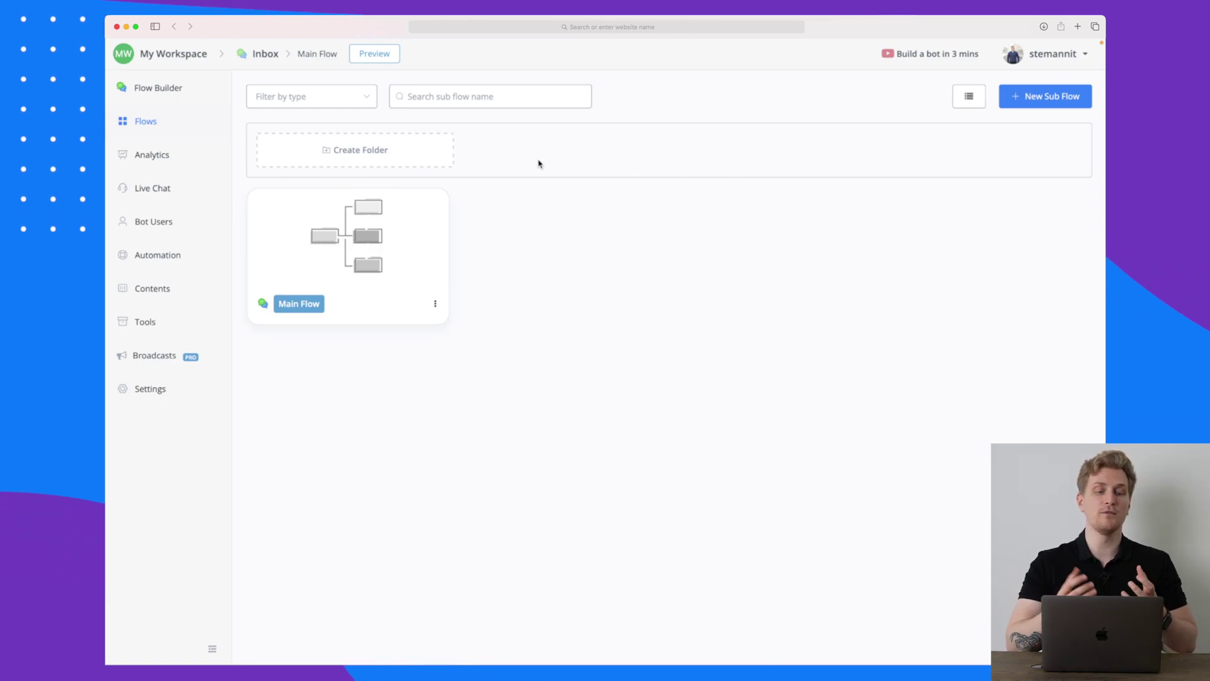
Review the workspace Analytics page, scrolling through its reports.
{"action": "left_click", "coordinate": [144, 166]}
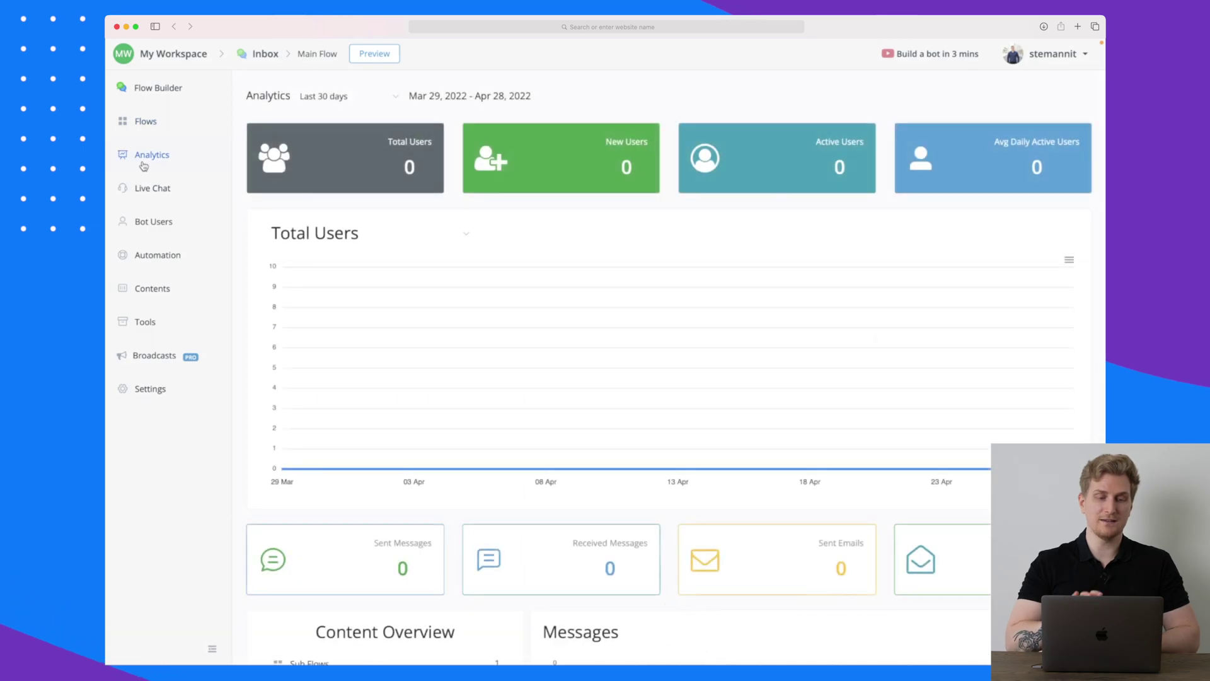
{"action": "scroll", "coordinate": [521, 284], "scroll_direction": "down", "scroll_amount": 3}
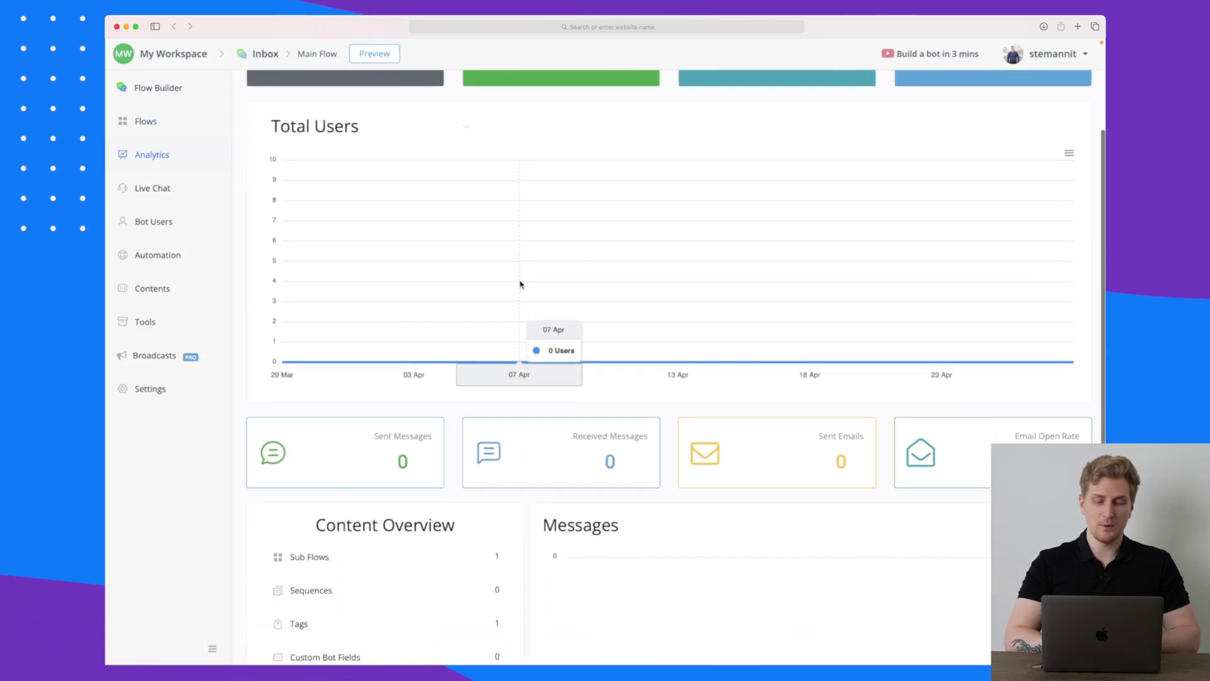
{"action": "scroll", "coordinate": [520, 284], "scroll_direction": "down", "scroll_amount": 2}
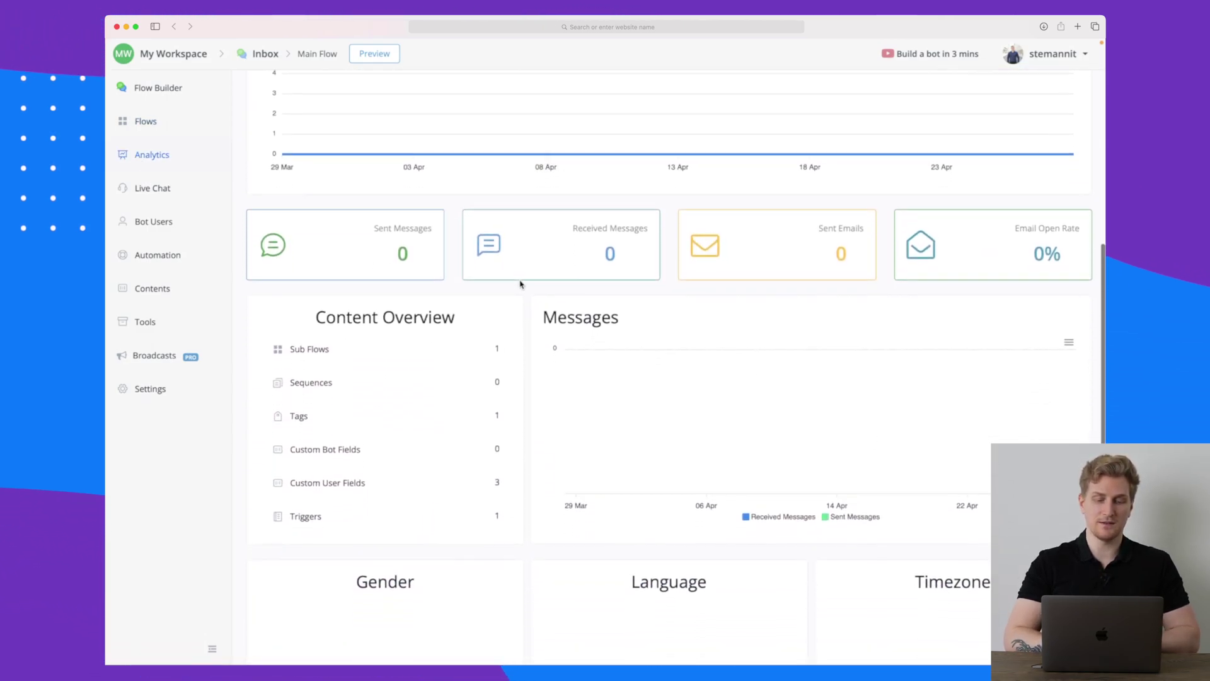
{"action": "scroll", "coordinate": [600, 255], "scroll_direction": "down", "scroll_amount": 3}
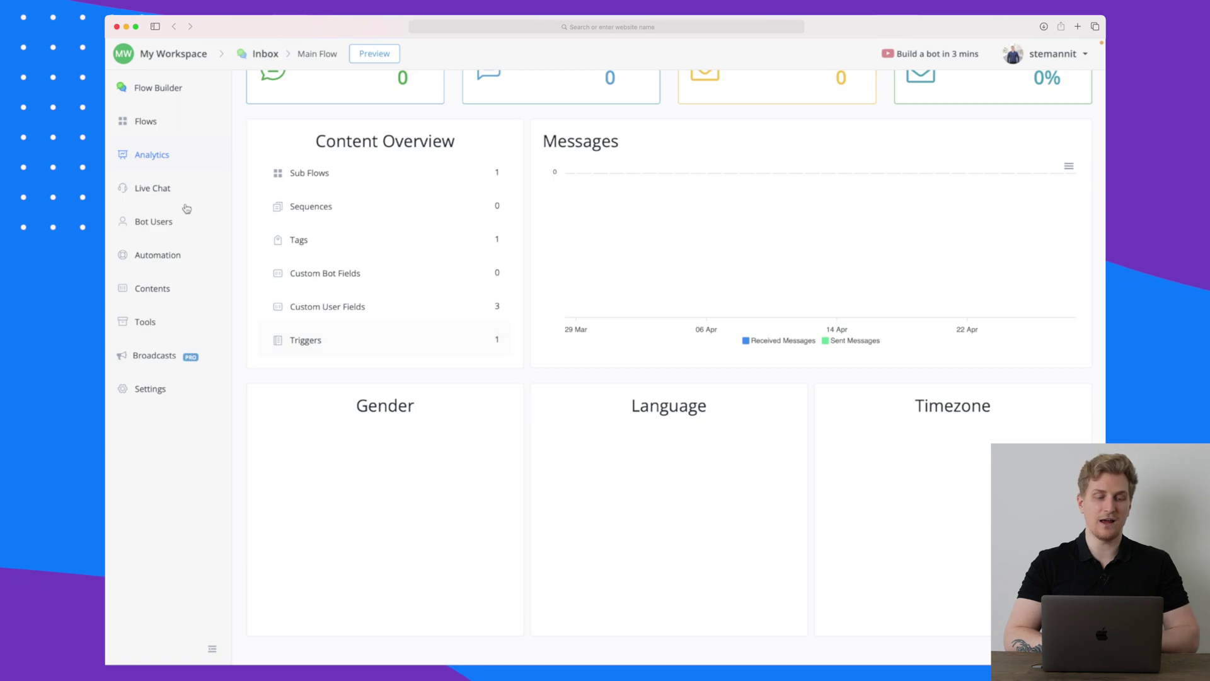
Visit Live Chat and Bot Users, then open the Automation keywords page.
{"action": "left_click", "coordinate": [159, 190]}
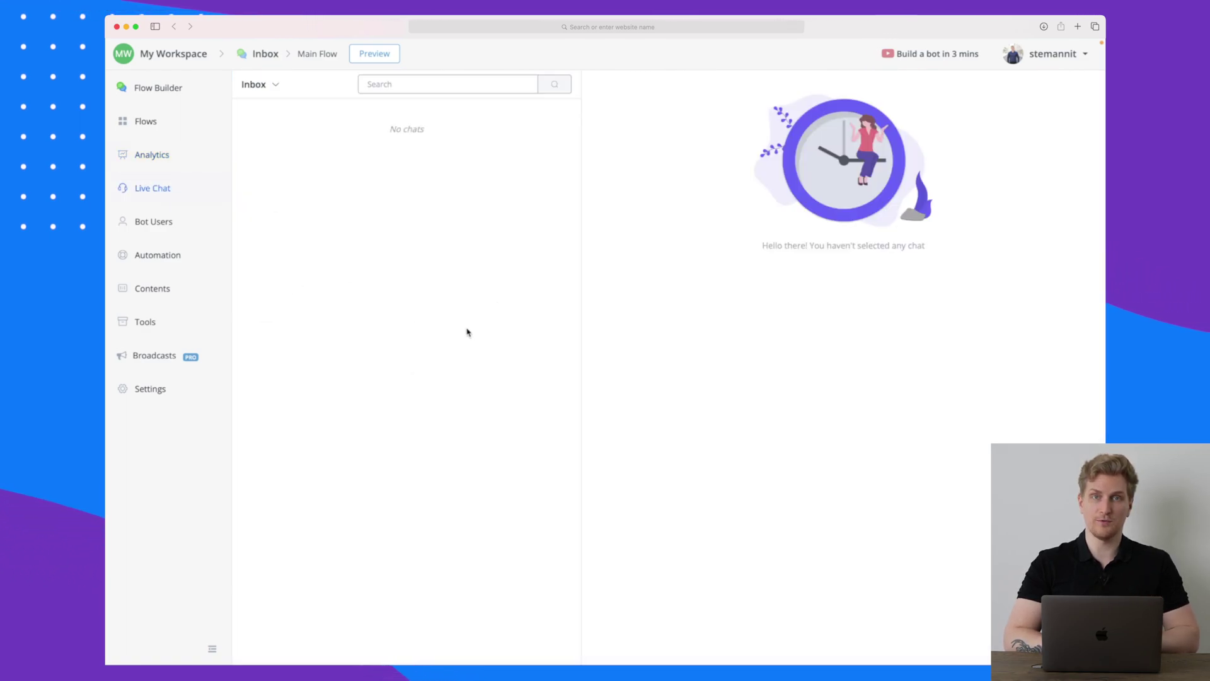
{"action": "left_click", "coordinate": [176, 218]}
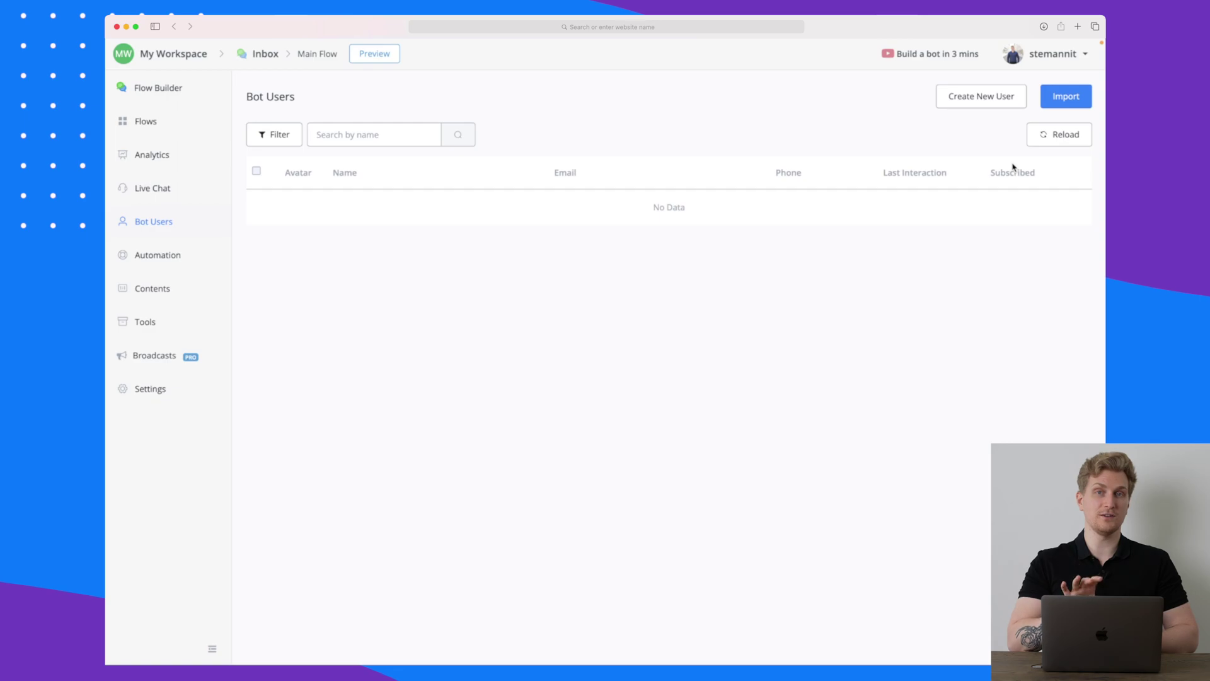
{"action": "left_click", "coordinate": [150, 259]}
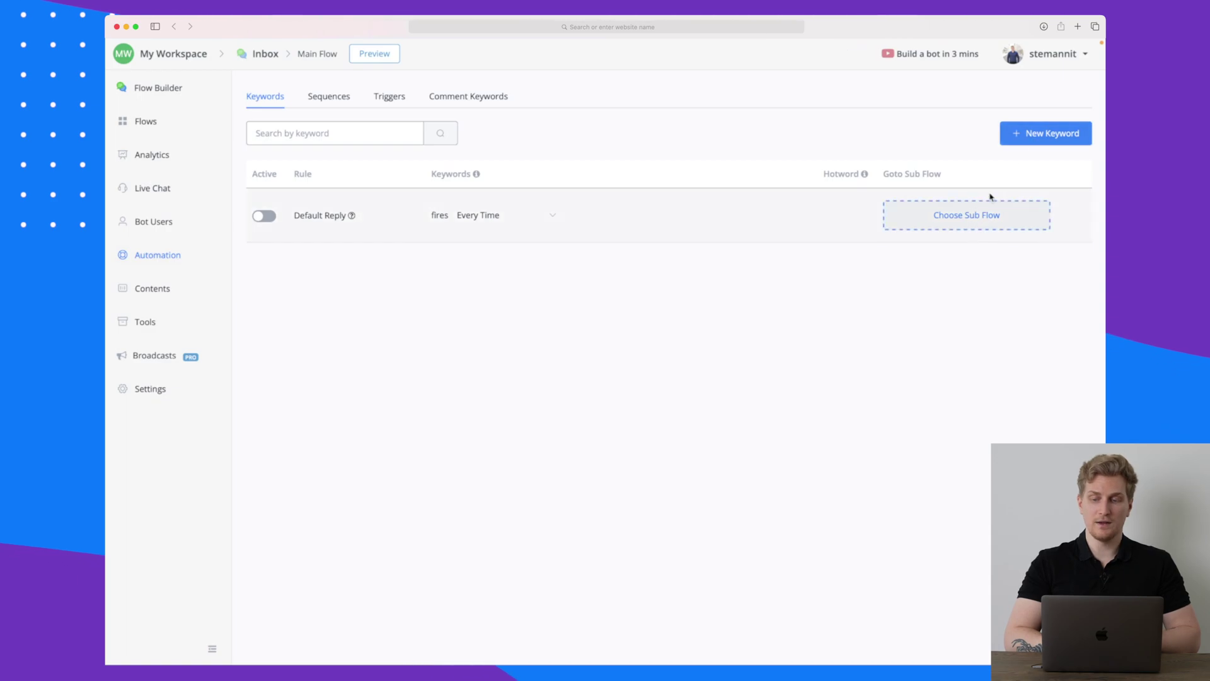
Start a new keyword rule, back out without saving, and open the Contents user fields.
{"action": "left_click", "coordinate": [1053, 136]}
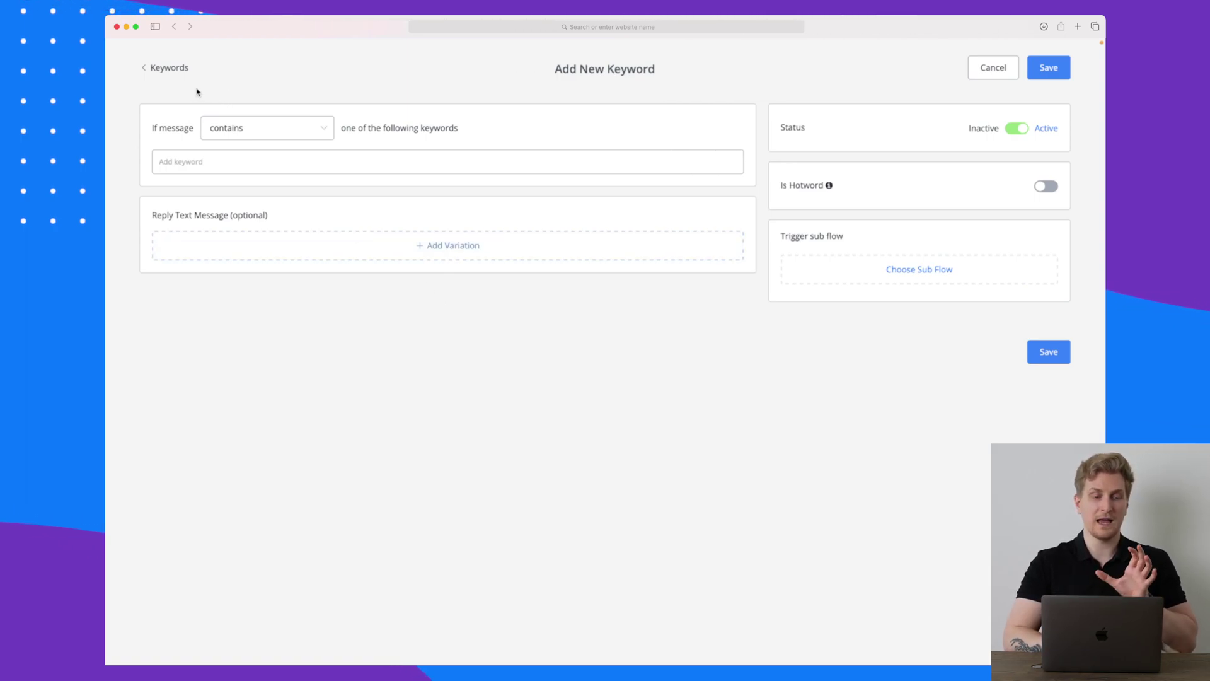
{"action": "left_click", "coordinate": [171, 69]}
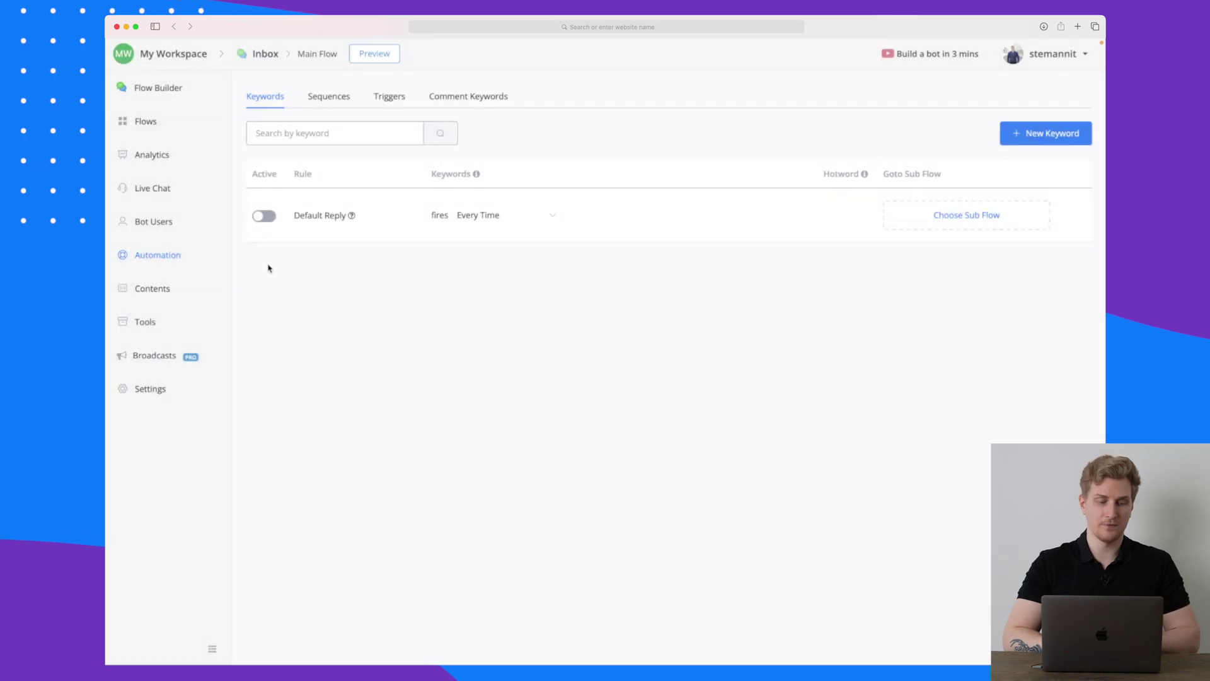
{"action": "left_click", "coordinate": [158, 293]}
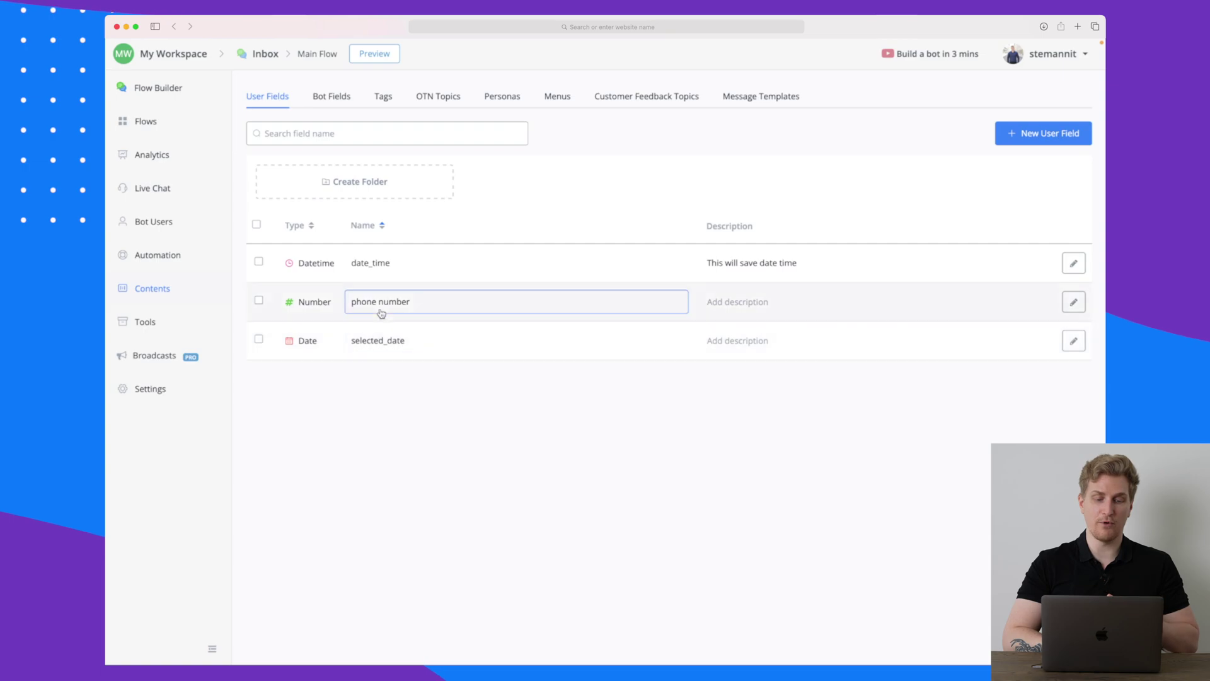
Browse the Contents tabs (bot fields, tags, personas with Alice, WhatsApp templates, Menus), ending on the empty Customer Feedback Topics.
{"action": "mouse_move", "coordinate": [380, 272]}
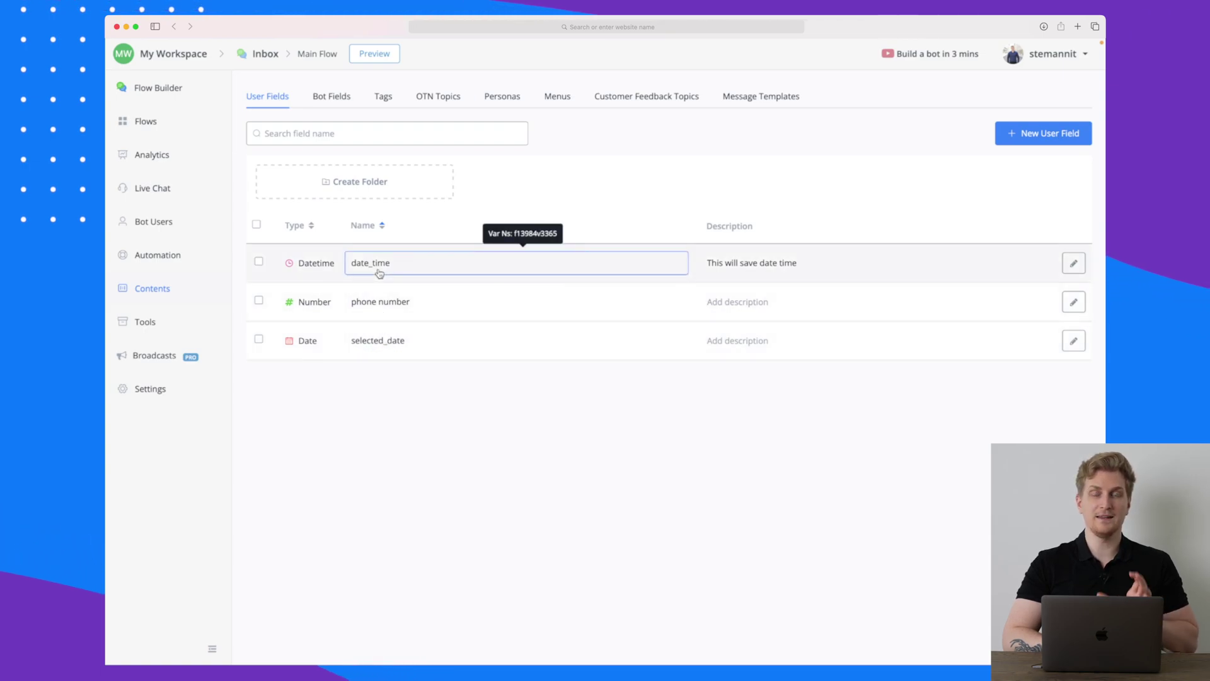
{"action": "left_click", "coordinate": [340, 99]}
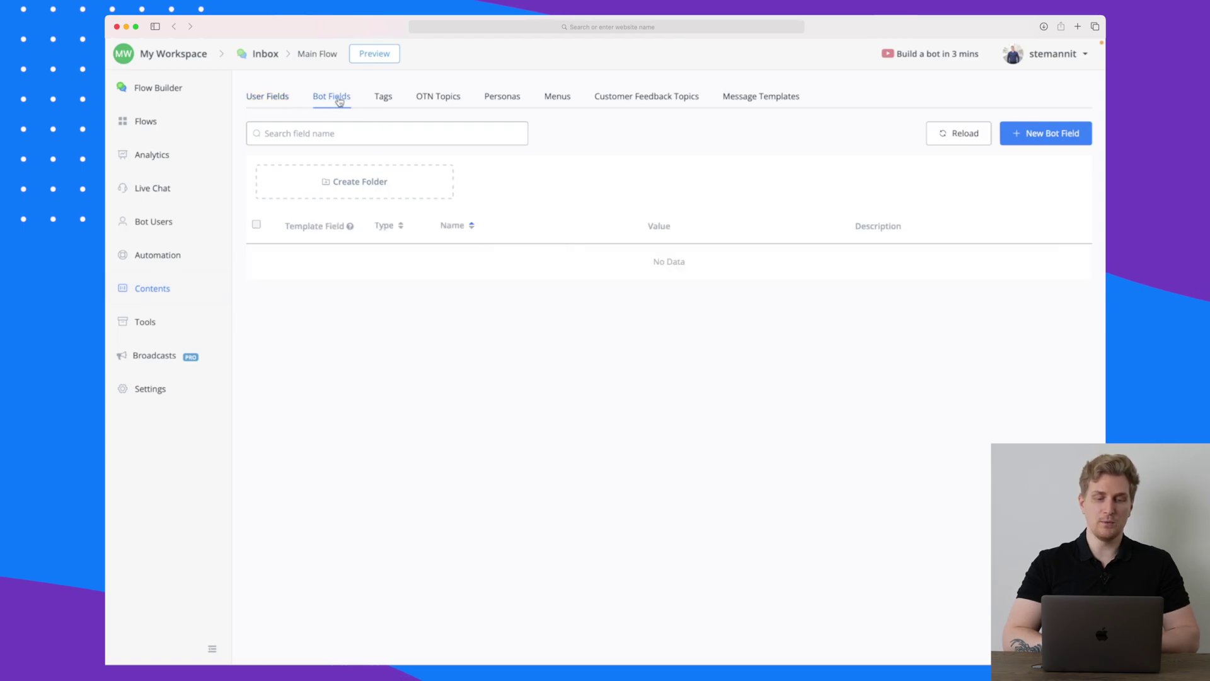
{"action": "left_click", "coordinate": [382, 99]}
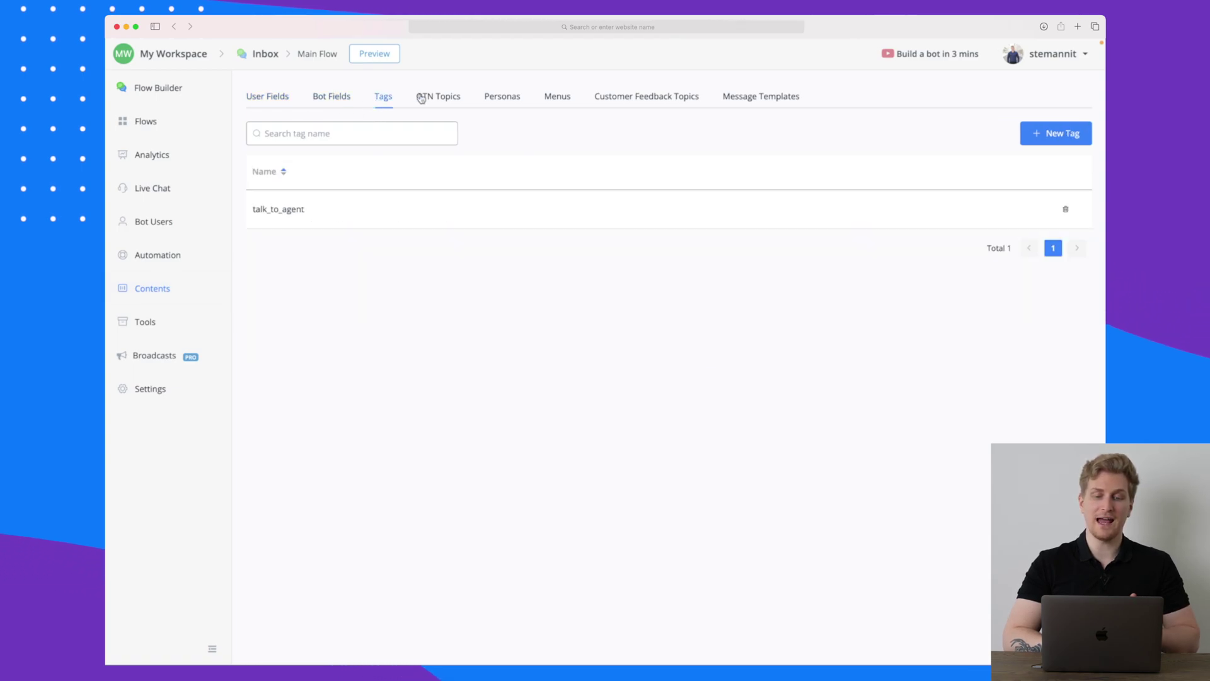
{"action": "left_click", "coordinate": [512, 102]}
{"action": "left_click", "coordinate": [776, 100]}
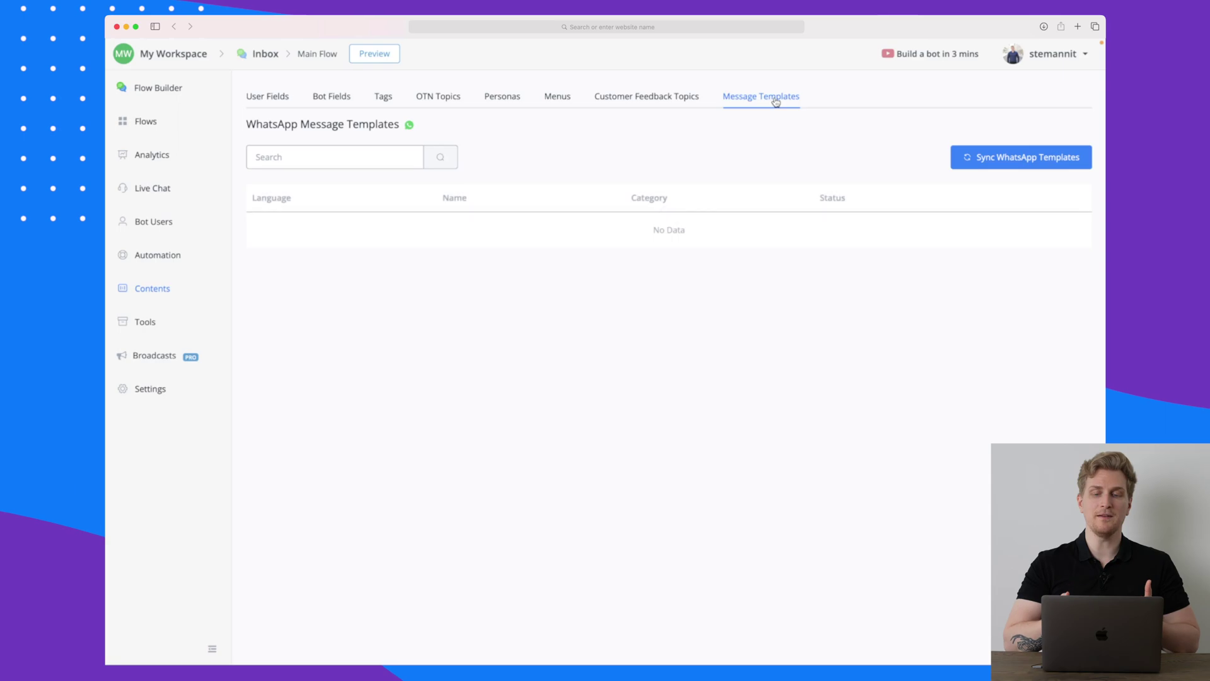
{"action": "left_click", "coordinate": [494, 109]}
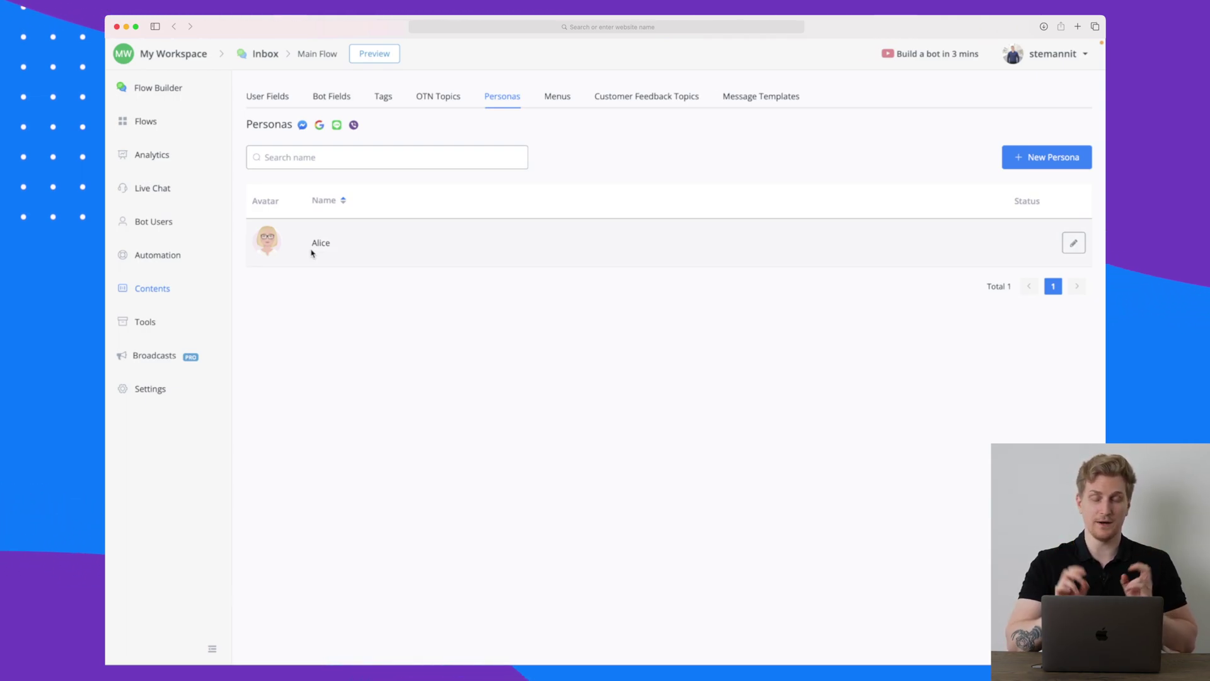
{"action": "left_click", "coordinate": [546, 99]}
{"action": "left_click", "coordinate": [620, 107]}
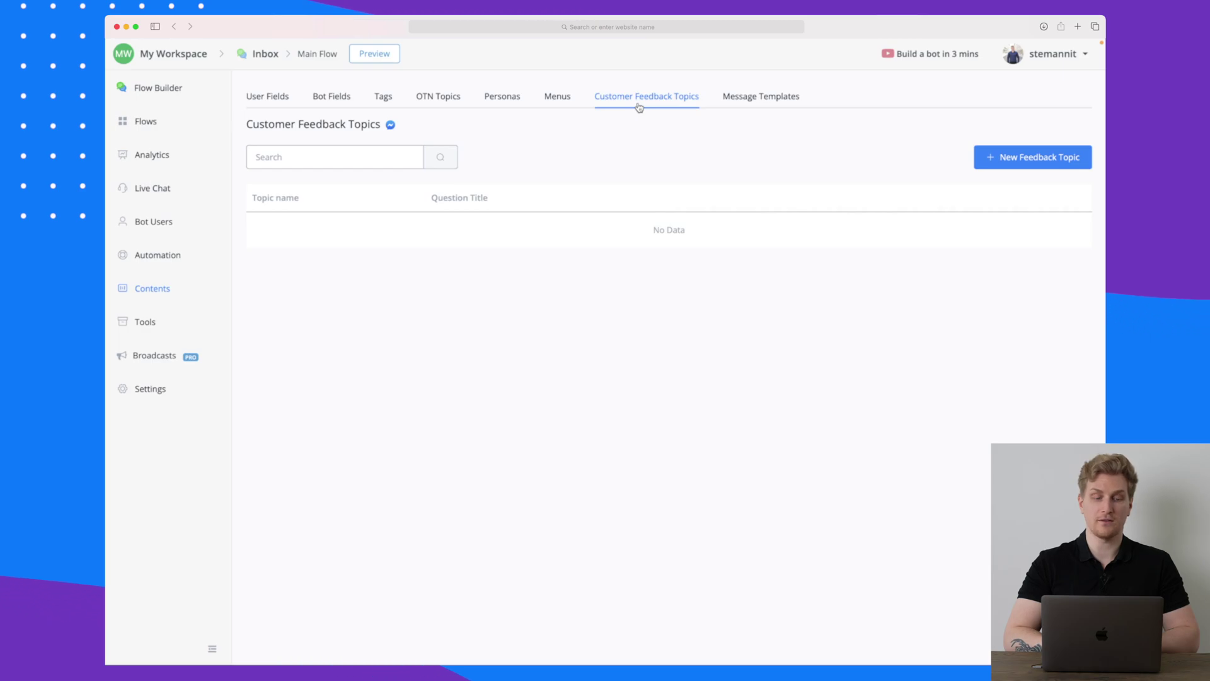
Go through the Tools pages (error logs, Testers, Multiple Languages, Widgets), ending on the empty Inbound Webhooks list.
{"action": "left_click", "coordinate": [164, 321]}
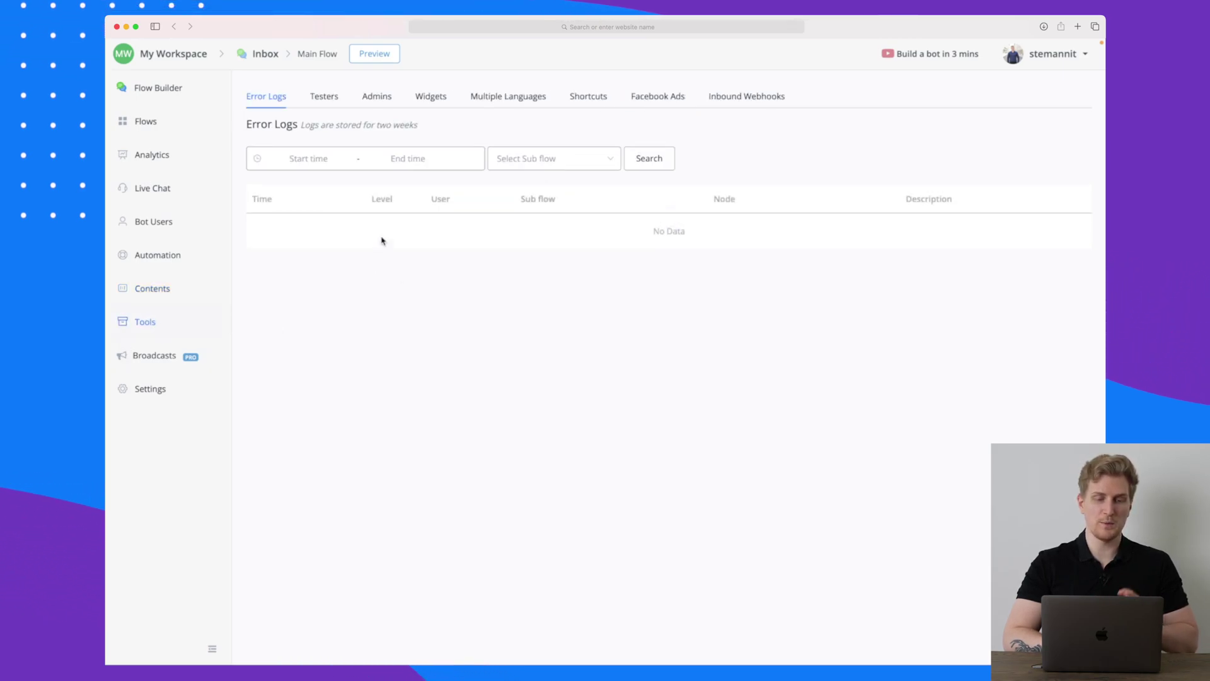
{"action": "left_click", "coordinate": [322, 97]}
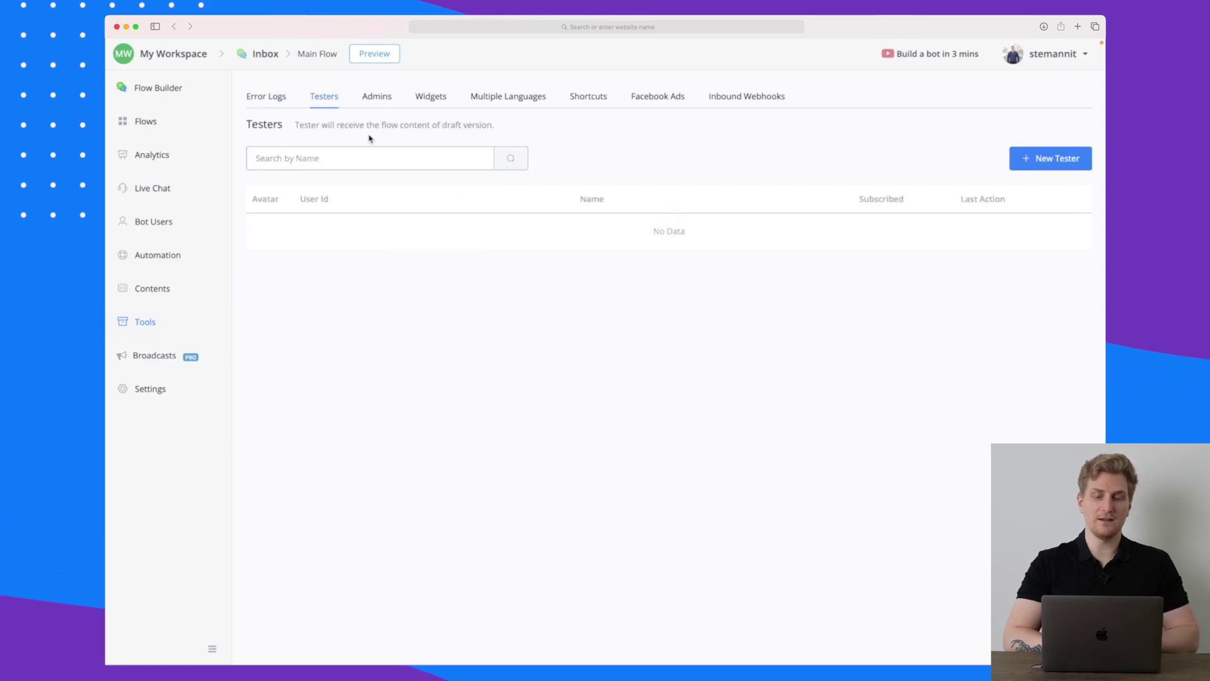
{"action": "left_click", "coordinate": [487, 96]}
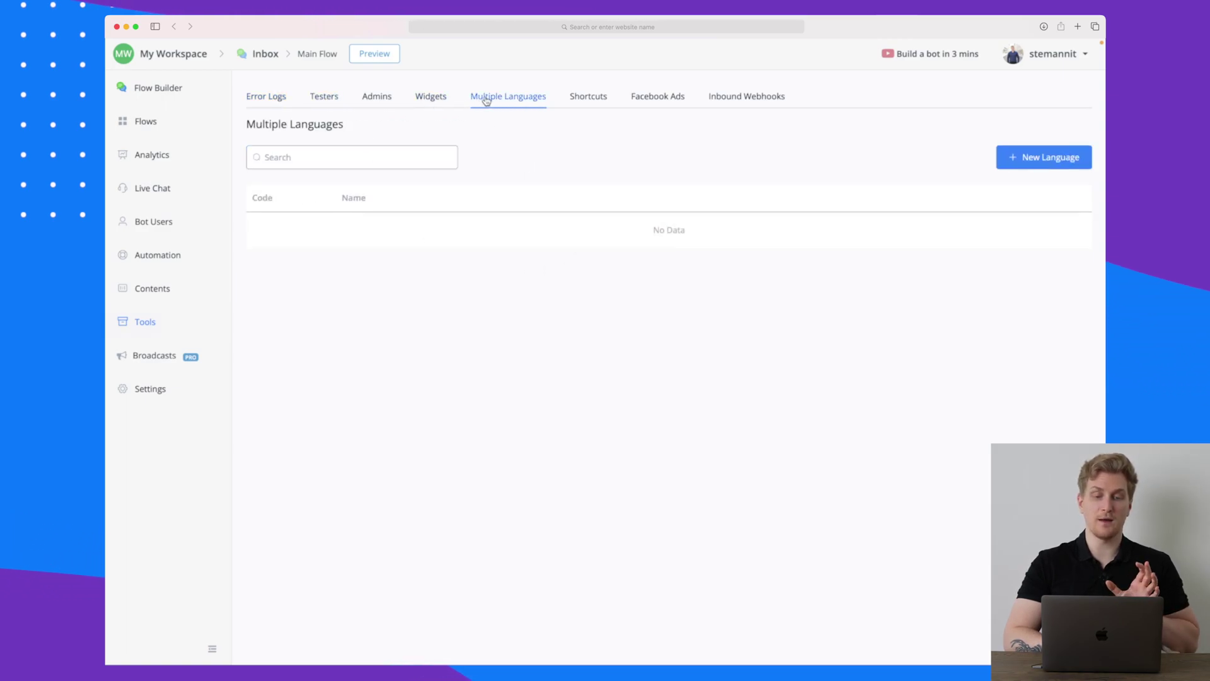
{"action": "left_click", "coordinate": [444, 98]}
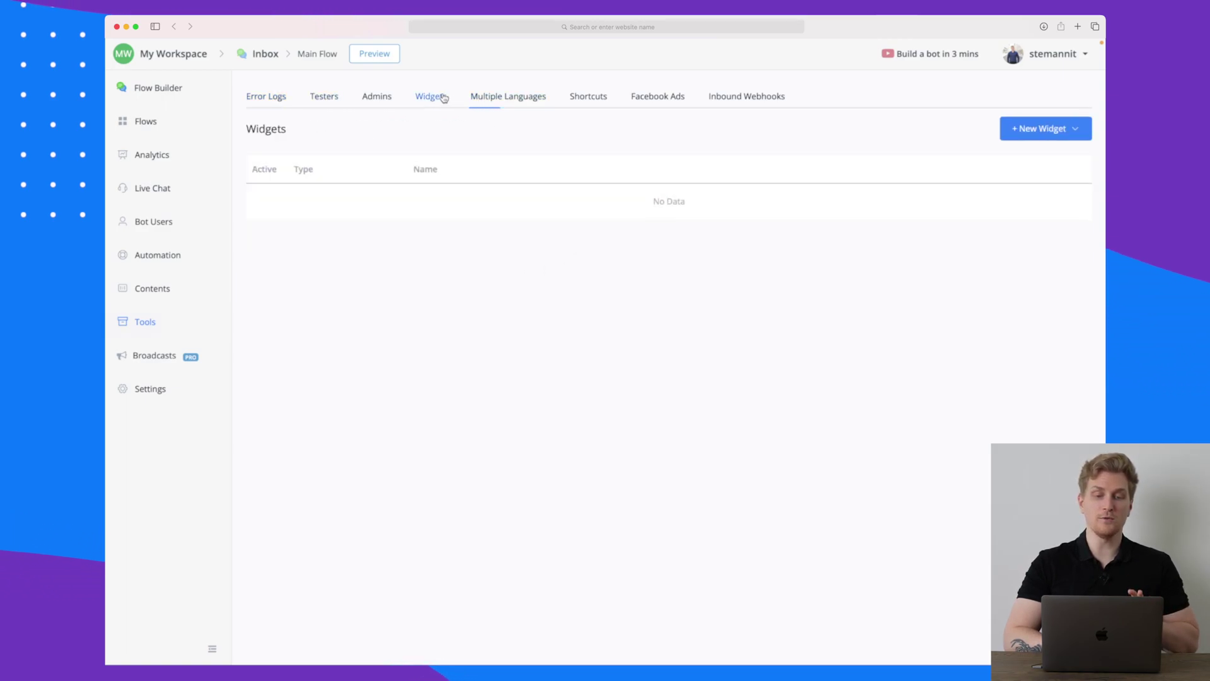
{"action": "left_click", "coordinate": [744, 105]}
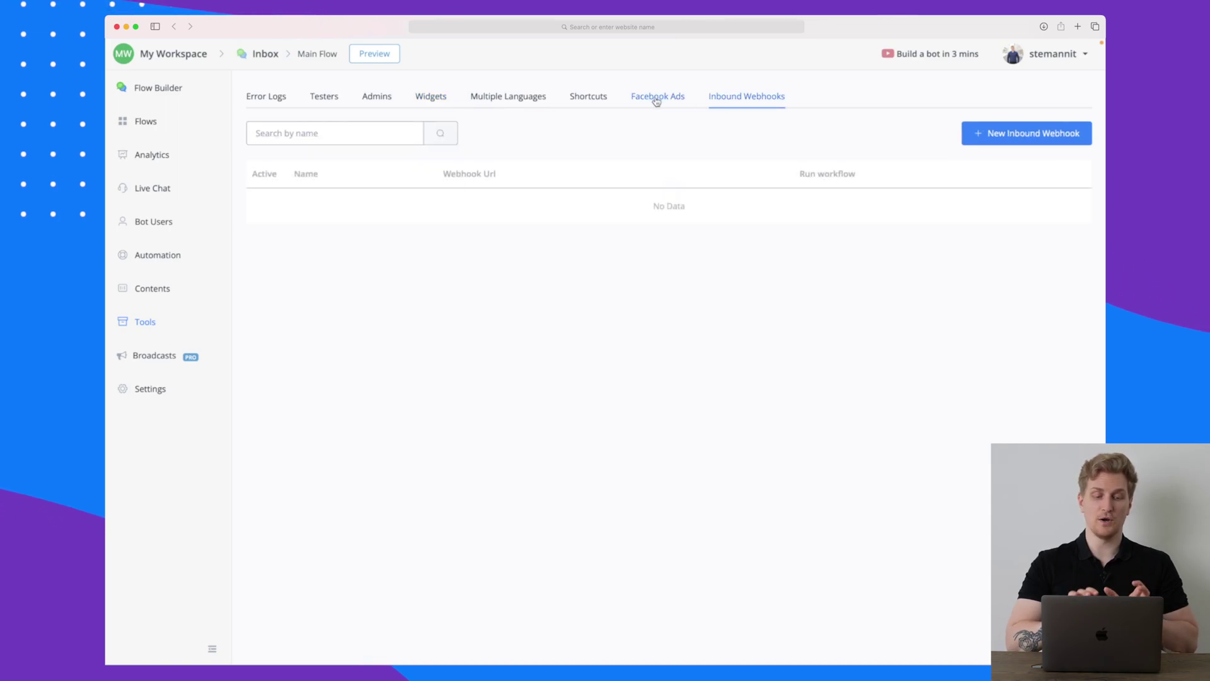
Start a new broadcast draft from the bot's Broadcasts page.
{"action": "left_click", "coordinate": [154, 357]}
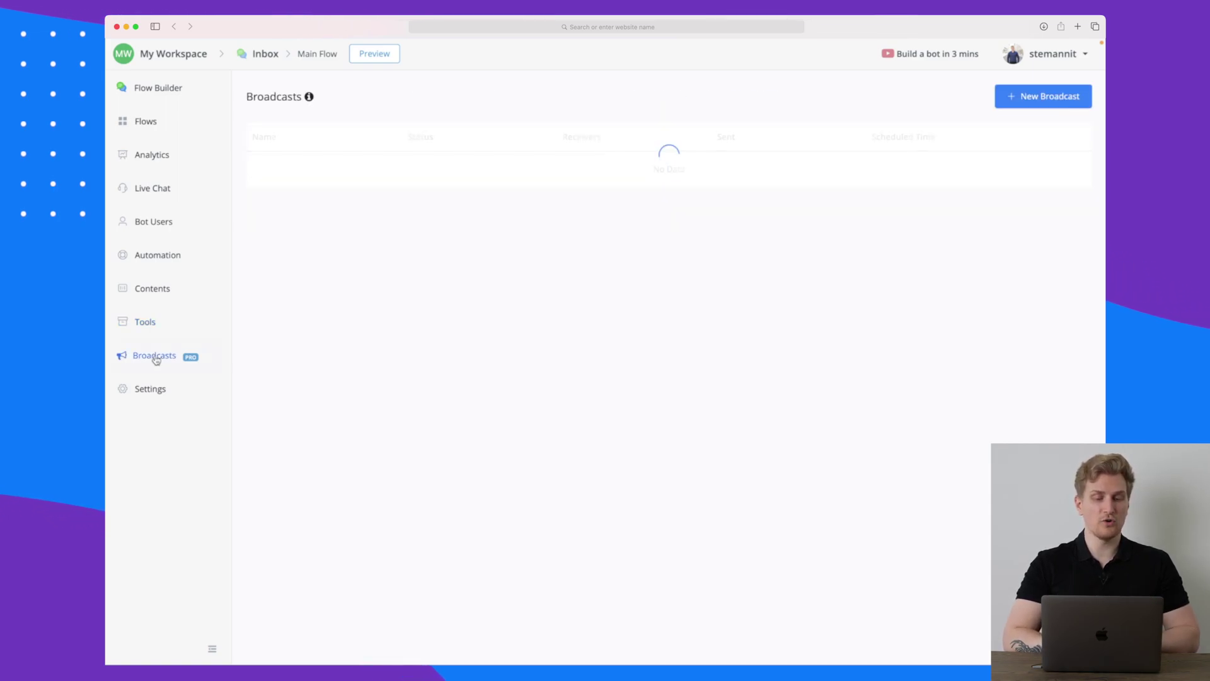
{"action": "left_click", "coordinate": [1075, 104]}
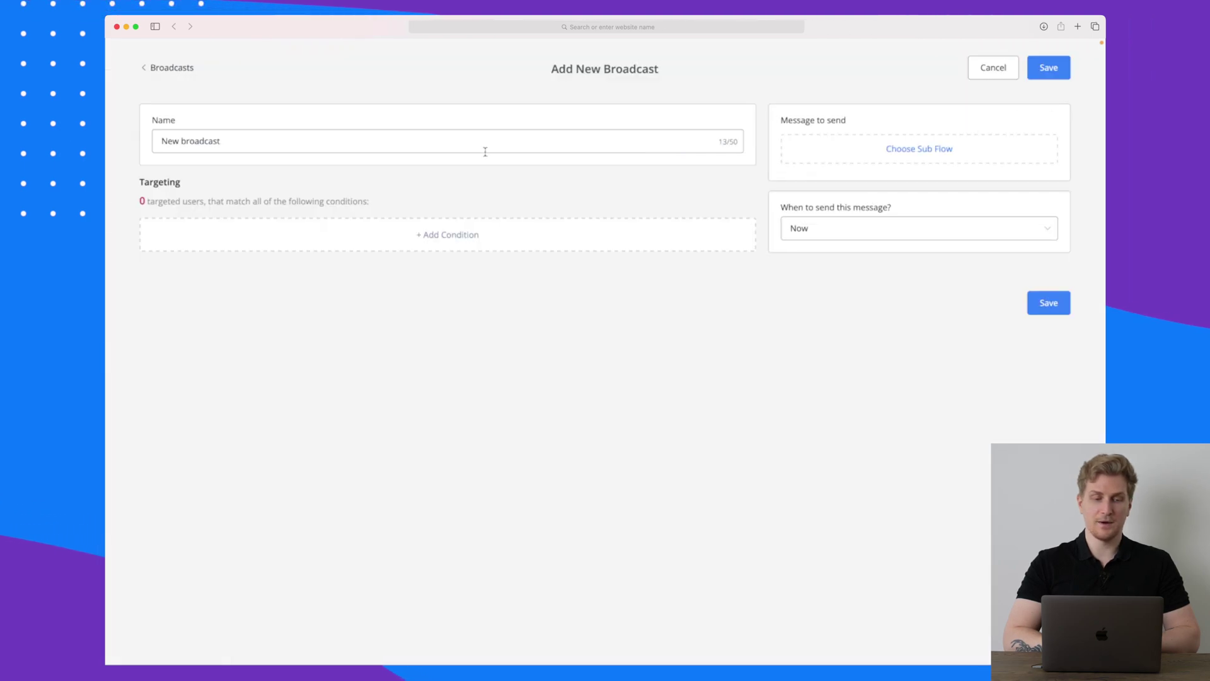
{"action": "left_click", "coordinate": [401, 147]}
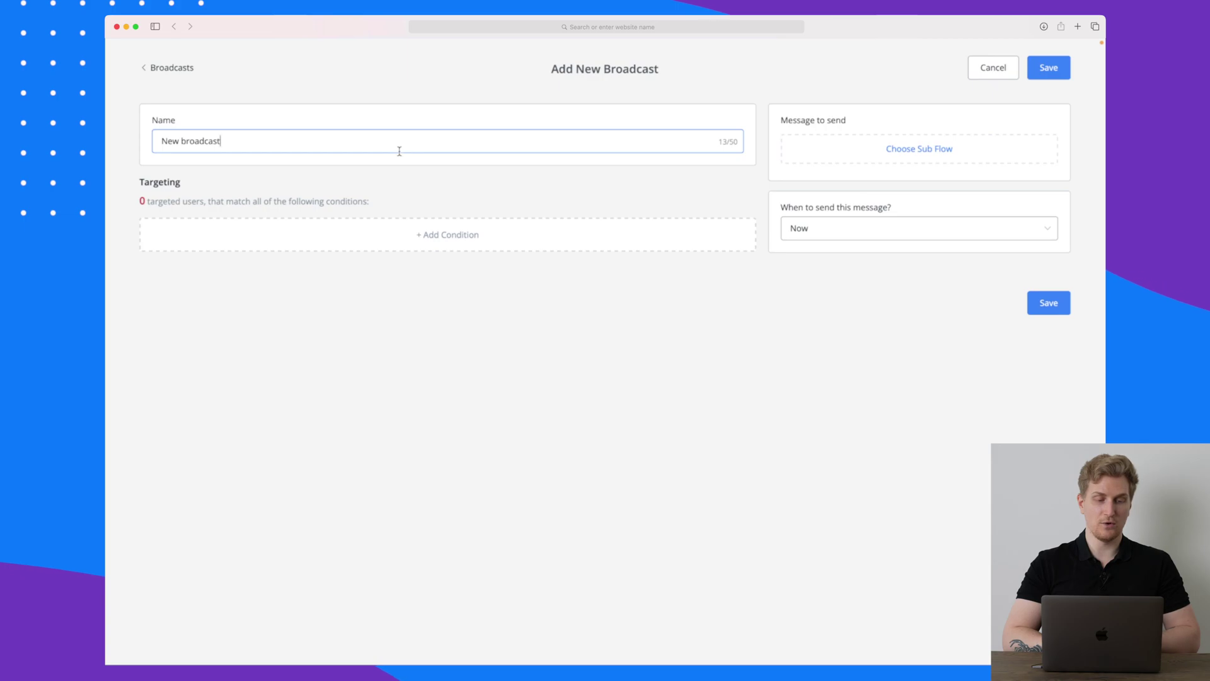
Target the broadcast at users tagged talk_to_agent and bring up the sub flow picker listing Main Flow.
{"action": "left_click", "coordinate": [445, 243]}
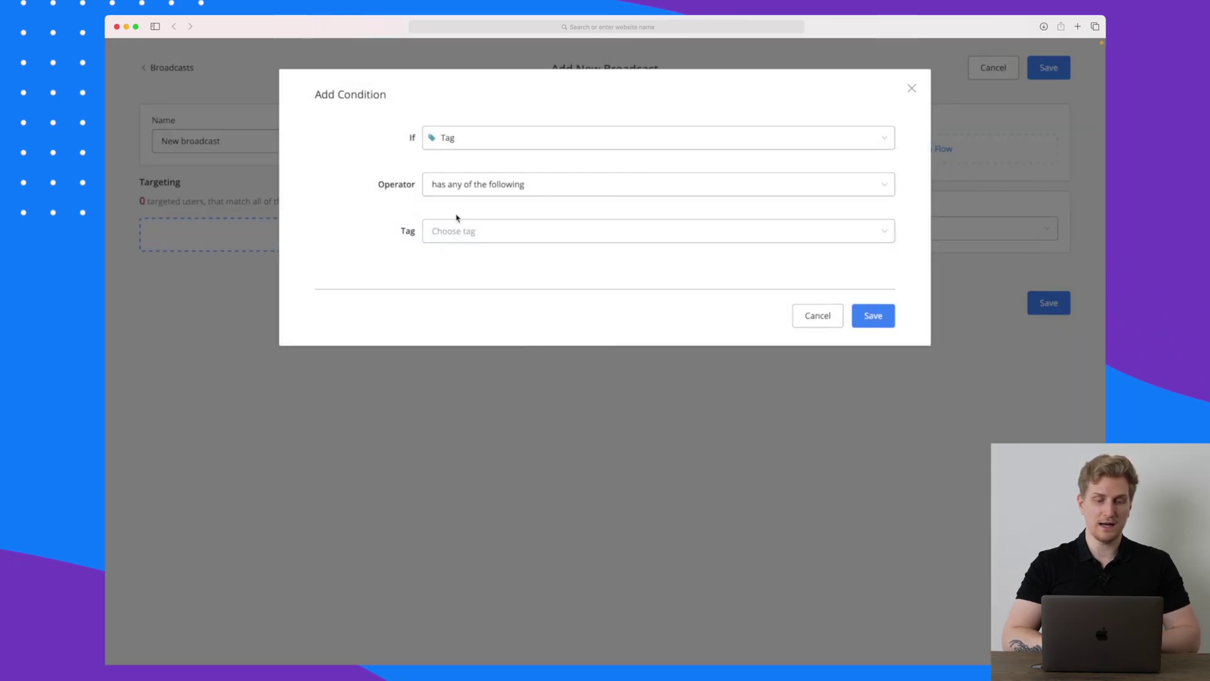
{"action": "left_click", "coordinate": [481, 138]}
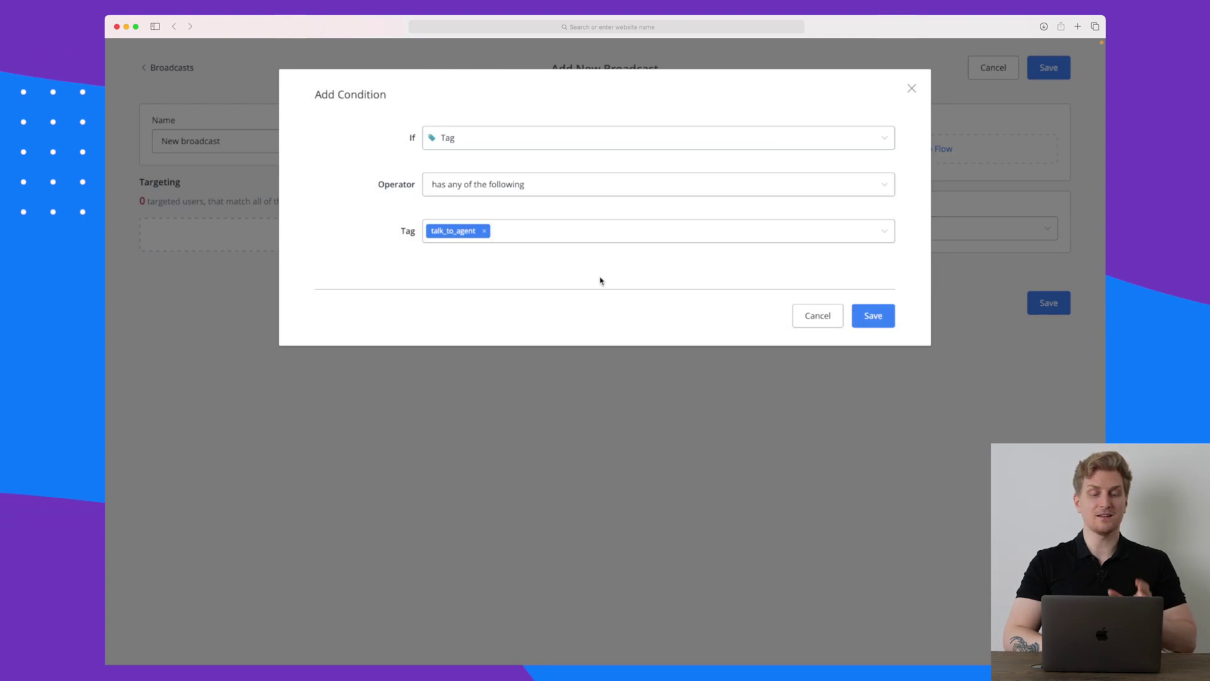
{"action": "left_click", "coordinate": [874, 315]}
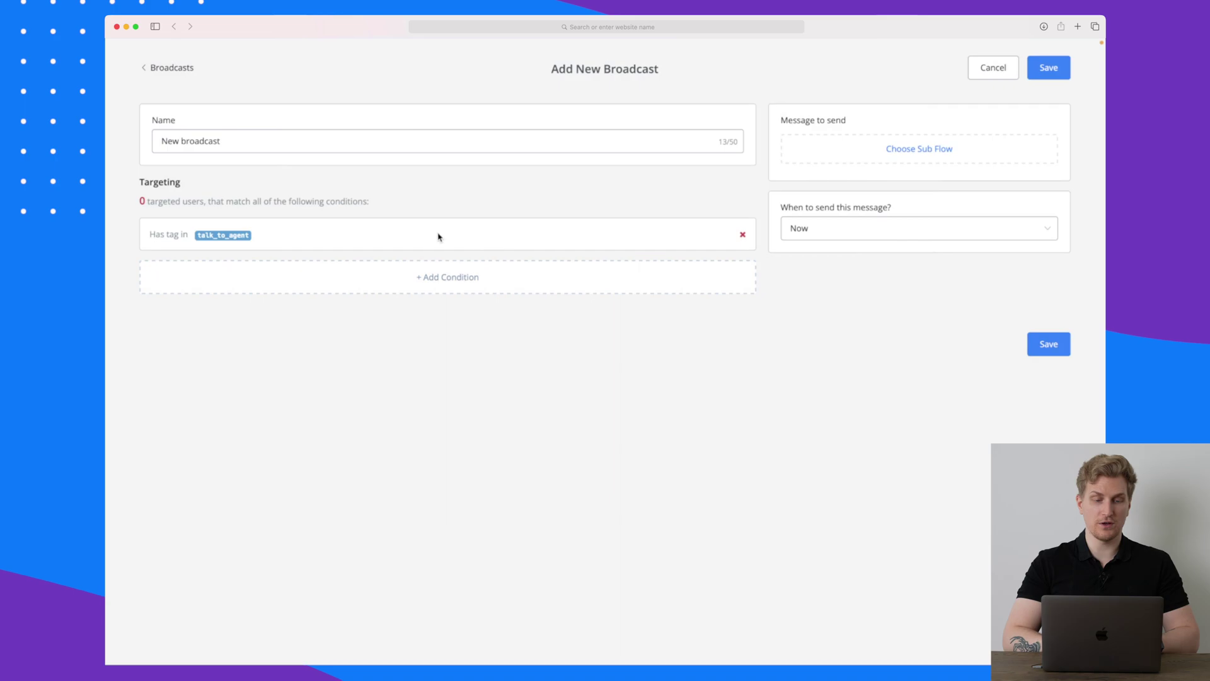
{"action": "left_click", "coordinate": [465, 145]}
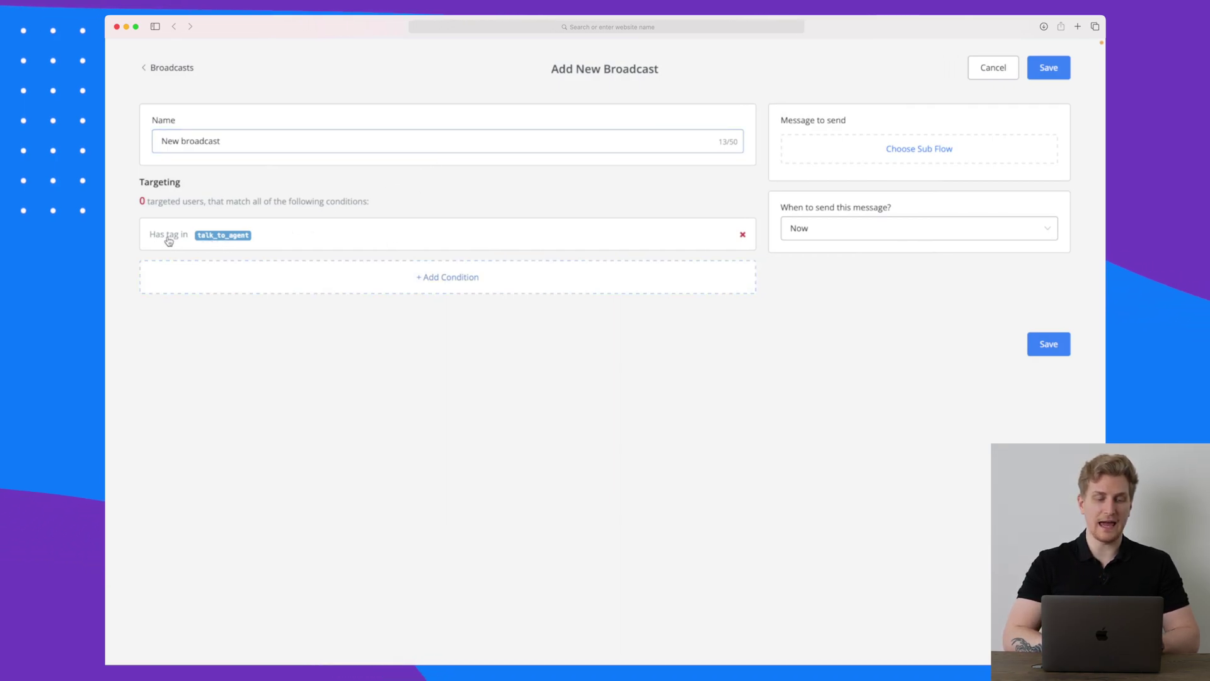
{"action": "left_click", "coordinate": [941, 149]}
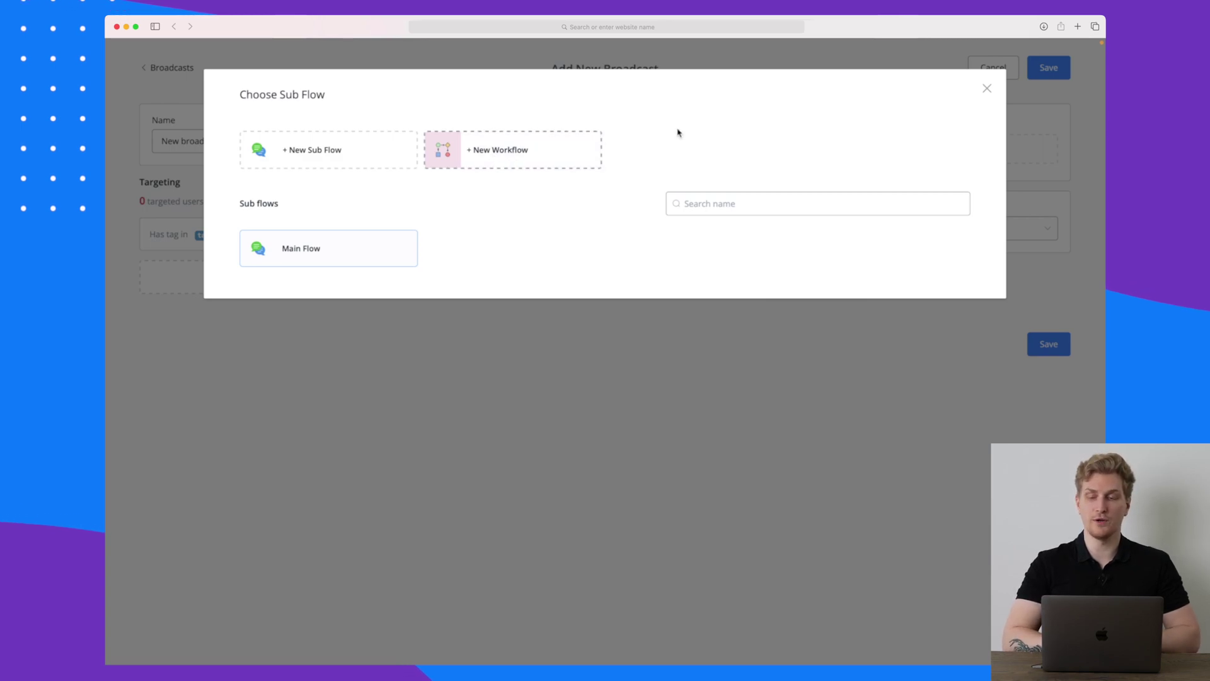
{"action": "left_click", "coordinate": [986, 90]}
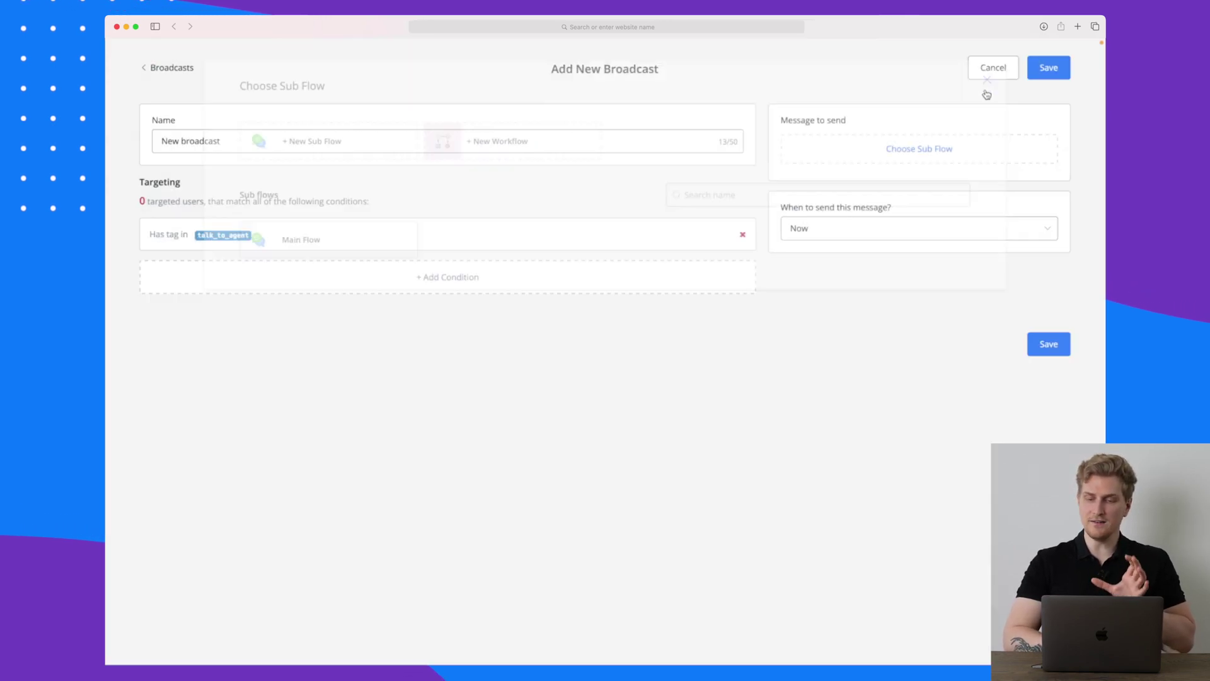
{"action": "left_click", "coordinate": [831, 237]}
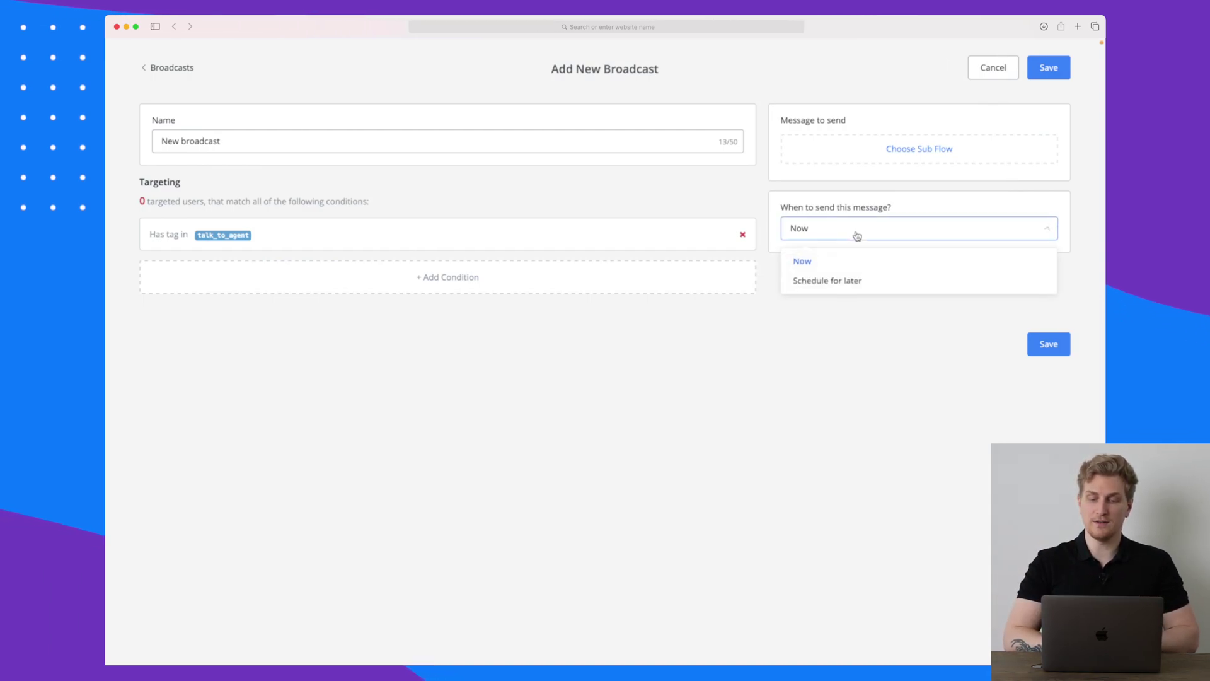
{"action": "left_click", "coordinate": [820, 284]}
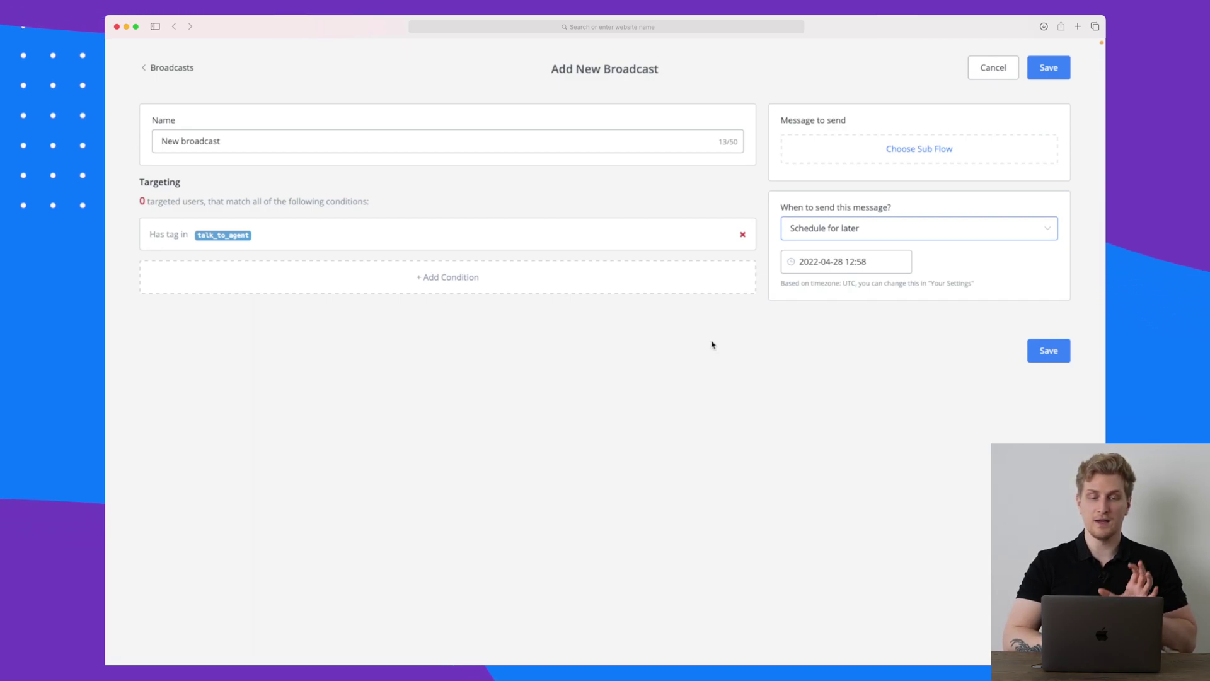
Abandon the draft, view the bot's Settings and Channel options, then return to the workspace dashboard.
{"action": "left_click", "coordinate": [180, 71]}
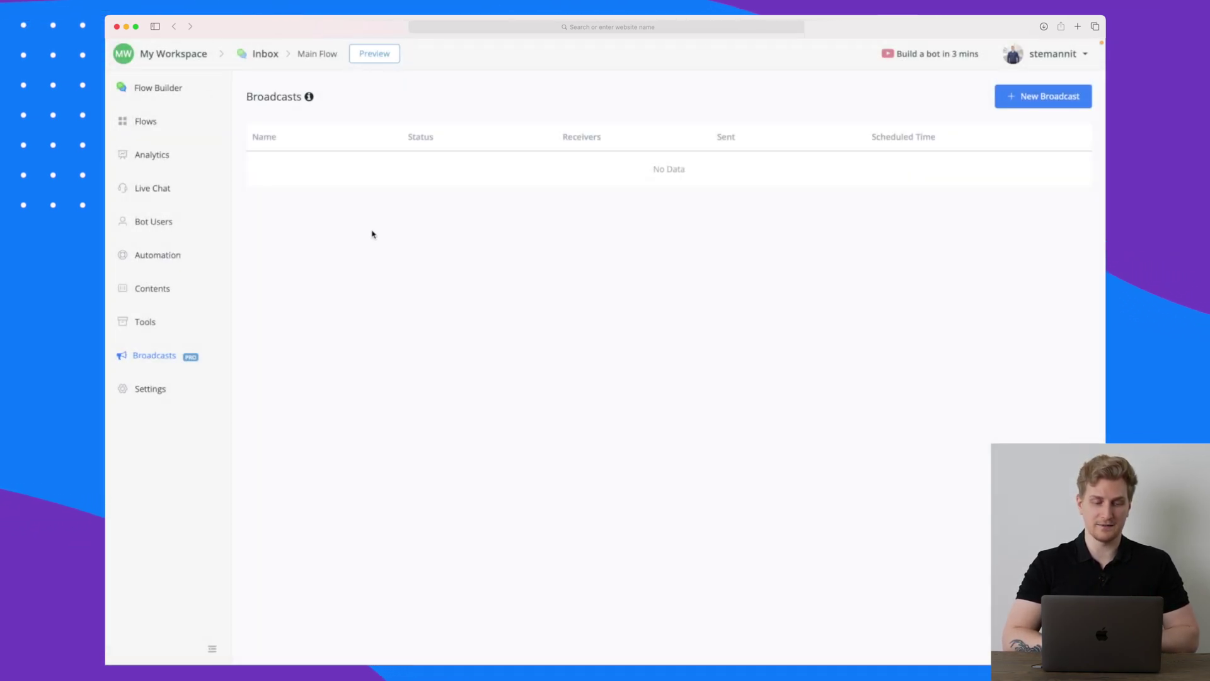
{"action": "left_click", "coordinate": [149, 392]}
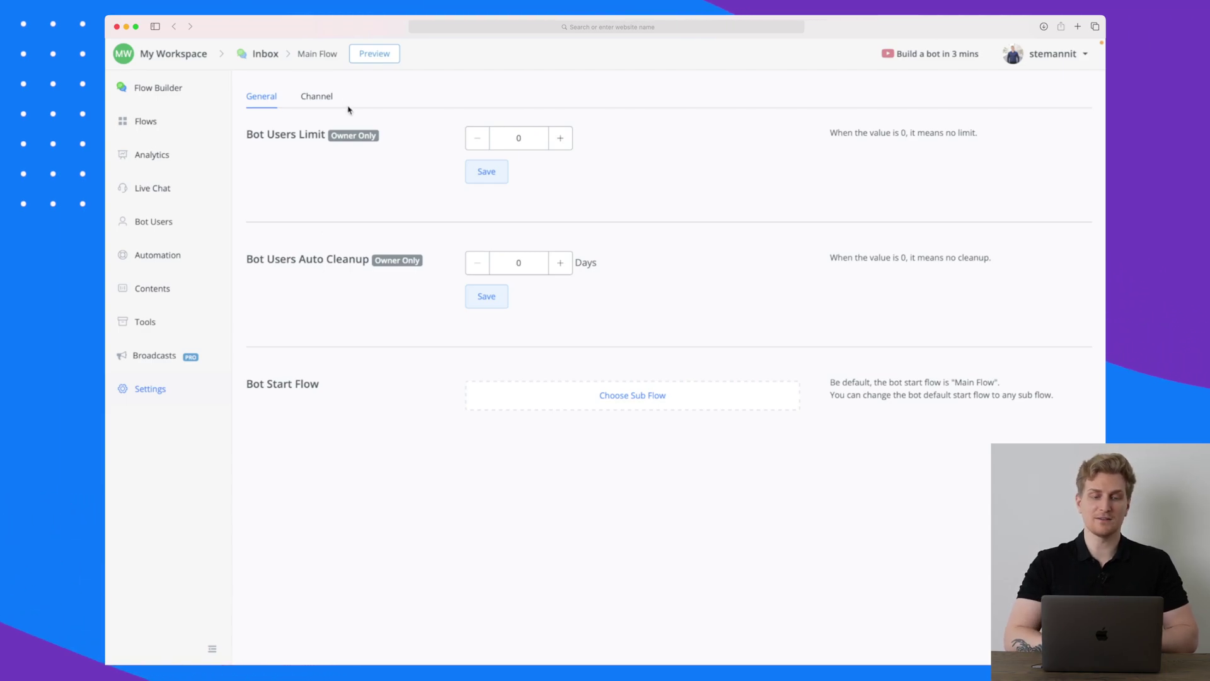
{"action": "left_click", "coordinate": [320, 97]}
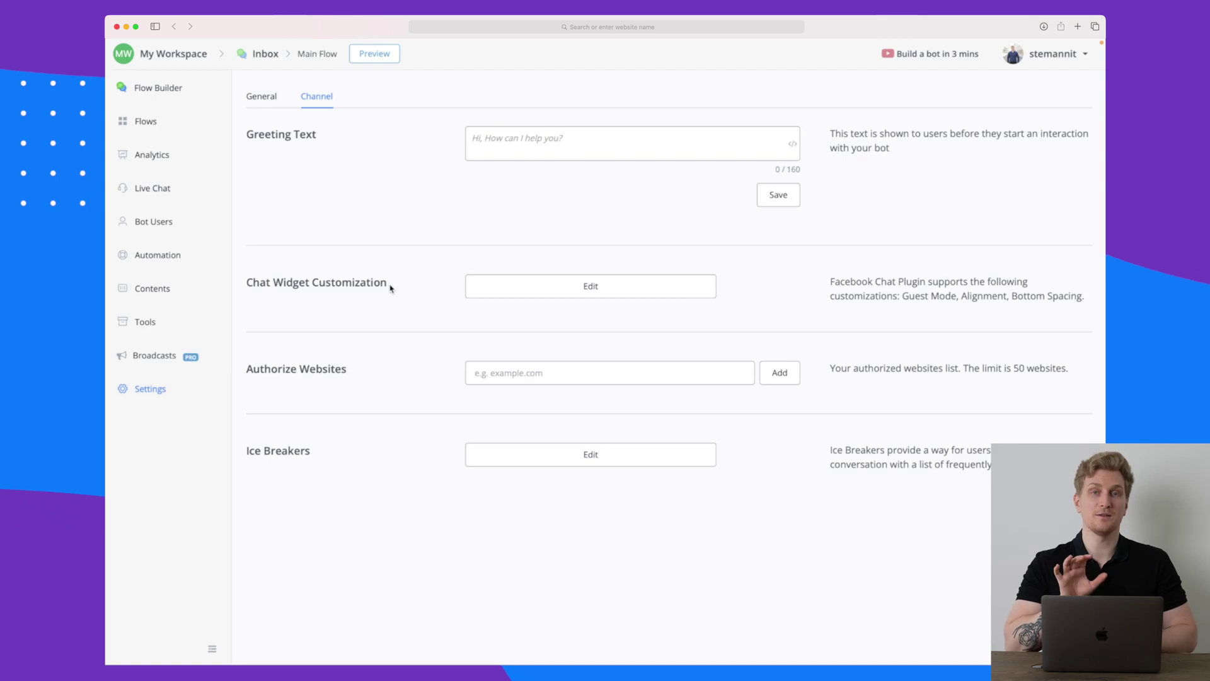
{"action": "left_click", "coordinate": [180, 57]}
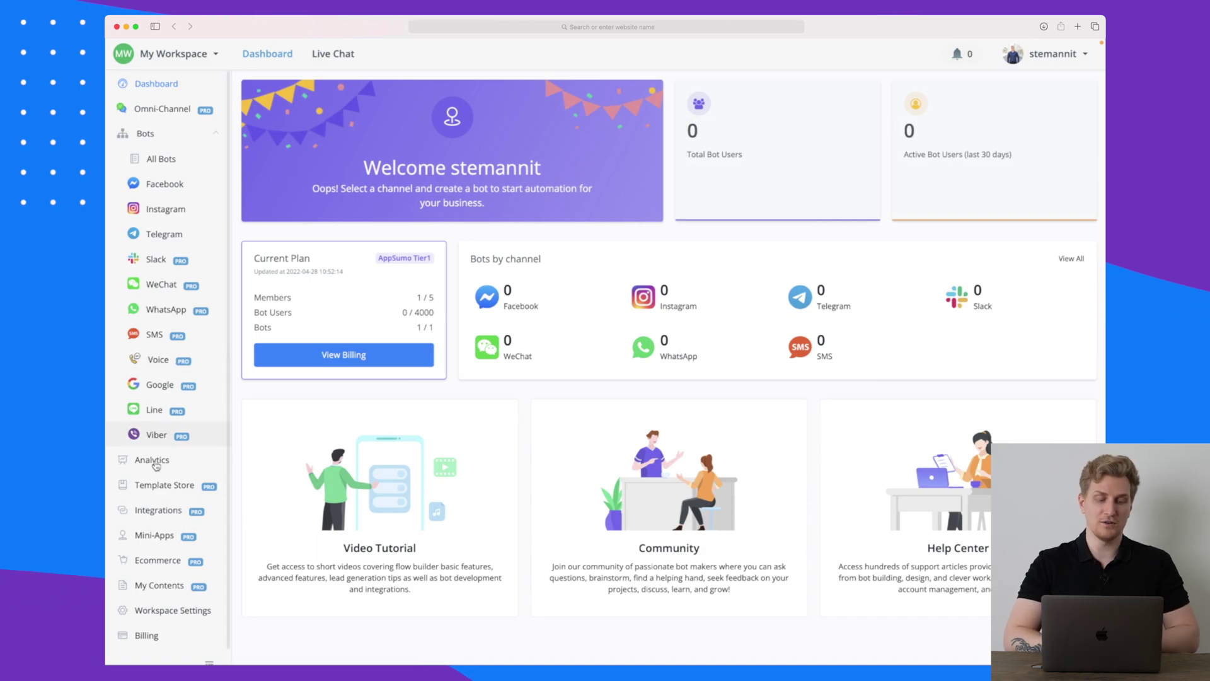
Scroll through the Template Store's 35 bot templates, such as Coffee Shop and Pizza Delivery.
{"action": "left_click", "coordinate": [171, 491]}
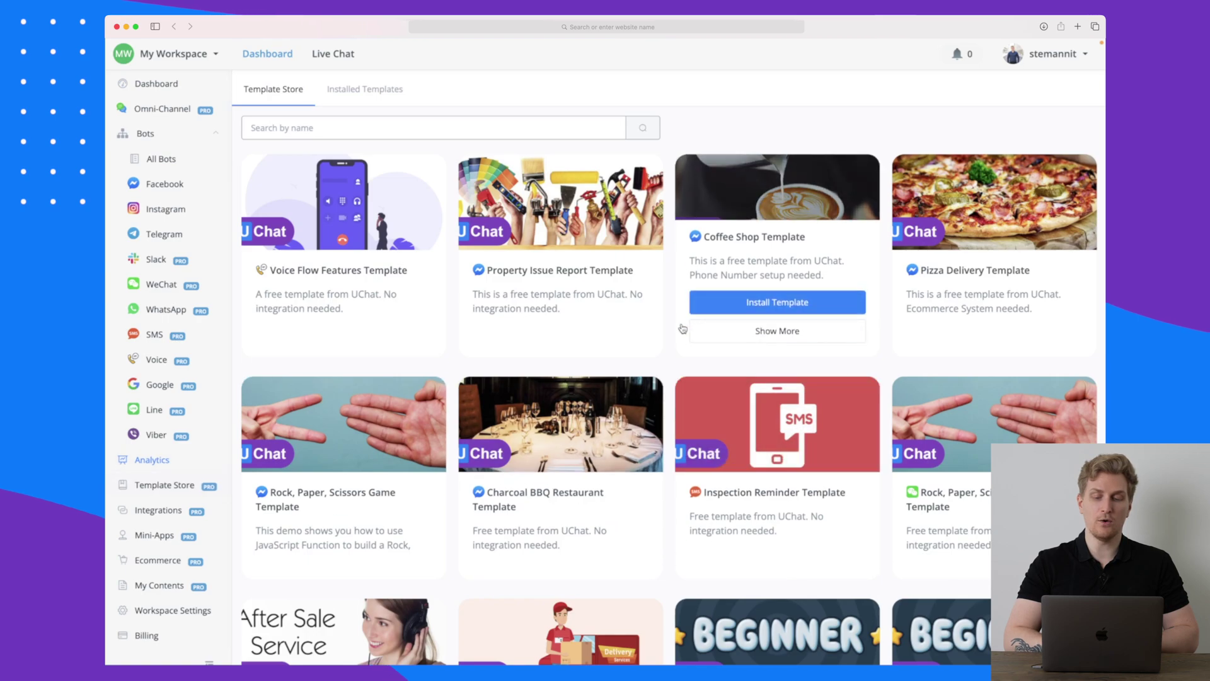
{"action": "scroll", "coordinate": [683, 328], "scroll_direction": "down", "scroll_amount": 3}
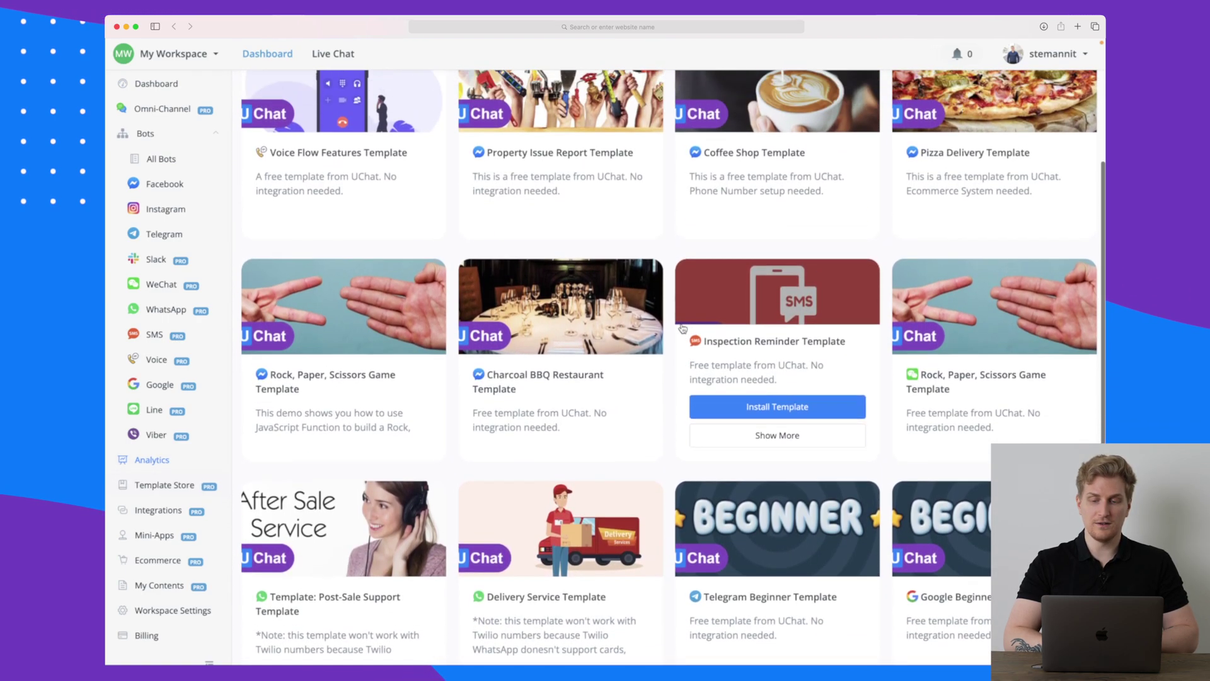
{"action": "scroll", "coordinate": [683, 329], "scroll_direction": "up", "scroll_amount": 1}
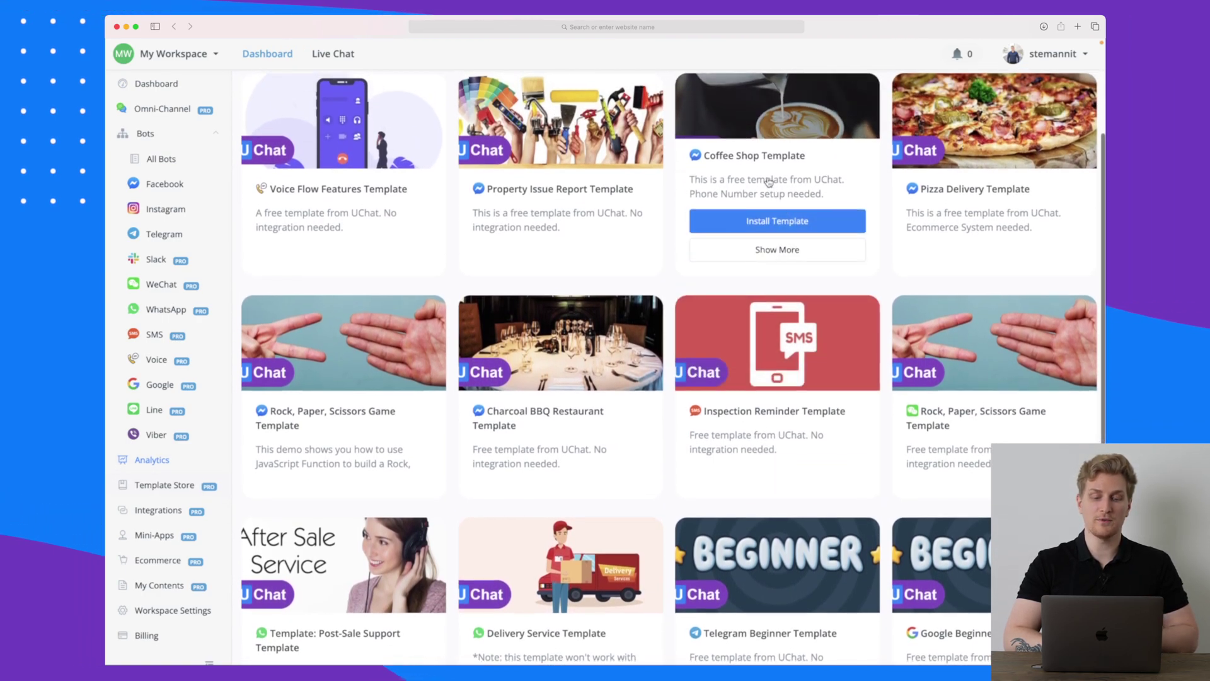
{"action": "scroll", "coordinate": [768, 181], "scroll_direction": "down", "scroll_amount": 3}
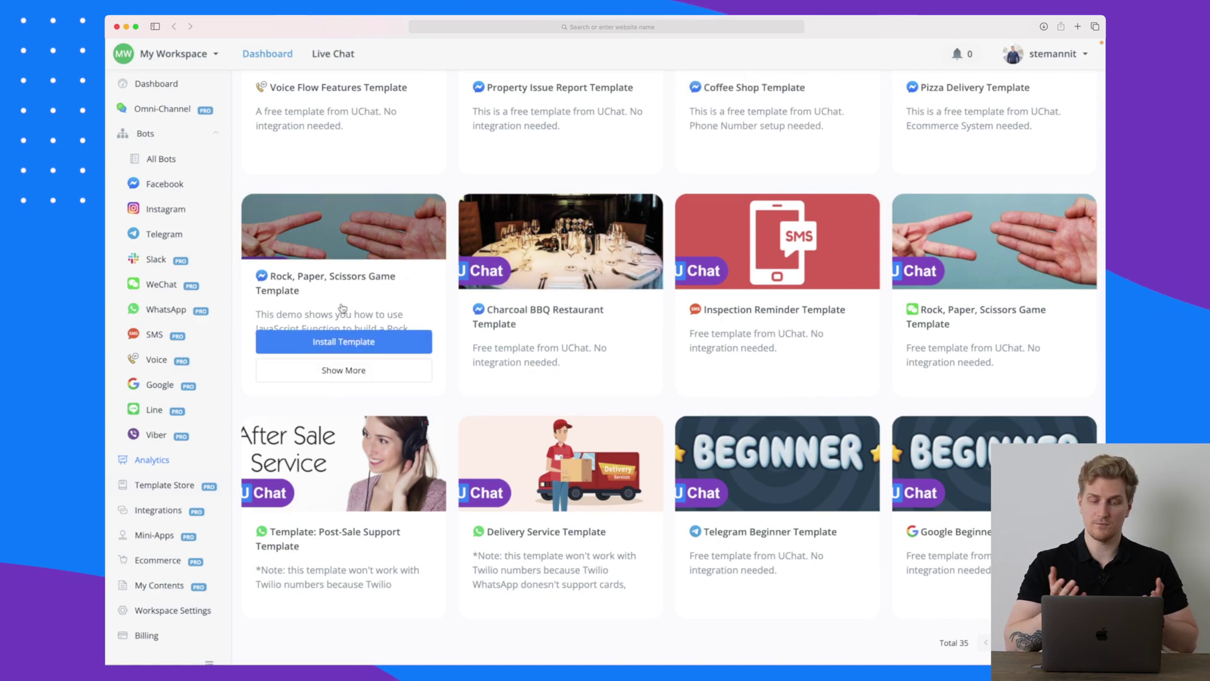
{"action": "scroll", "coordinate": [342, 308], "scroll_direction": "down", "scroll_amount": 1}
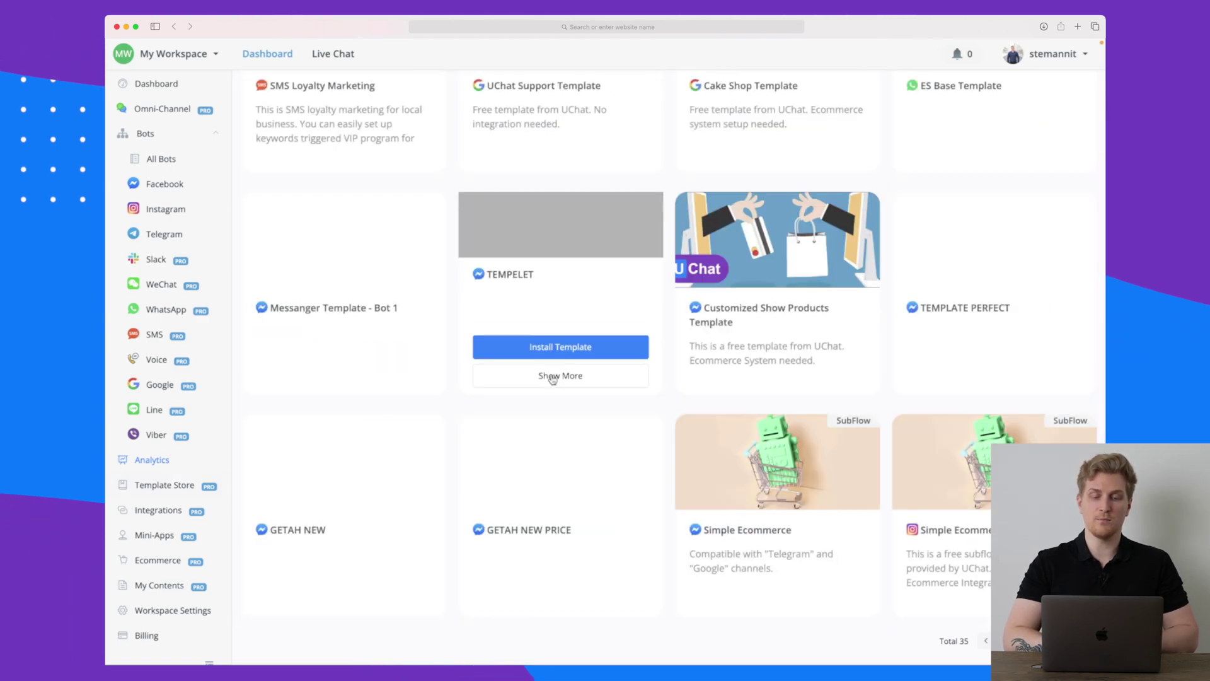
{"action": "scroll", "coordinate": [552, 375], "scroll_direction": "up", "scroll_amount": 2}
{"action": "scroll", "coordinate": [552, 380], "scroll_direction": "up", "scroll_amount": 2}
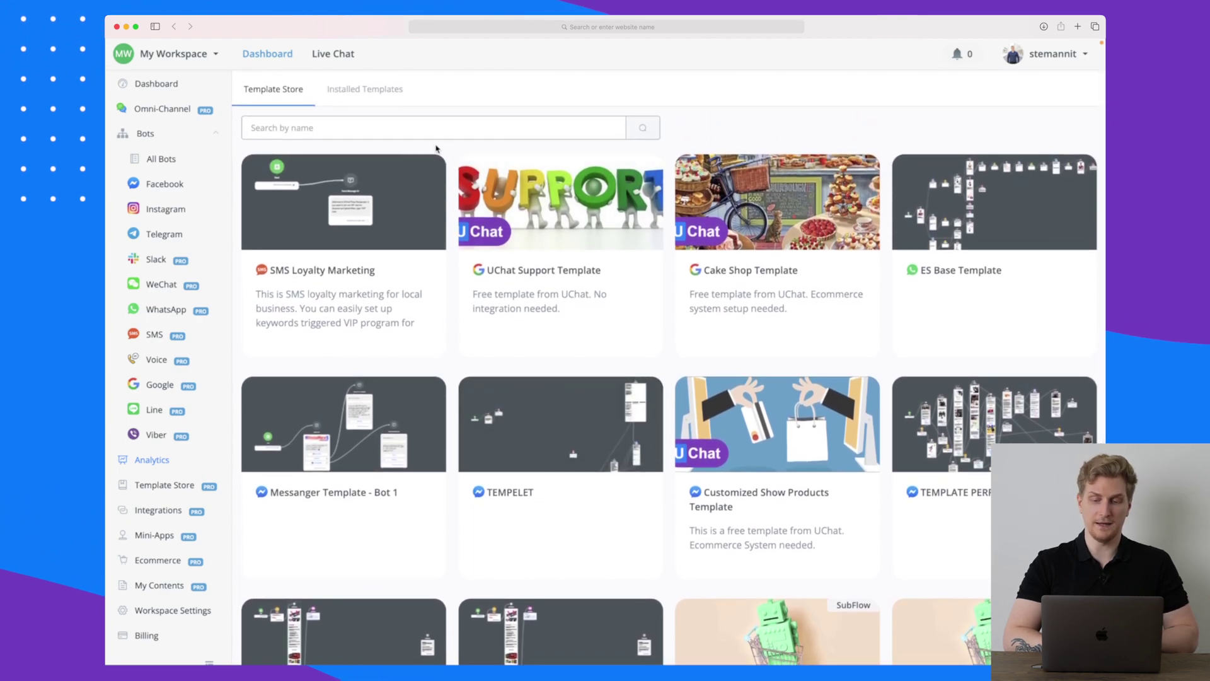
{"action": "scroll", "coordinate": [788, 283], "scroll_direction": "down", "scroll_amount": 5}
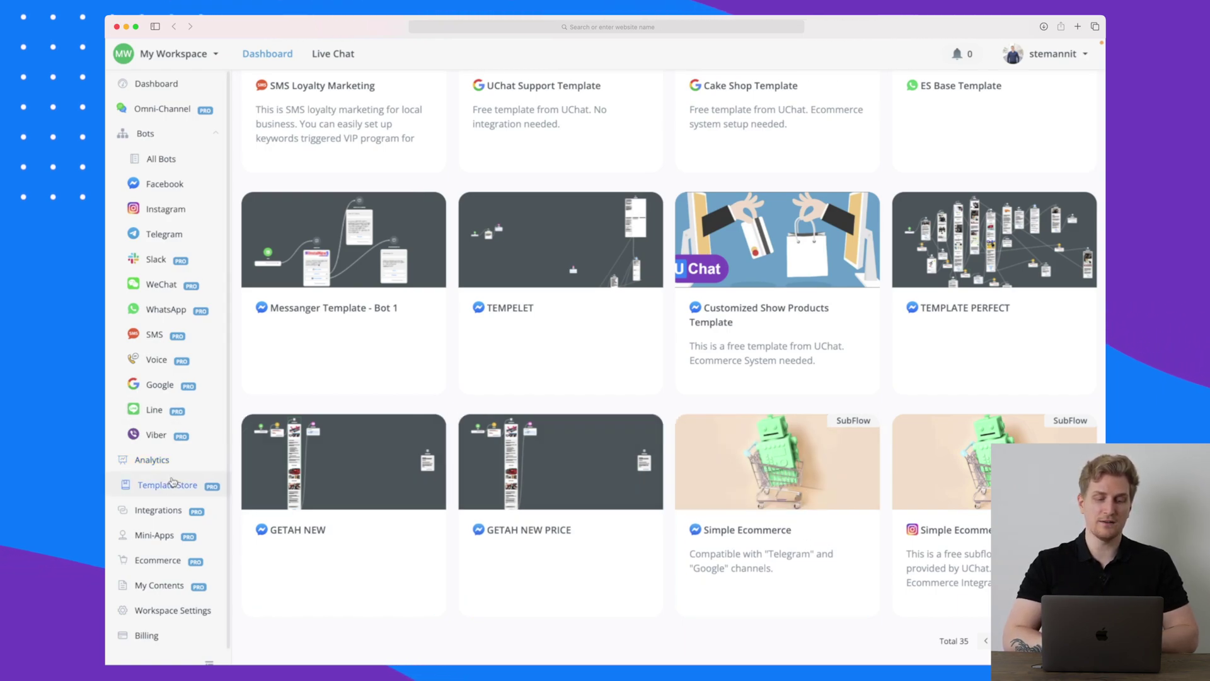
View the workspace Integrations and their SMTP Profile page.
{"action": "left_click", "coordinate": [157, 511]}
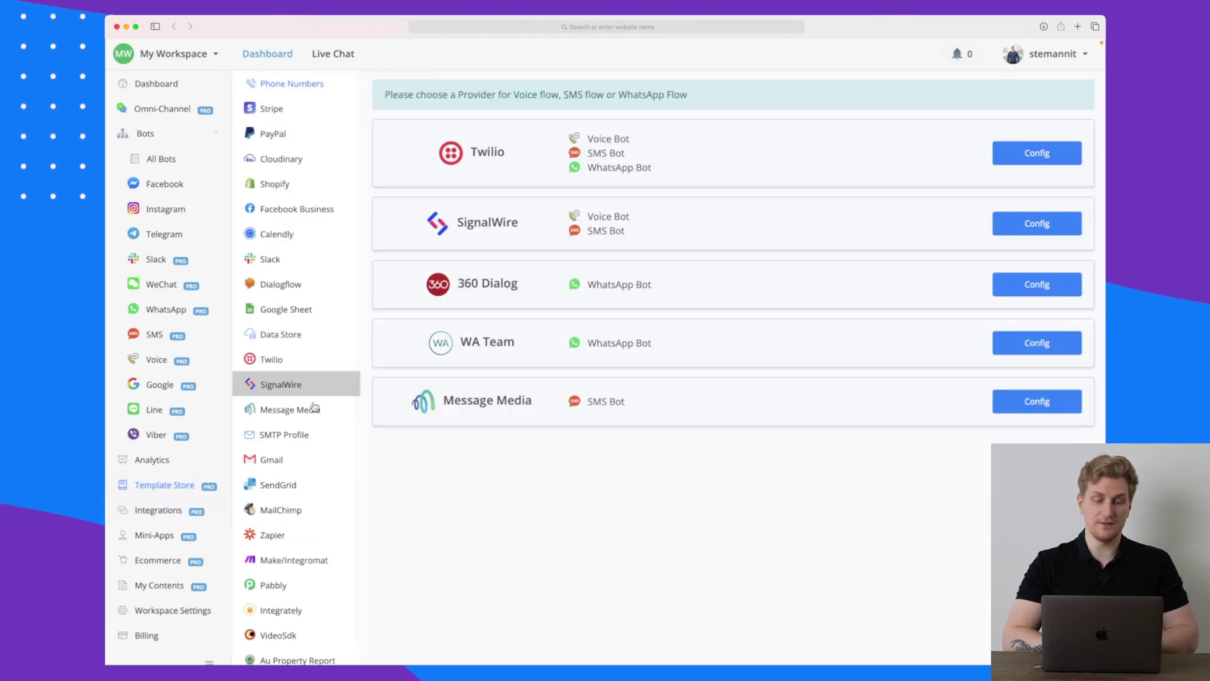
{"action": "scroll", "coordinate": [290, 398], "scroll_direction": "down", "scroll_amount": 1}
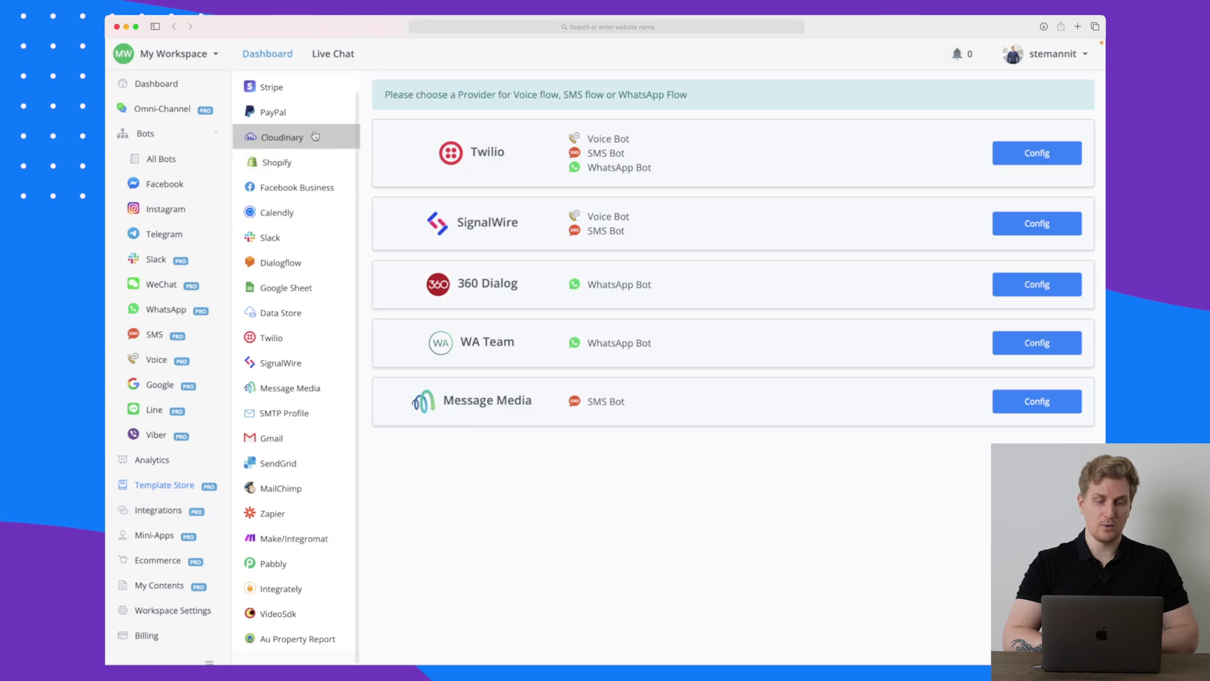
{"action": "left_click", "coordinate": [305, 416]}
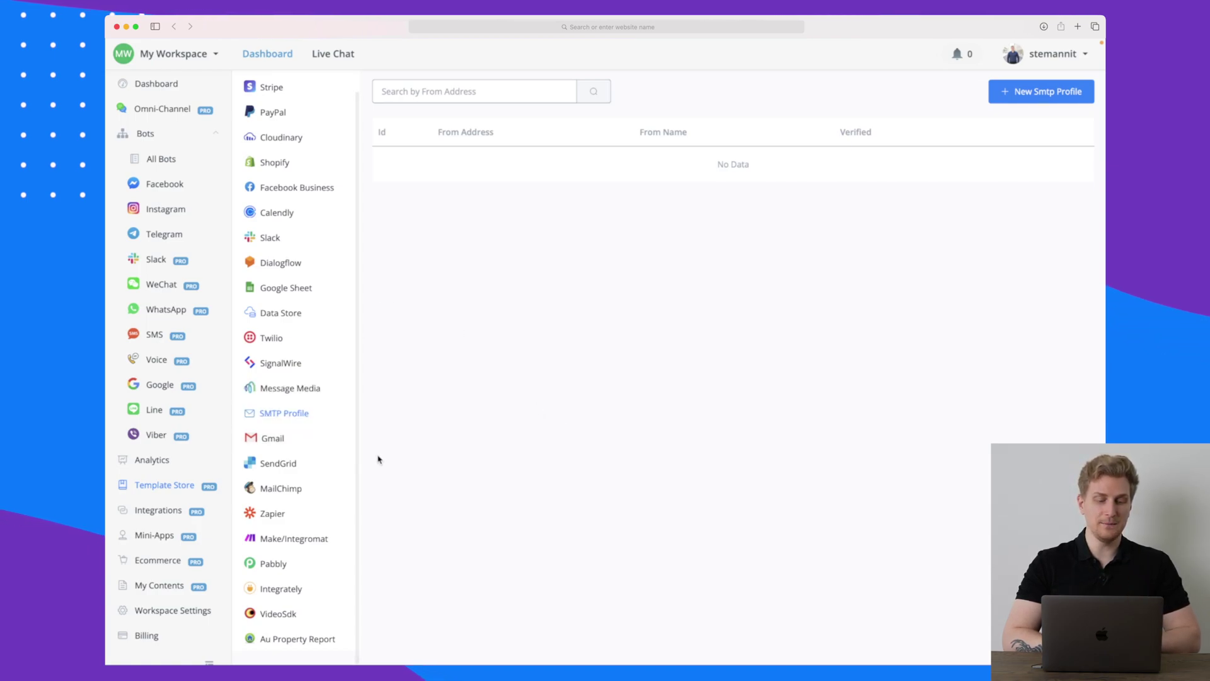
{"action": "scroll", "coordinate": [303, 413], "scroll_direction": "up", "scroll_amount": 1}
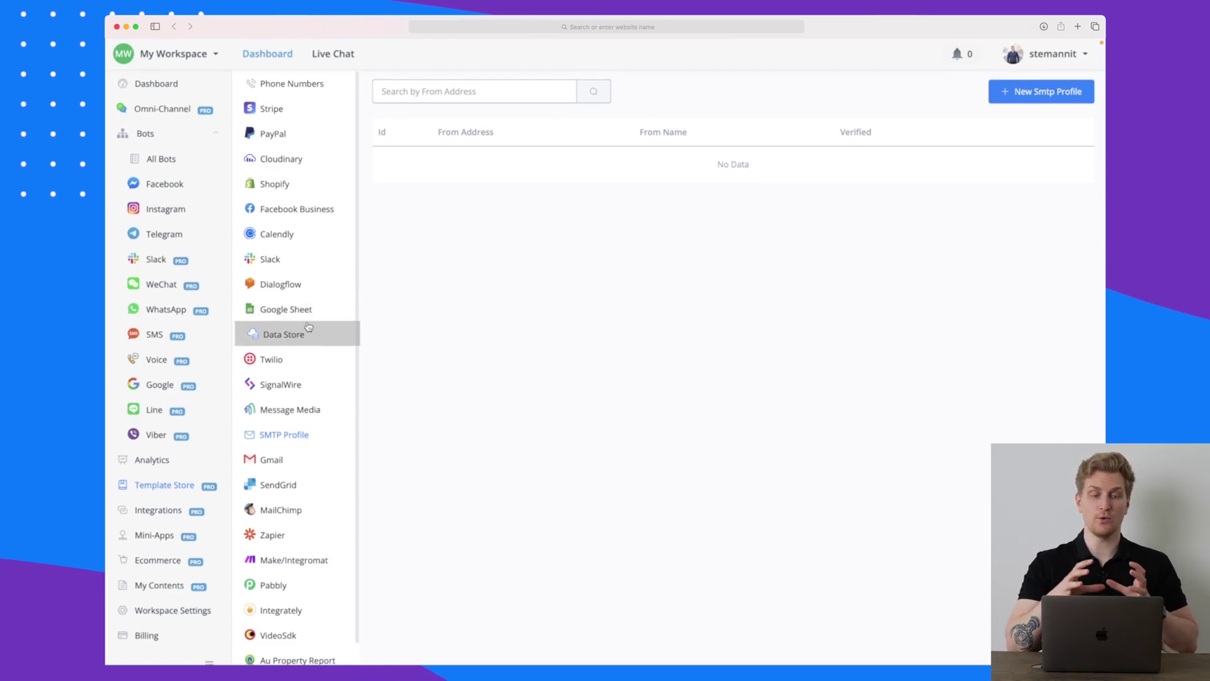
Preview the Phone Numbers, Slack incoming webhooks and Zapier integration pages.
{"action": "left_click", "coordinate": [298, 102]}
{"action": "left_click", "coordinate": [296, 84]}
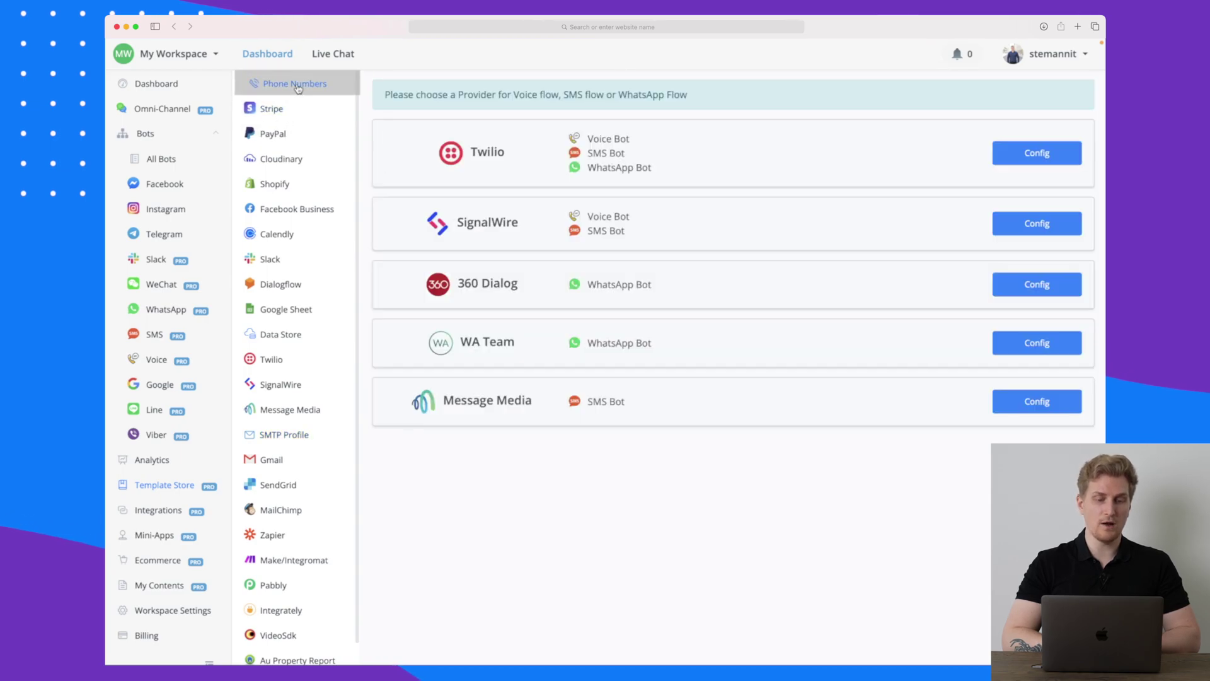
{"action": "left_click", "coordinate": [295, 266]}
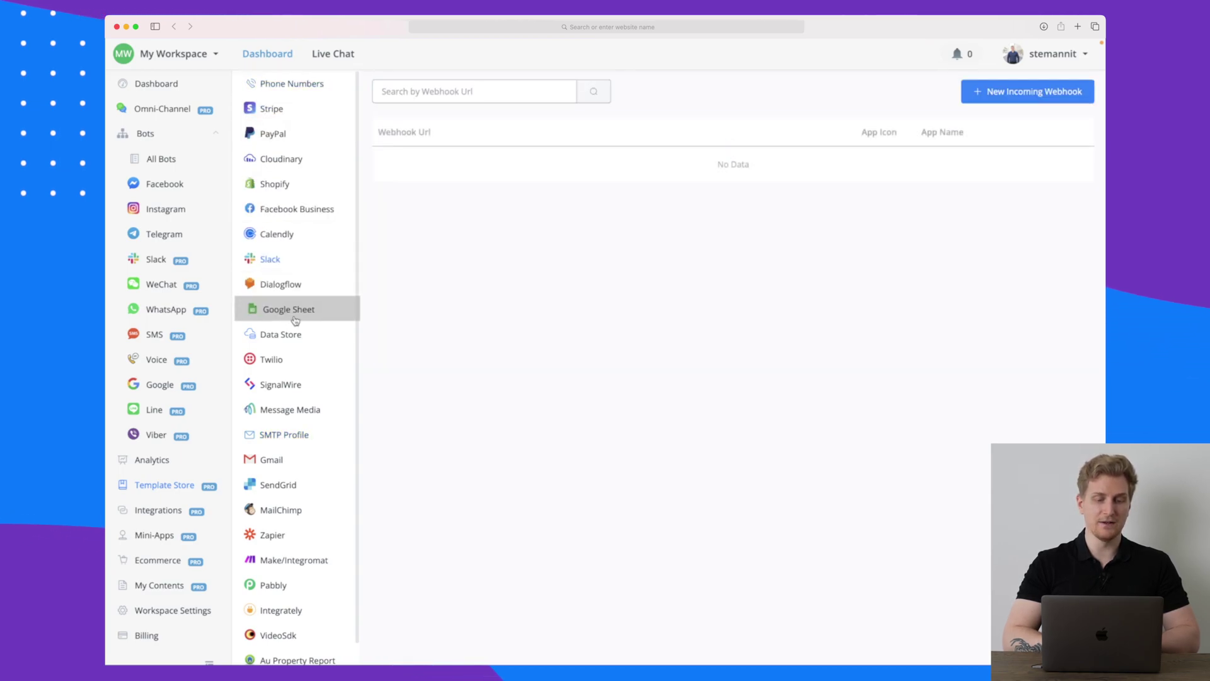
{"action": "scroll", "coordinate": [296, 321], "scroll_direction": "down", "scroll_amount": 1}
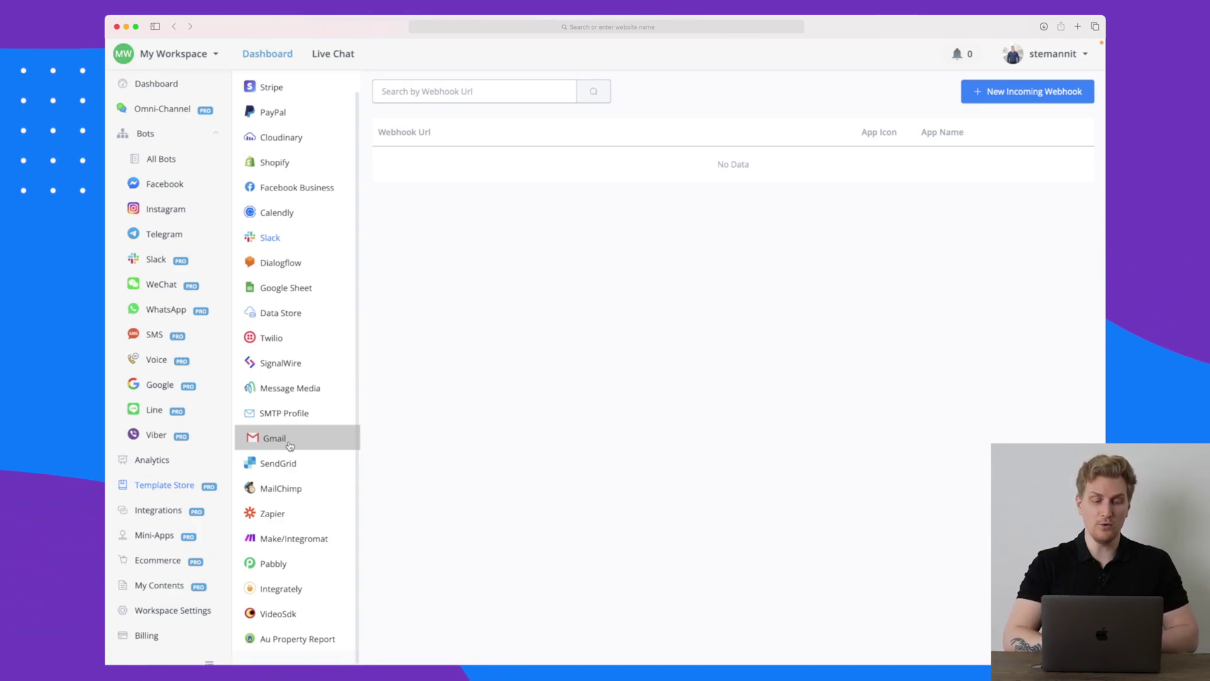
{"action": "left_click", "coordinate": [307, 517]}
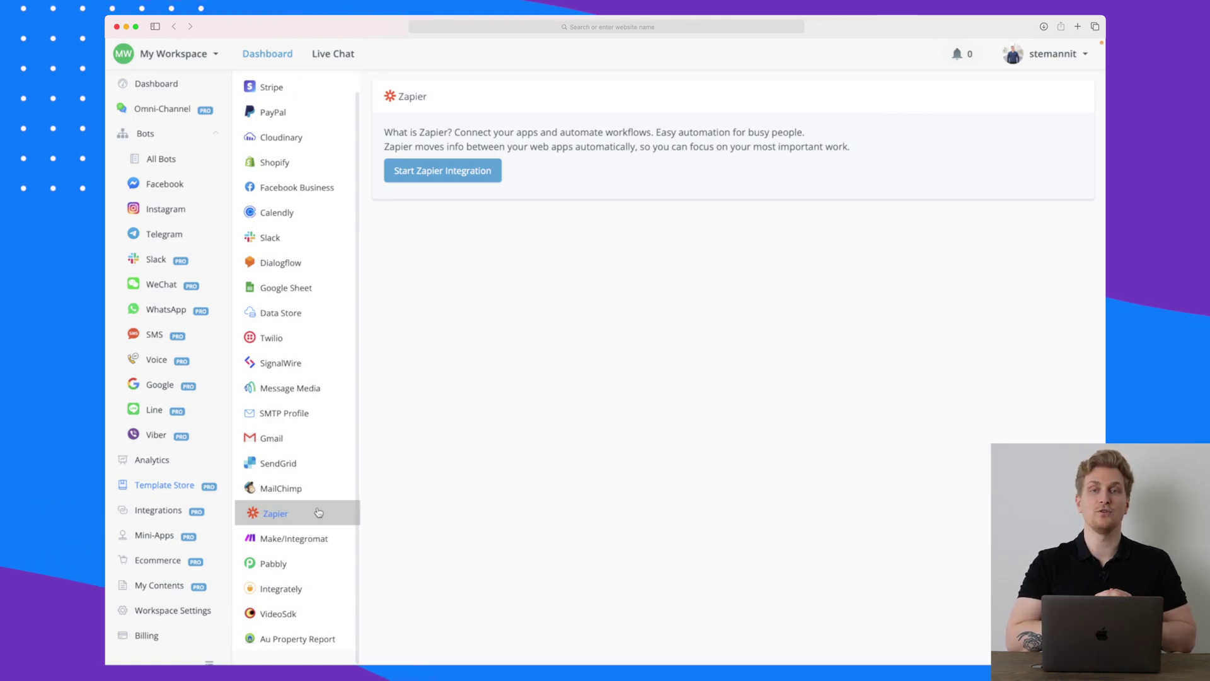
{"action": "left_click", "coordinate": [161, 535]}
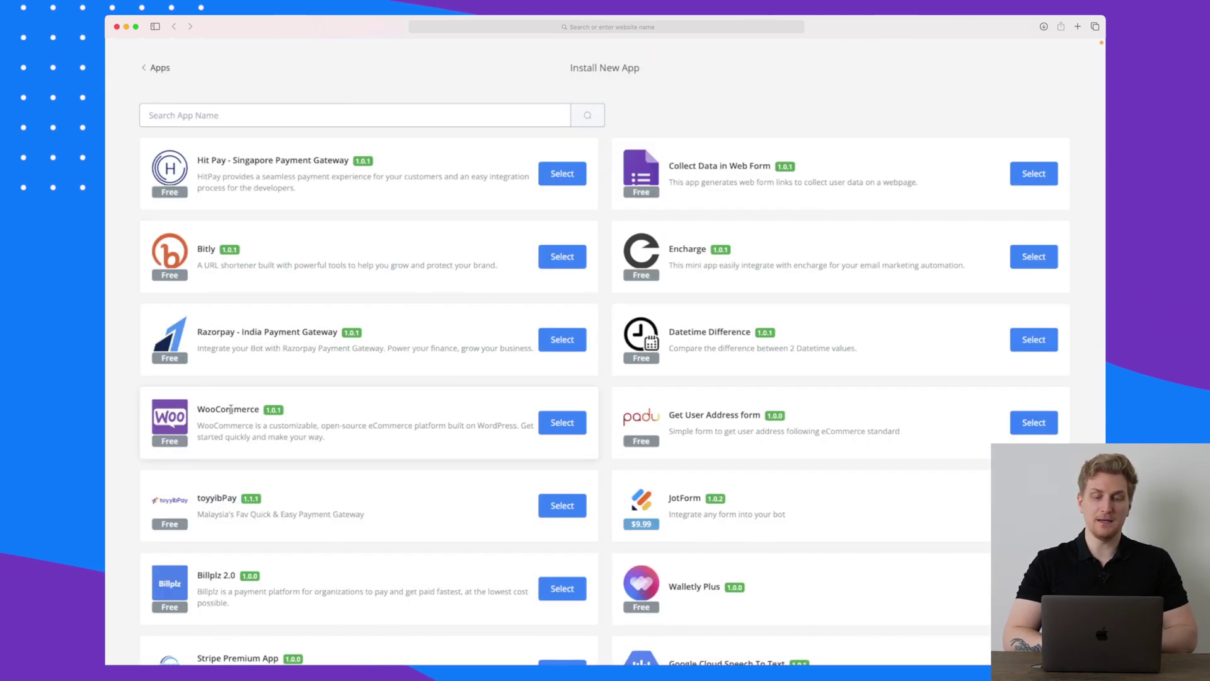
{"action": "scroll", "coordinate": [231, 409], "scroll_direction": "down", "scroll_amount": 1}
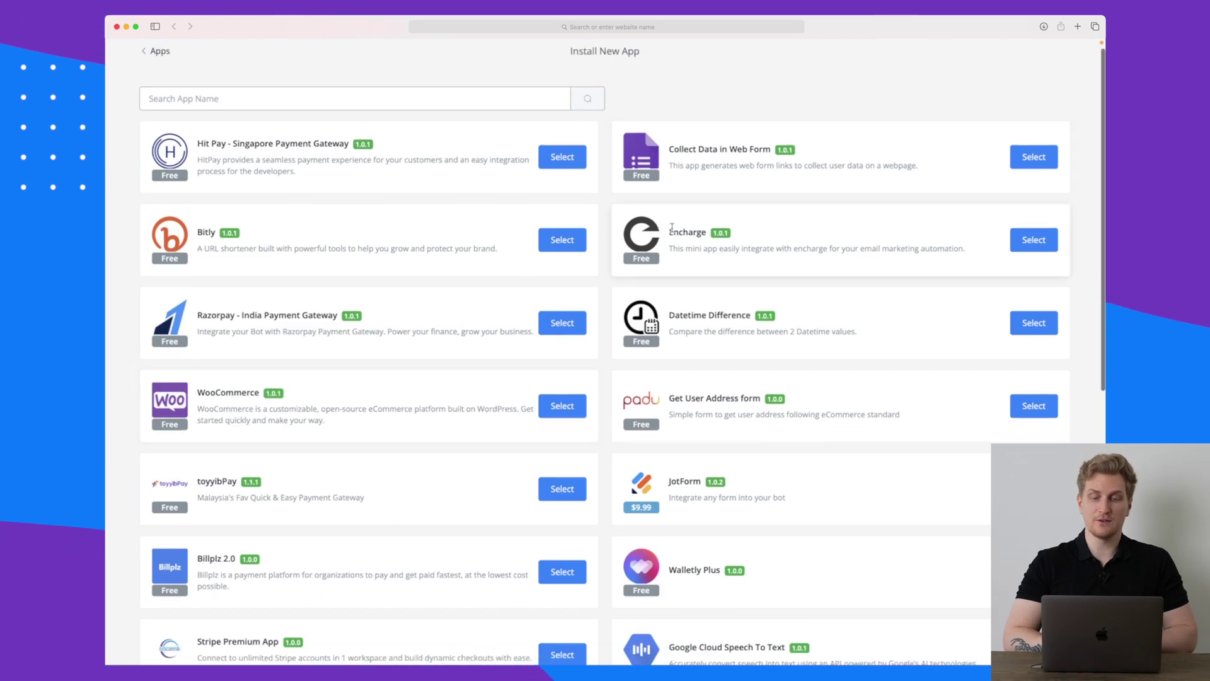
{"action": "left_click_drag", "start_coordinate": [672, 232], "coordinate": [713, 232]}
{"action": "scroll", "coordinate": [713, 233], "scroll_direction": "down", "scroll_amount": 3}
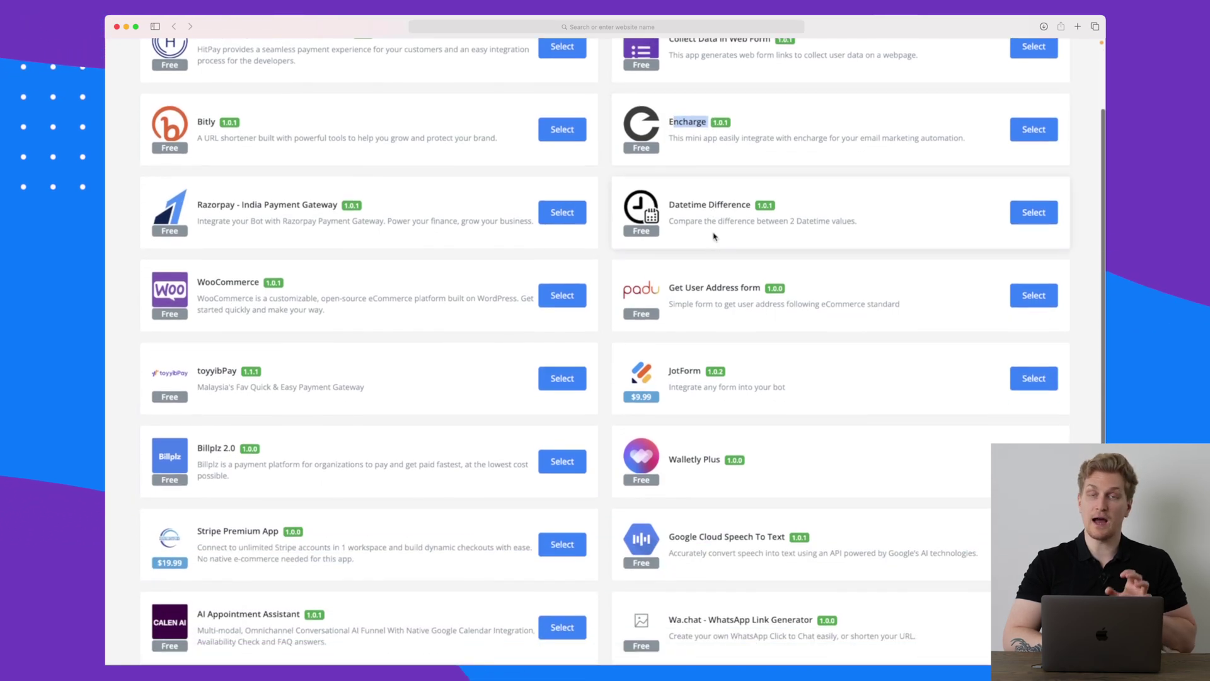
{"action": "scroll", "coordinate": [714, 237], "scroll_direction": "down", "scroll_amount": 10}
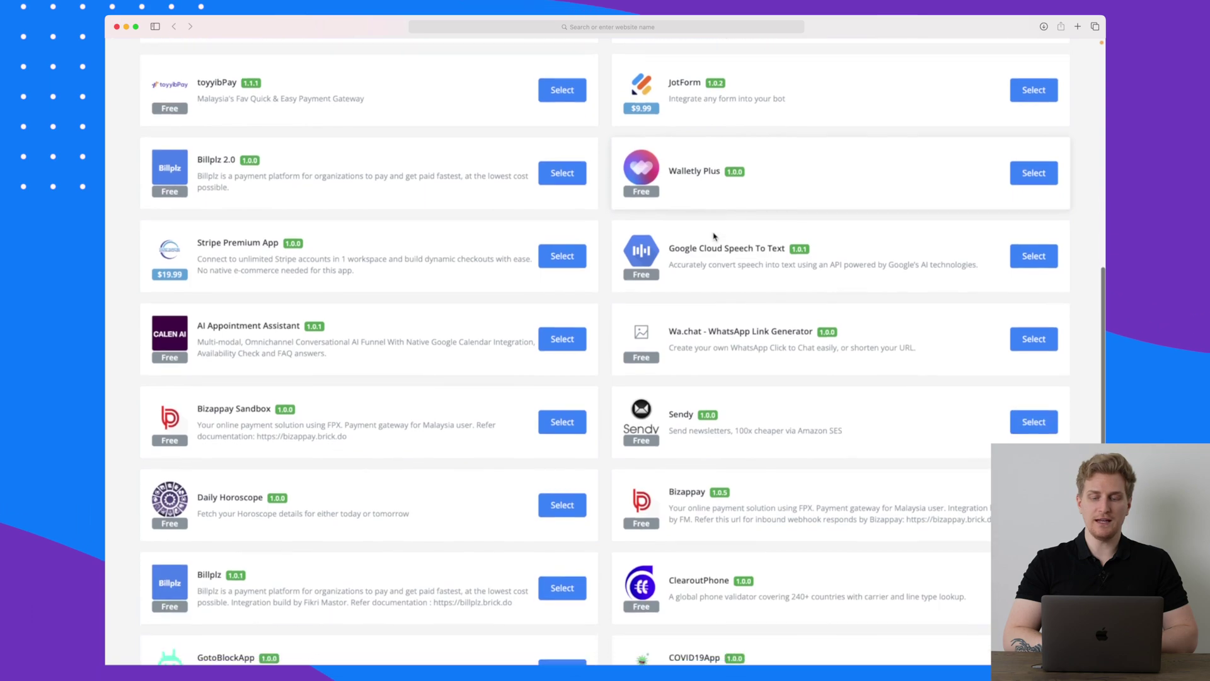
{"action": "scroll", "coordinate": [714, 236], "scroll_direction": "down", "scroll_amount": 1}
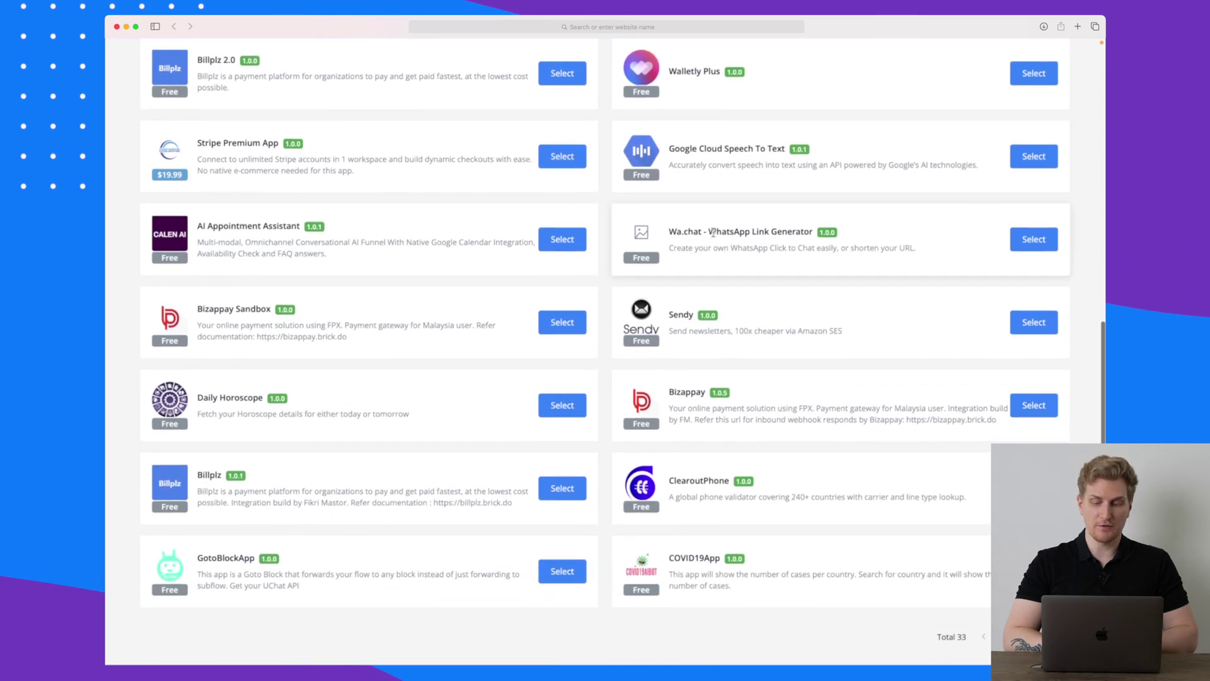
{"action": "left_click", "coordinate": [1009, 637]}
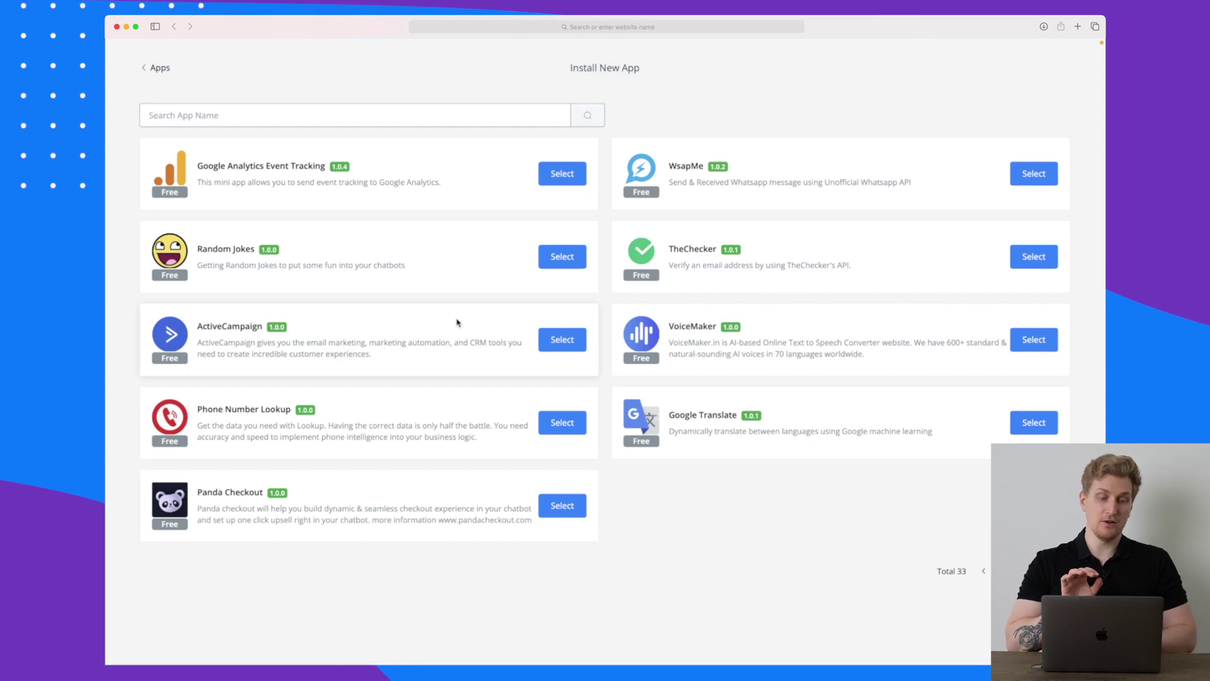
{"action": "left_click", "coordinate": [561, 175]}
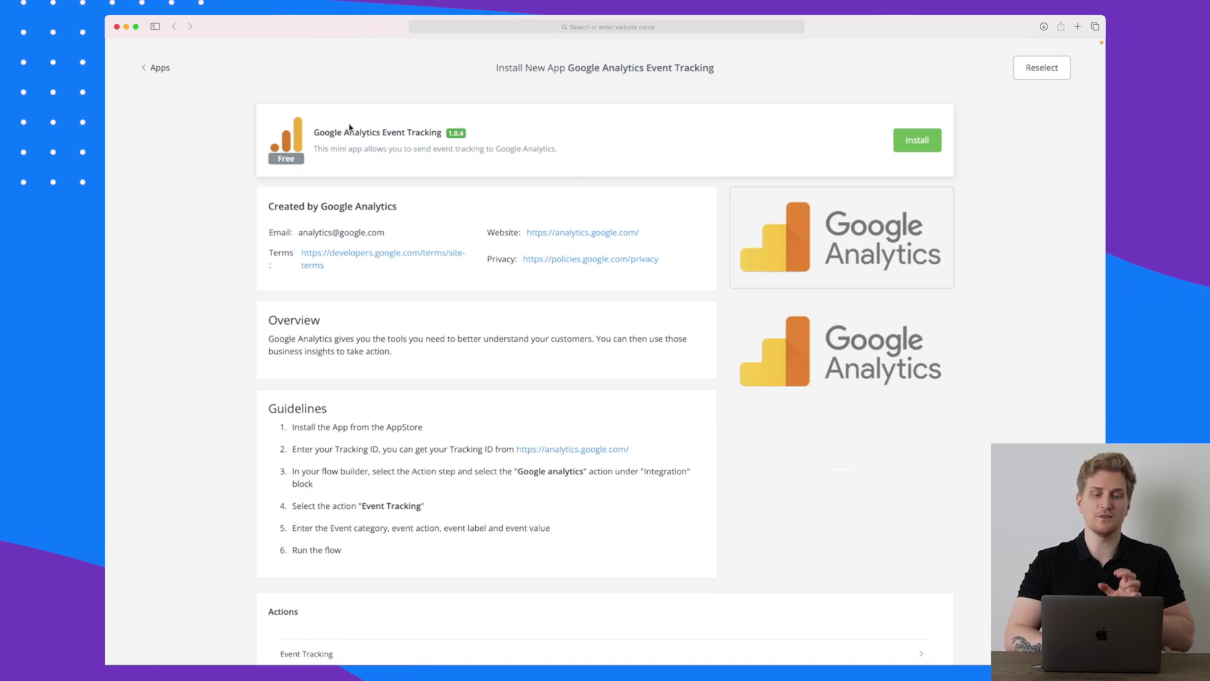
In Ecommerce, try Add Product and go back, check store Settings, then return to the empty Products list.
{"action": "left_click", "coordinate": [160, 68]}
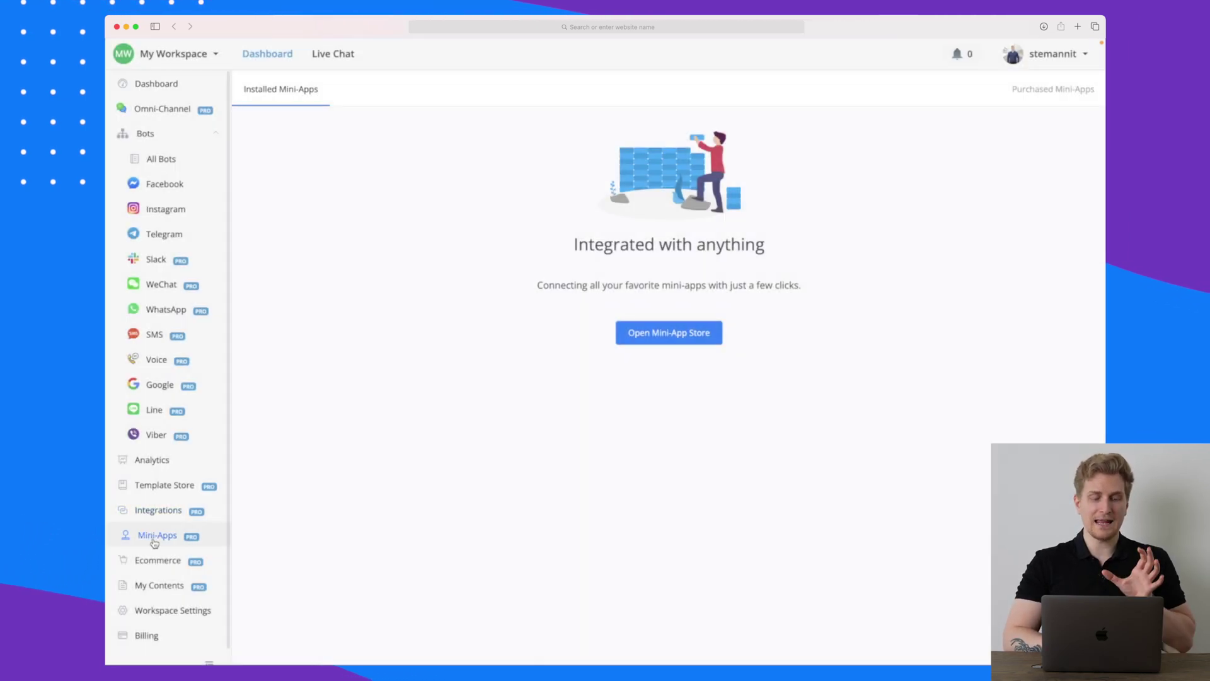
{"action": "left_click", "coordinate": [160, 561]}
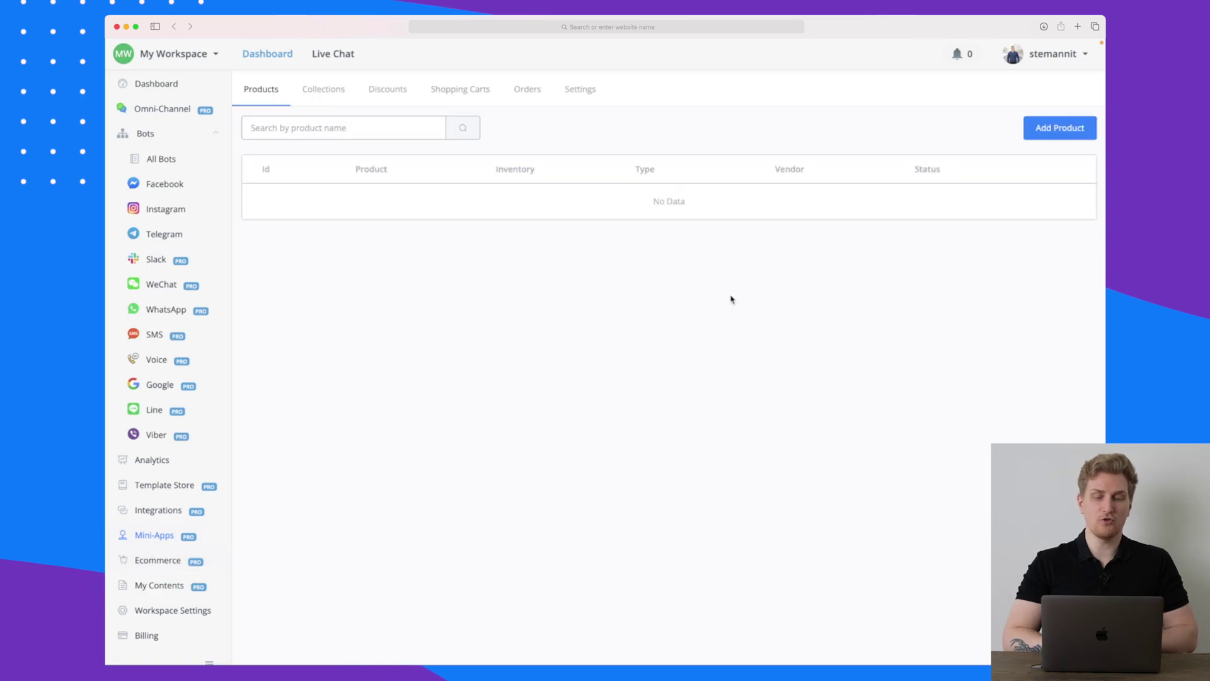
{"action": "left_click", "coordinate": [1065, 128]}
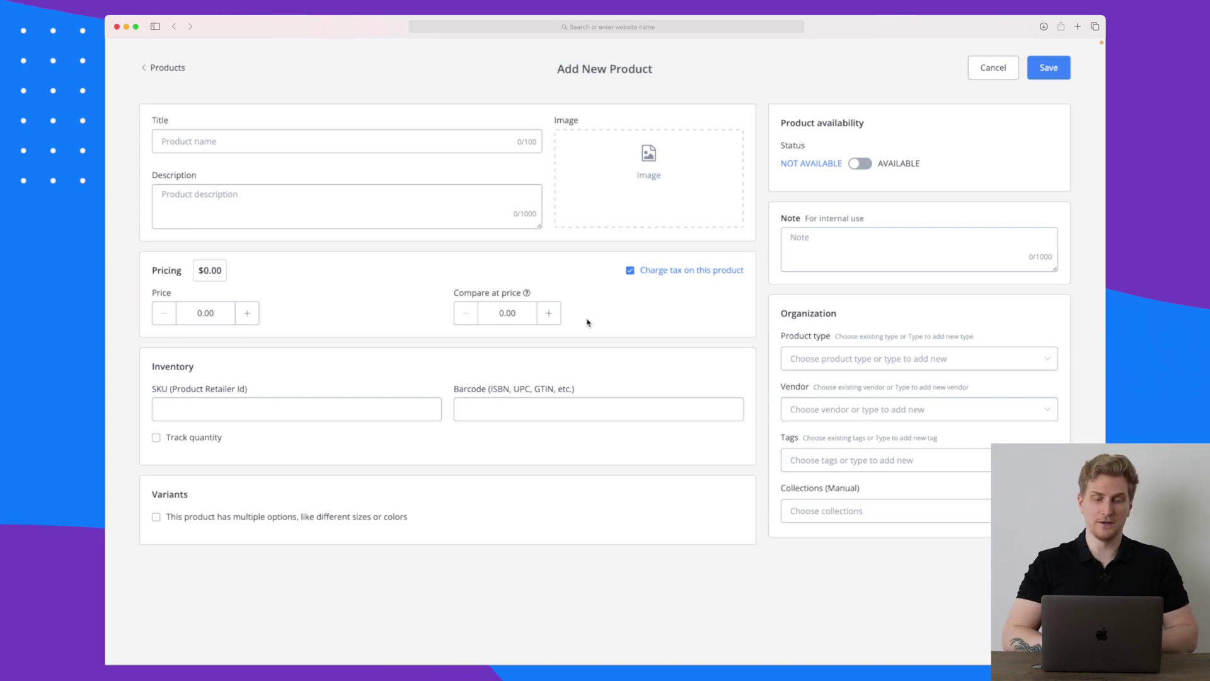
{"action": "left_click", "coordinate": [168, 68]}
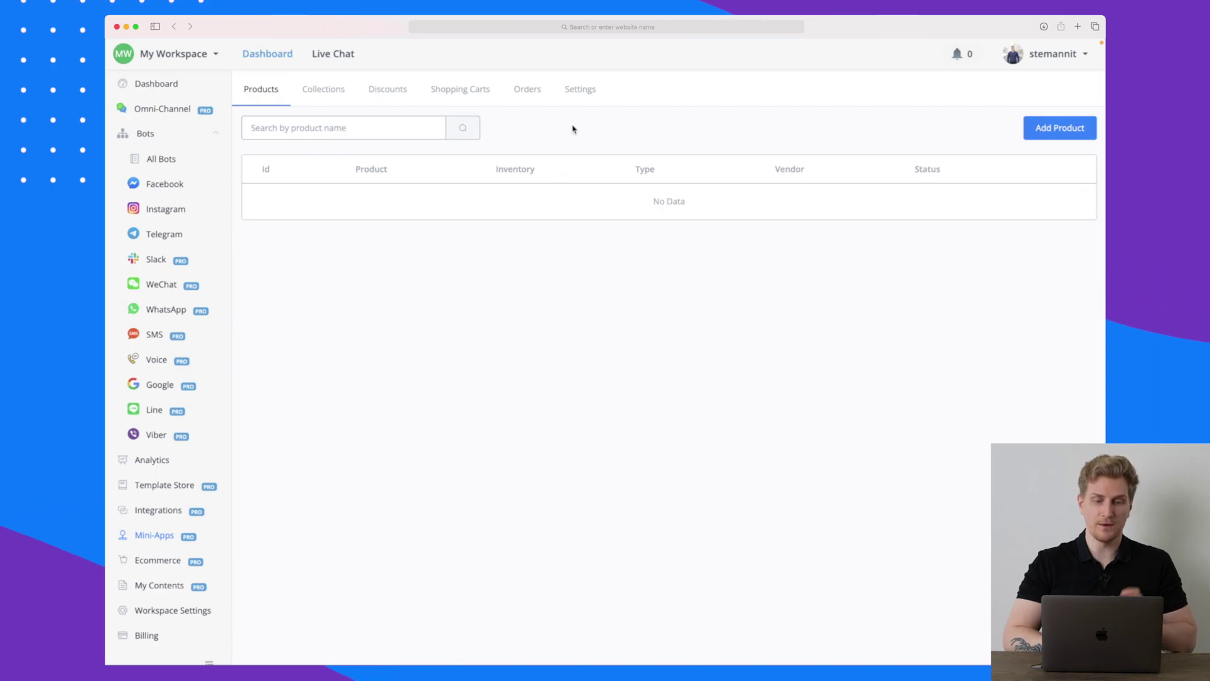
{"action": "left_click", "coordinate": [580, 92]}
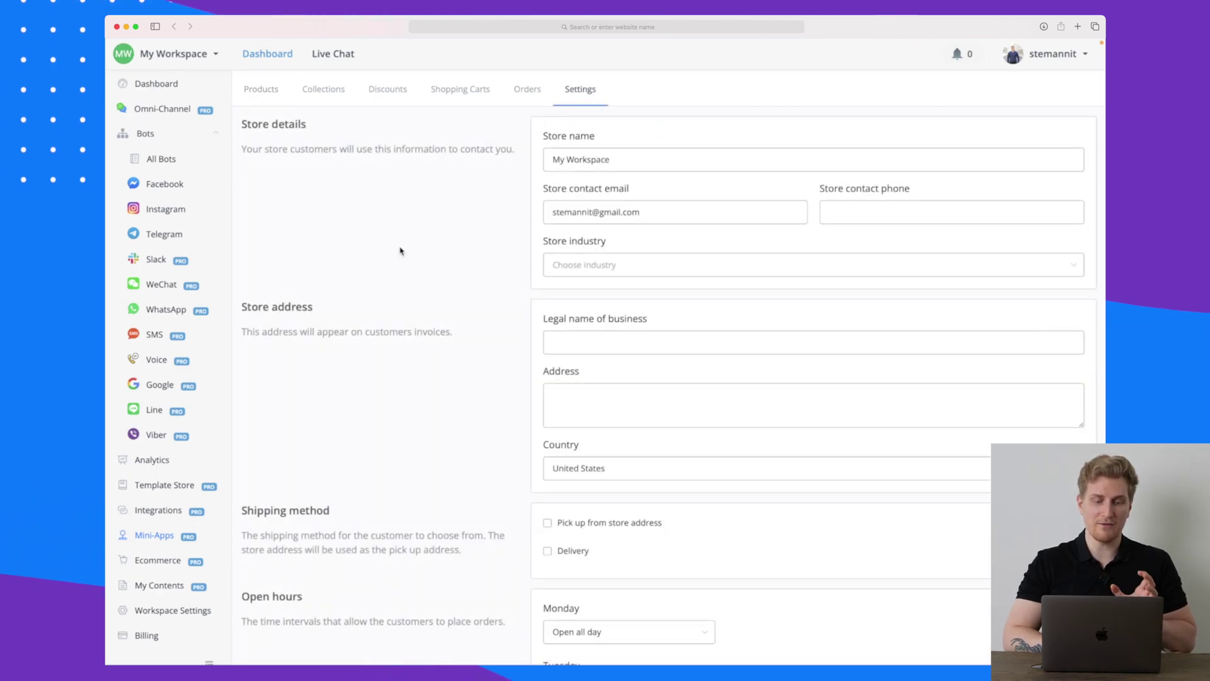
{"action": "left_click", "coordinate": [268, 91]}
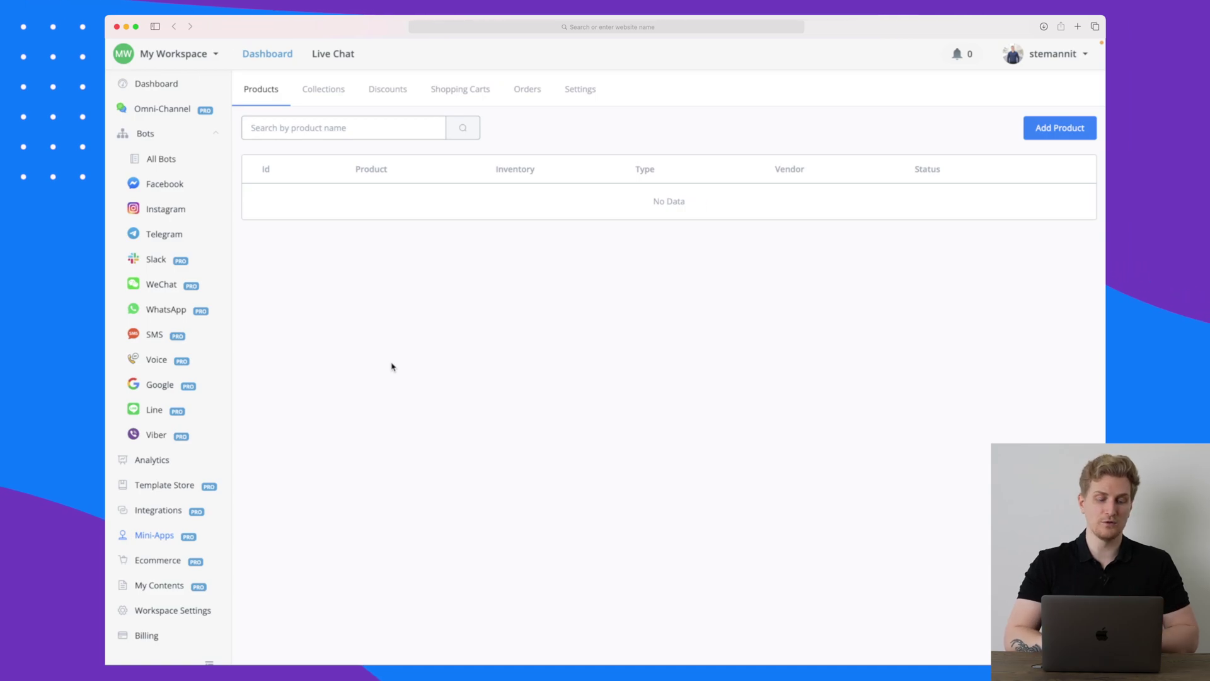
Browse My Mini-Apps, My Bot Templates and the empty Email Templates, then return to All Bots.
{"action": "left_click", "coordinate": [161, 585]}
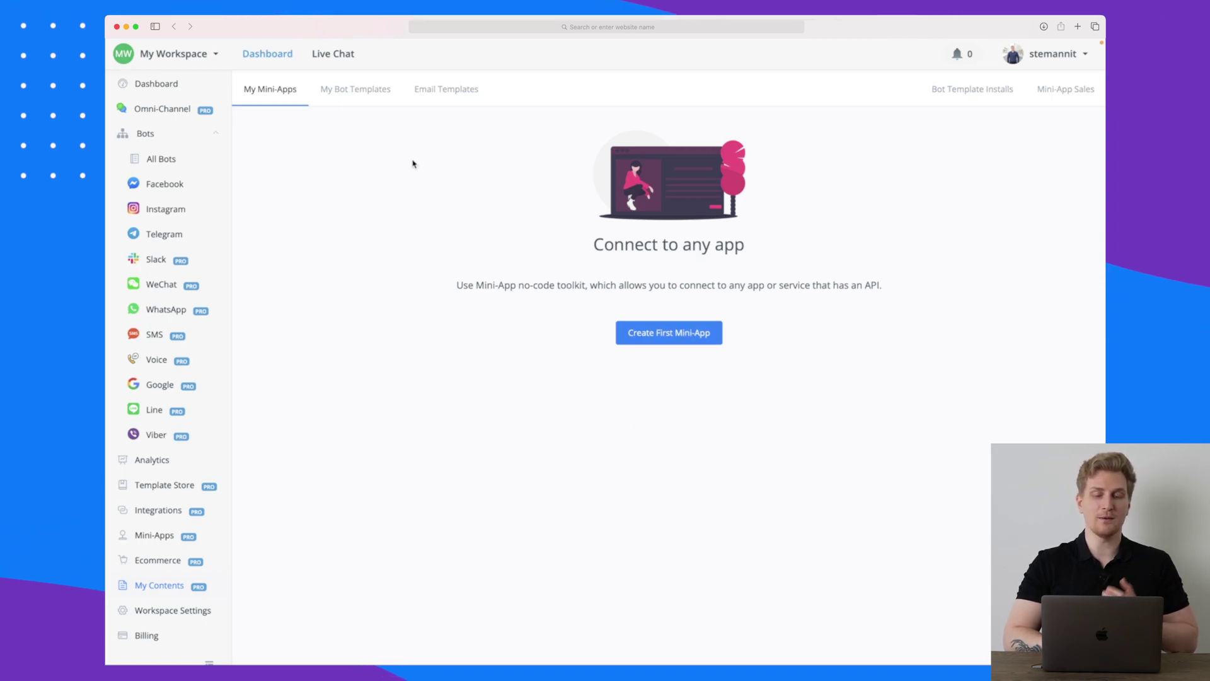
{"action": "left_click", "coordinate": [460, 94]}
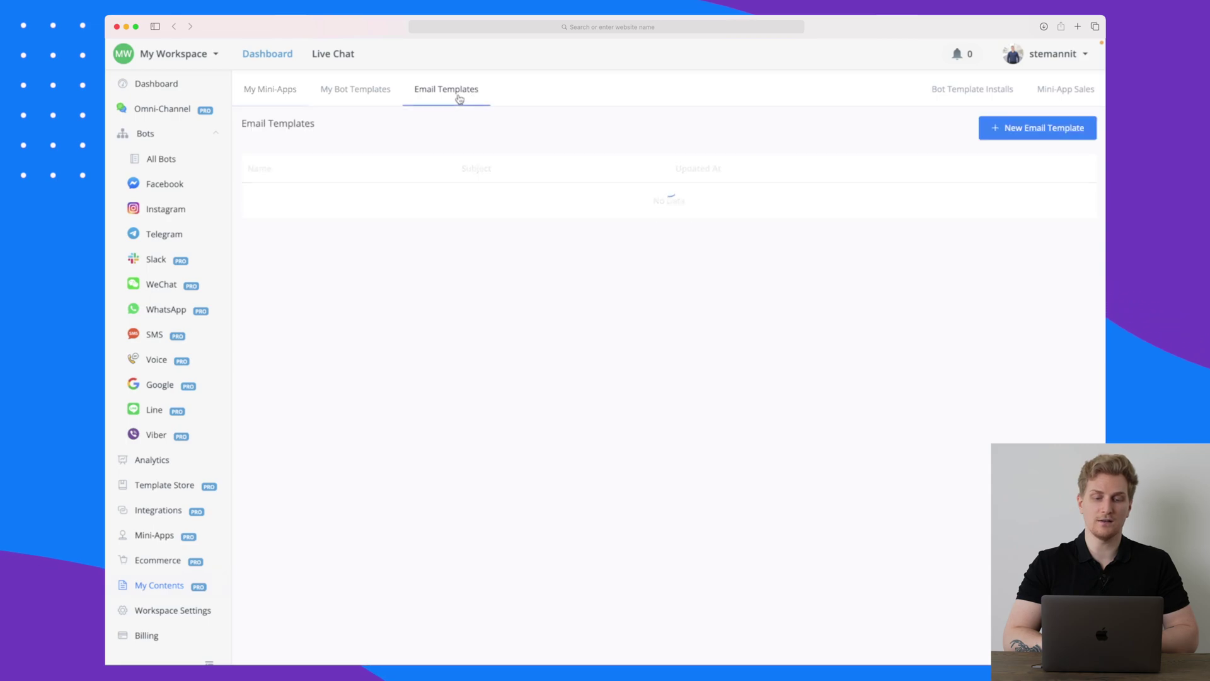
{"action": "left_click", "coordinate": [353, 96]}
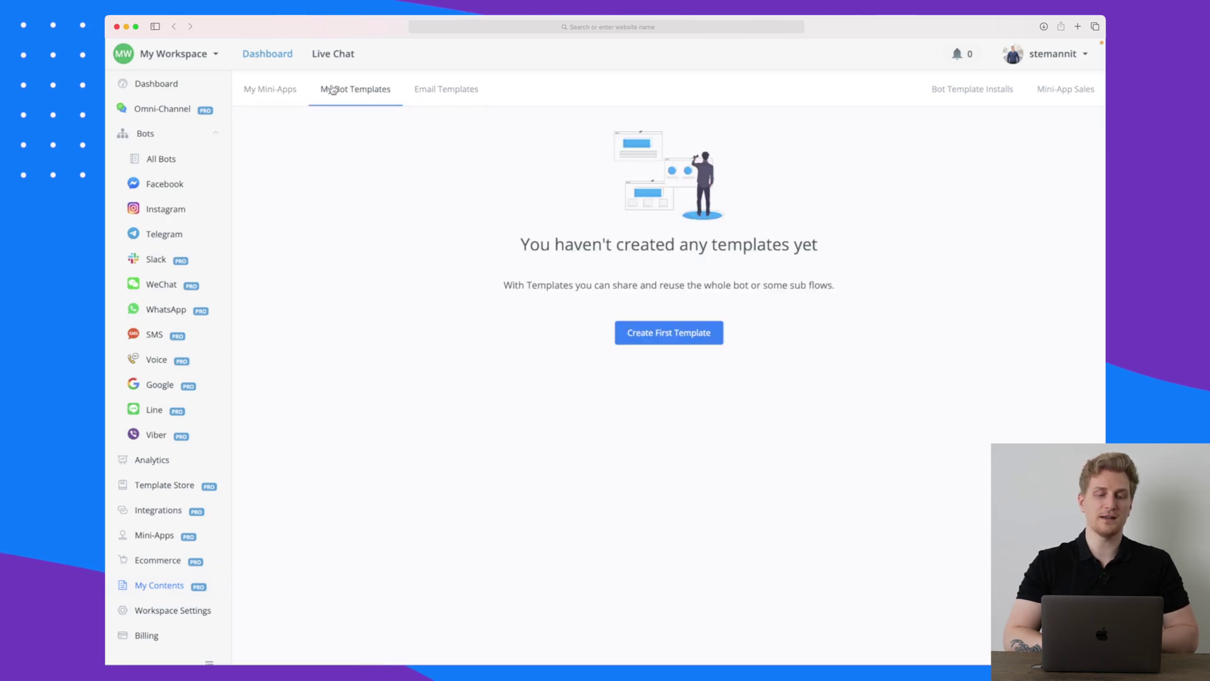
{"action": "left_click", "coordinate": [281, 91]}
{"action": "left_click", "coordinate": [447, 94]}
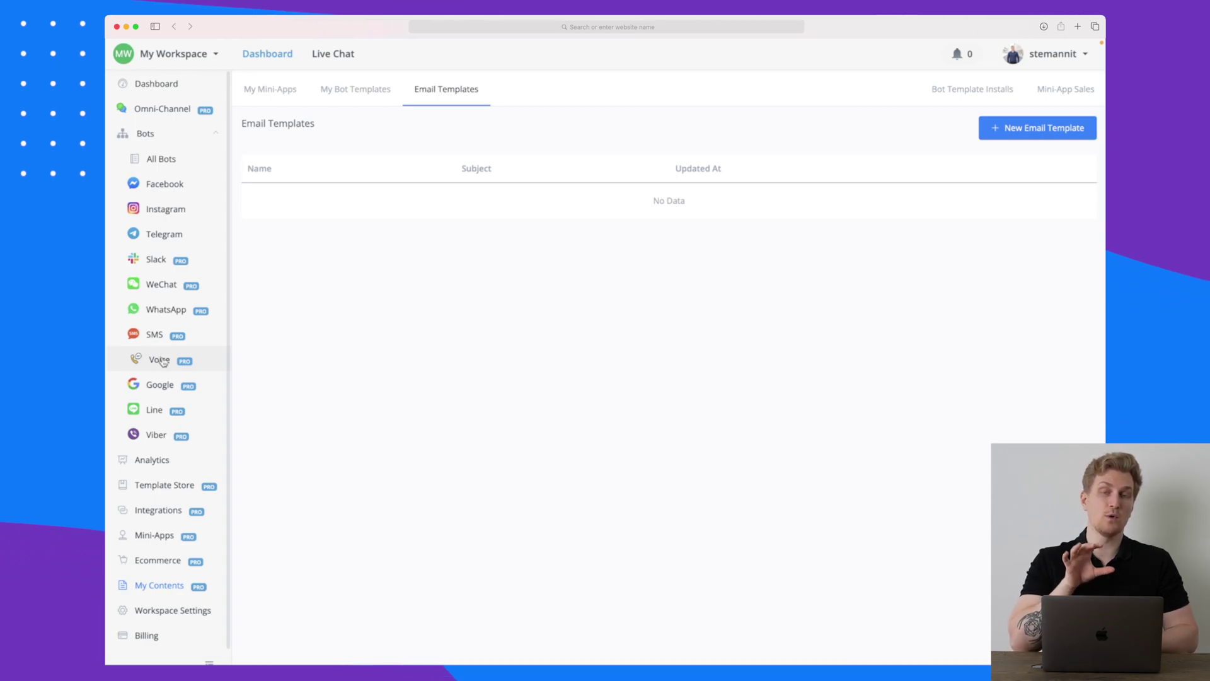
{"action": "left_click", "coordinate": [172, 169]}
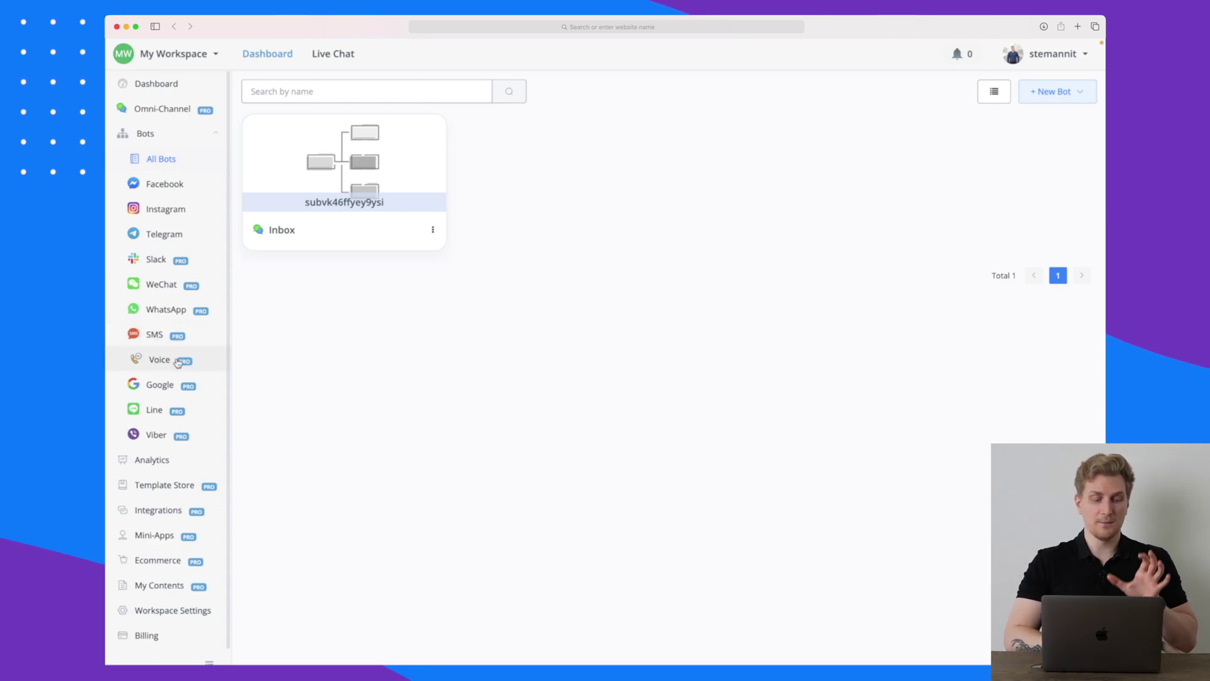
{"action": "scroll", "coordinate": [178, 364], "scroll_direction": "down", "scroll_amount": 1}
{"action": "scroll", "coordinate": [177, 364], "scroll_direction": "up", "scroll_amount": 1}
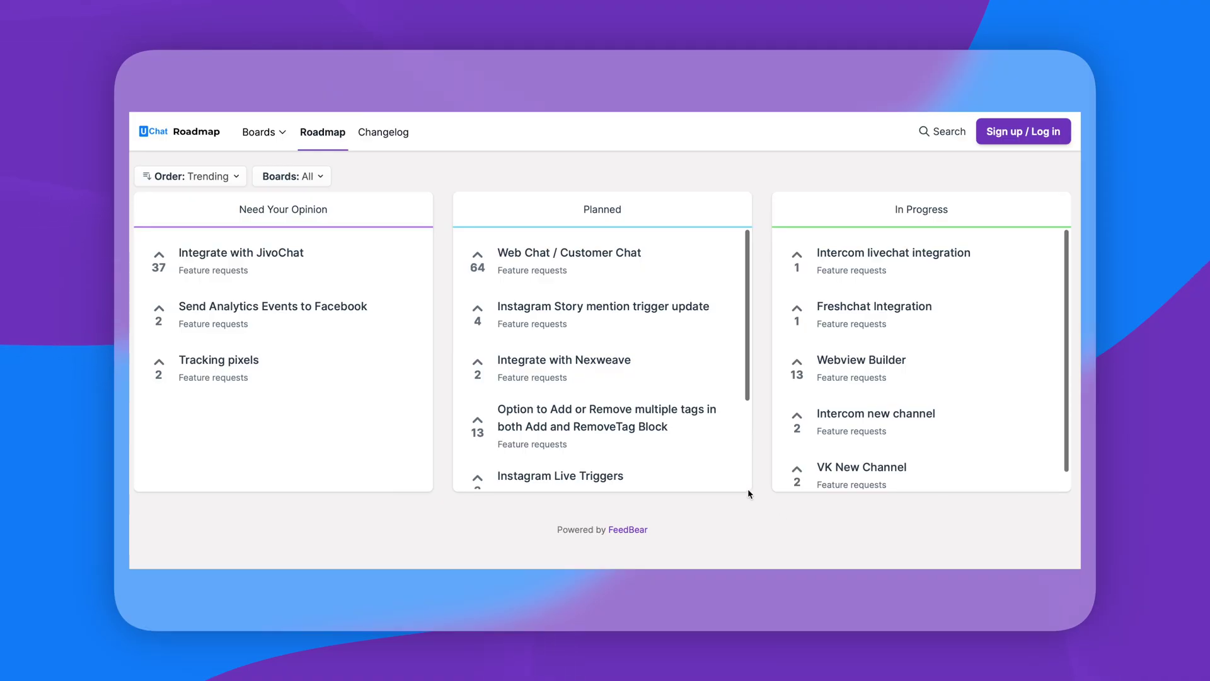
{"action": "scroll", "coordinate": [746, 484], "scroll_direction": "down", "scroll_amount": 1}
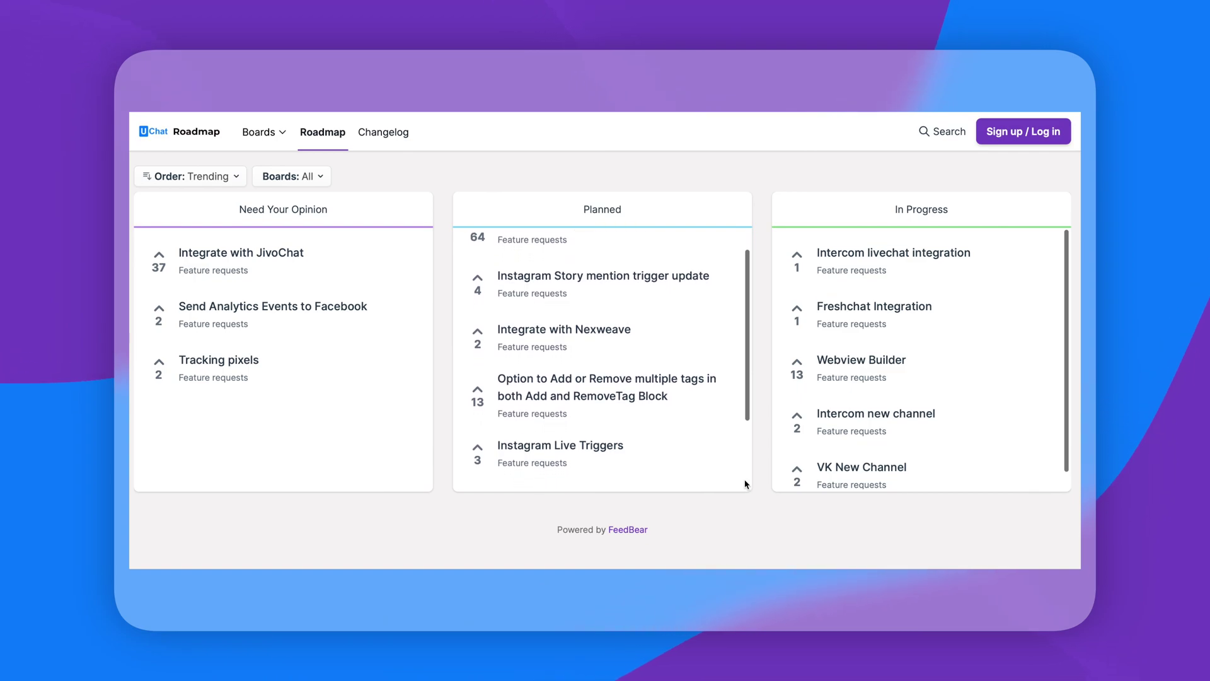
{"action": "scroll", "coordinate": [745, 484], "scroll_direction": "down", "scroll_amount": 1}
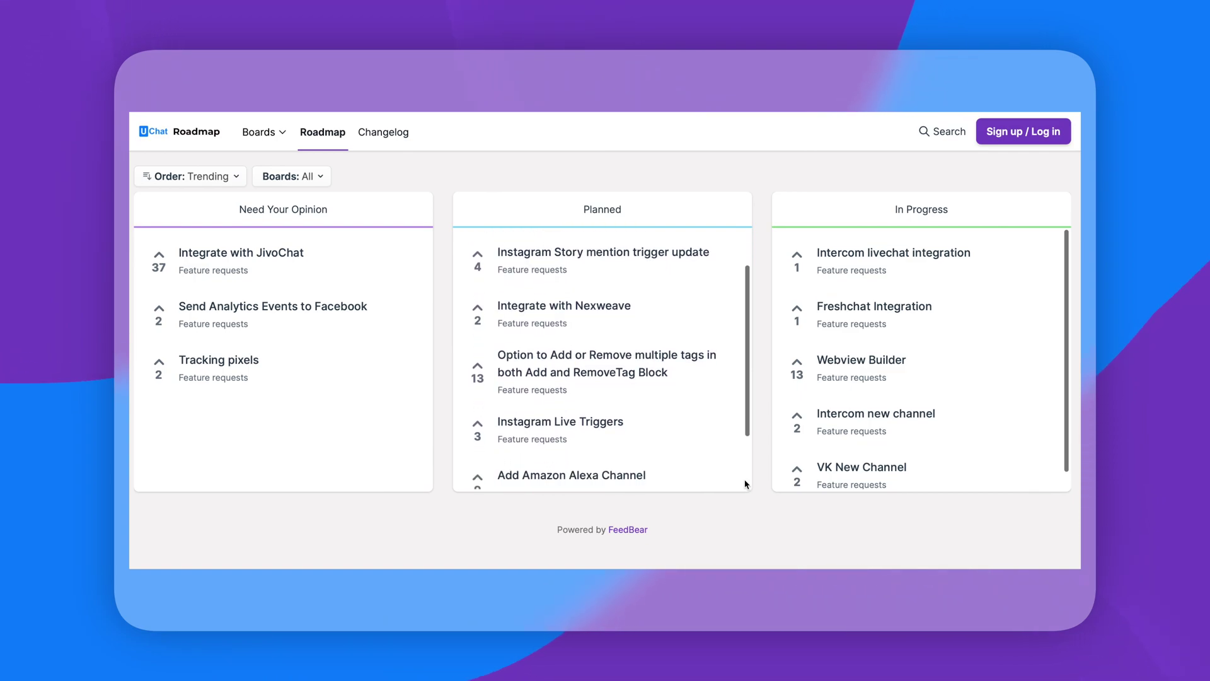
{"action": "scroll", "coordinate": [745, 484], "scroll_direction": "down", "scroll_amount": 2}
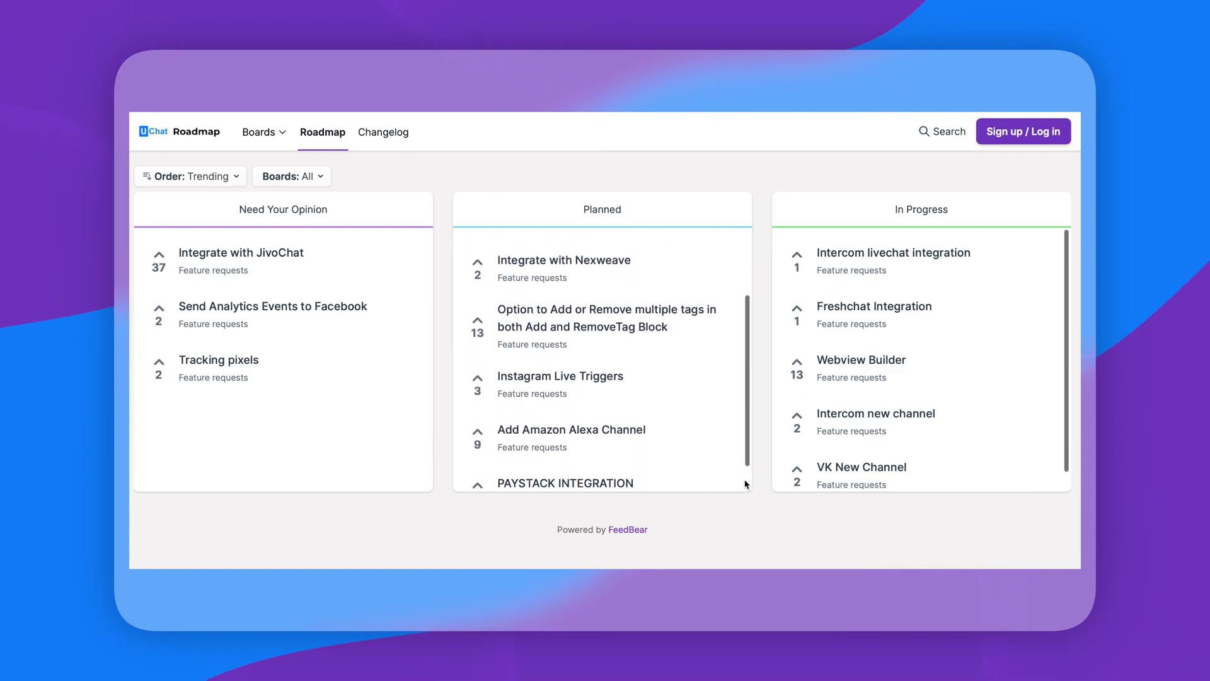
{"action": "scroll", "coordinate": [745, 484], "scroll_direction": "down", "scroll_amount": 1}
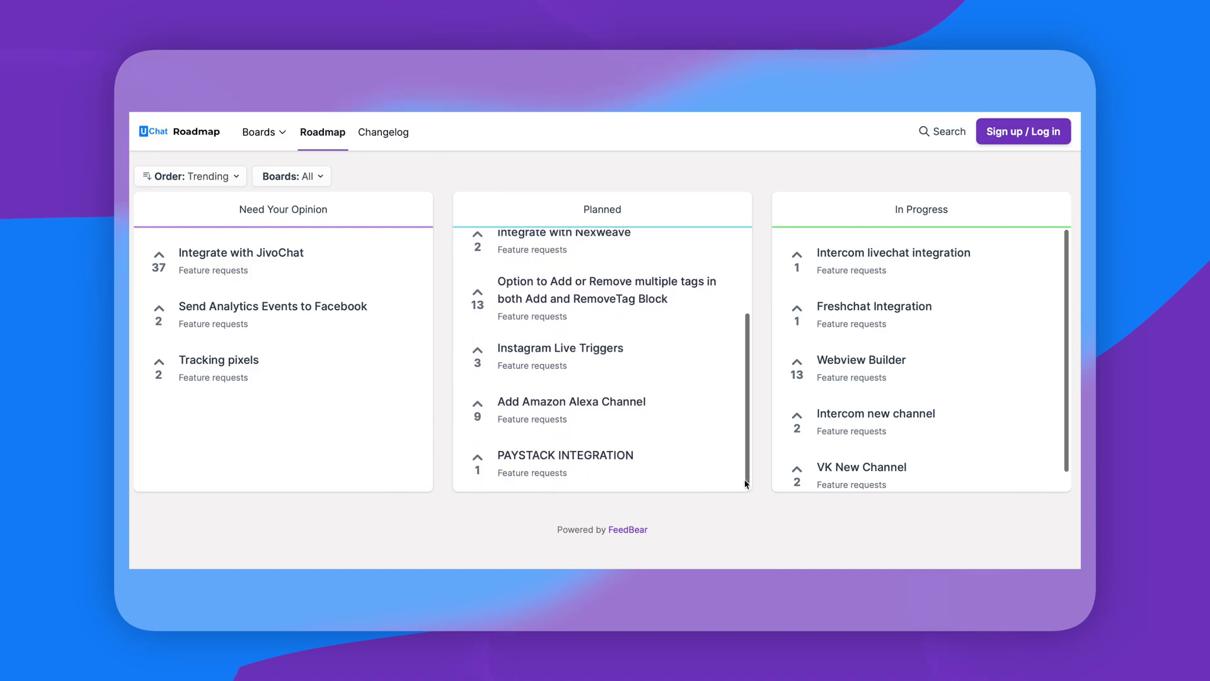